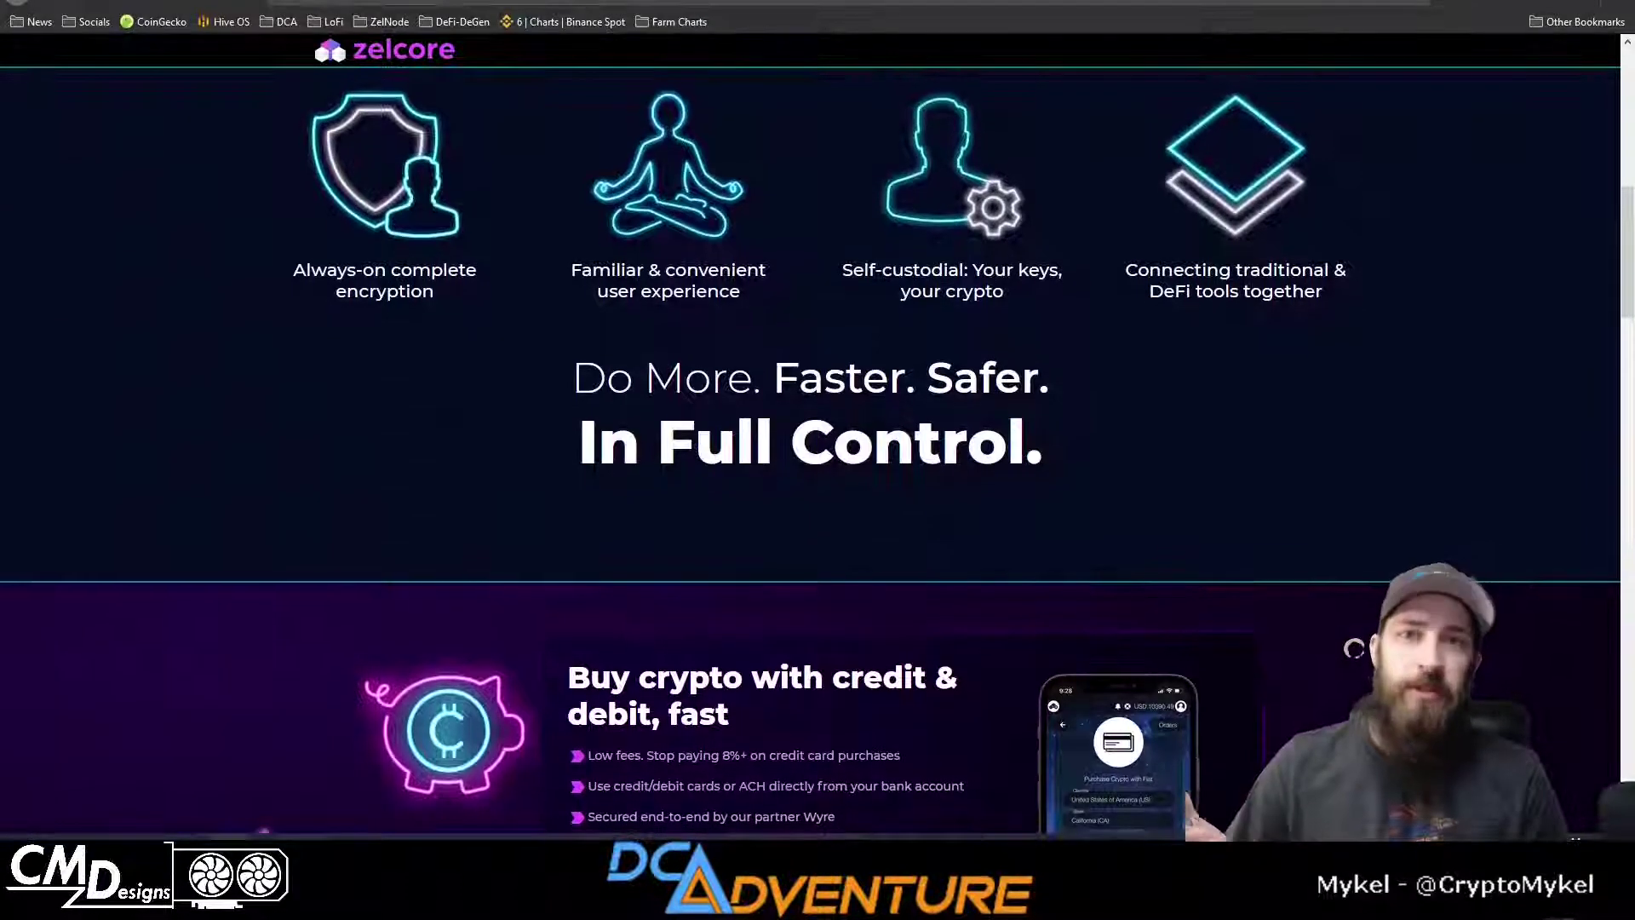
Review the Zelcore website's feature overview and its section on buying crypto with credit and debit cards
scroll(1355, 649, "down", 1)
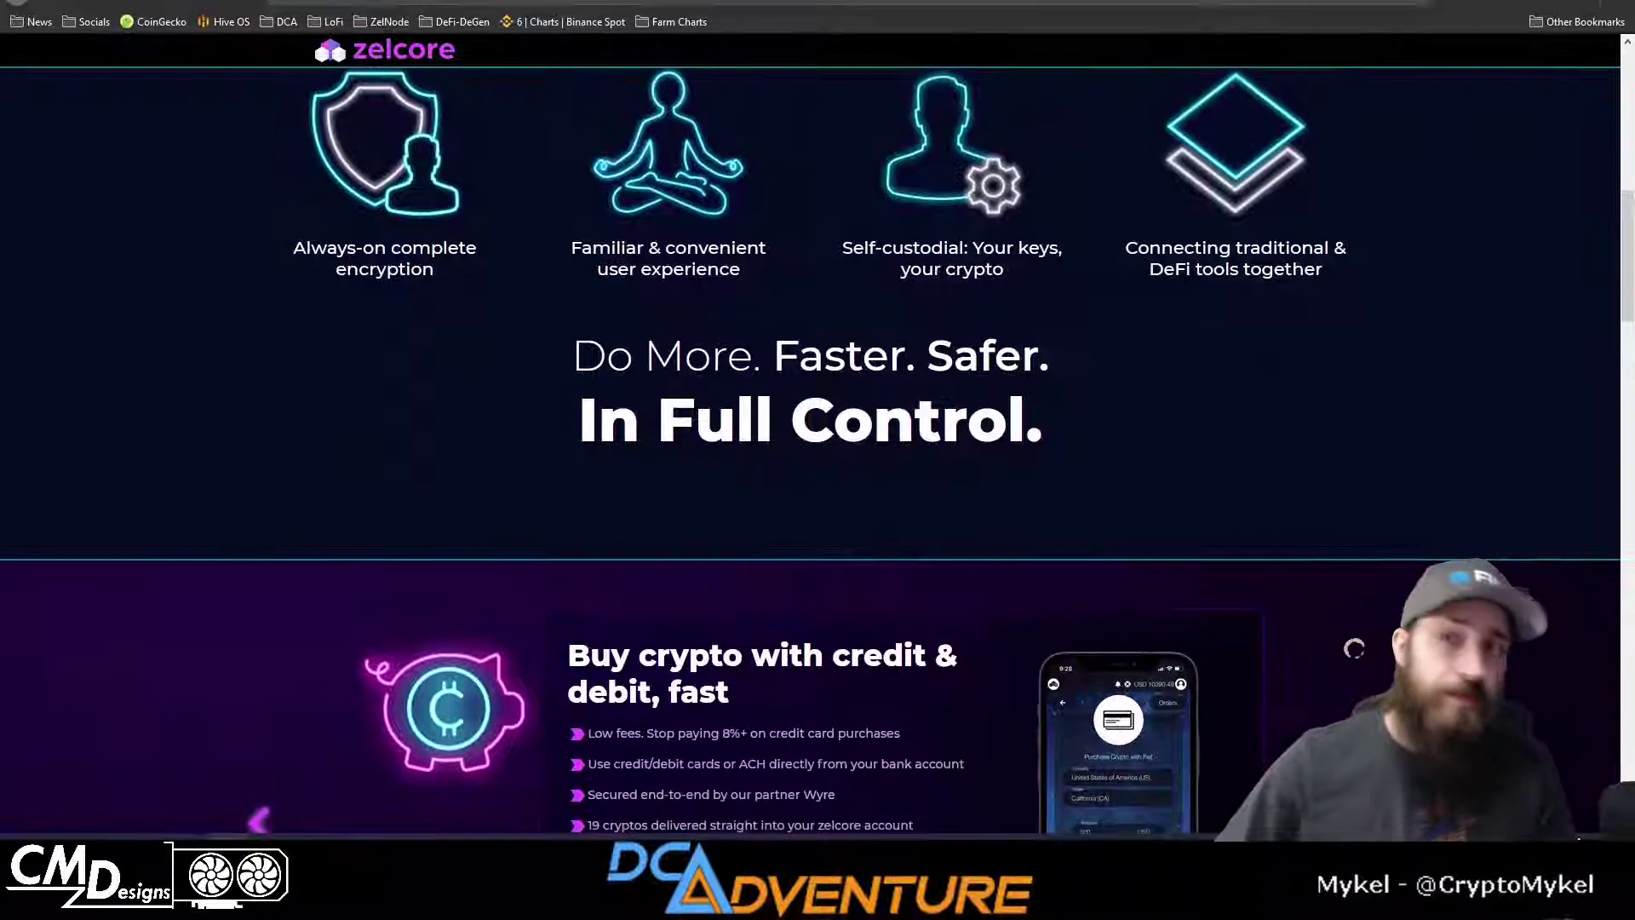
scroll(1355, 650, "down", 1)
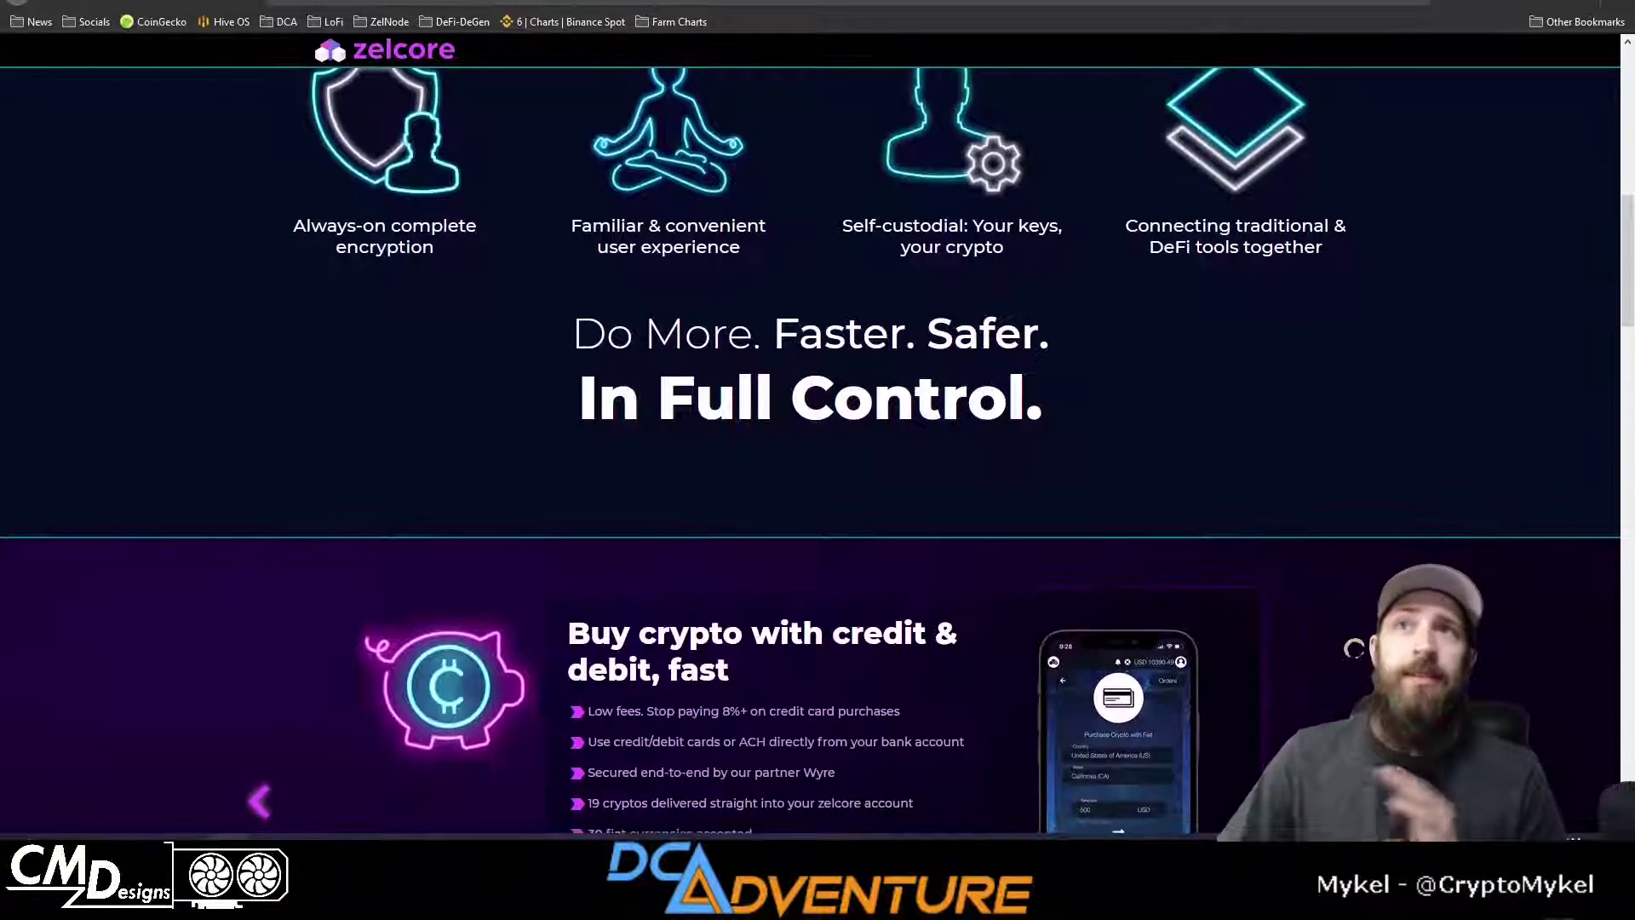
scroll(1354, 649, "down", 1)
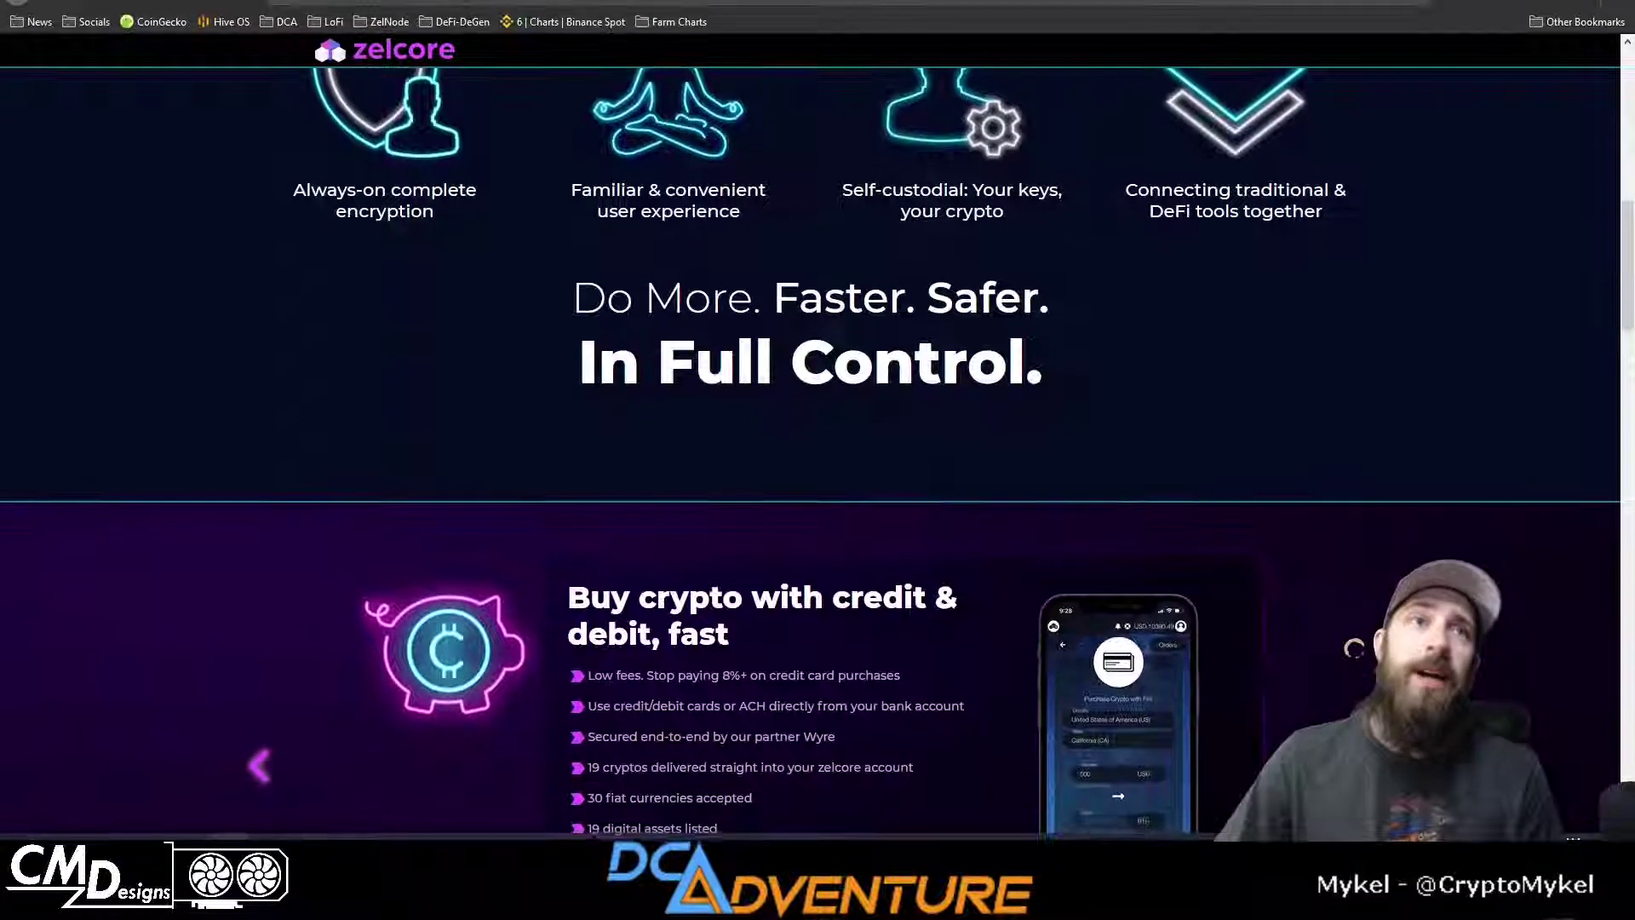
scroll(1354, 649, "down", 1)
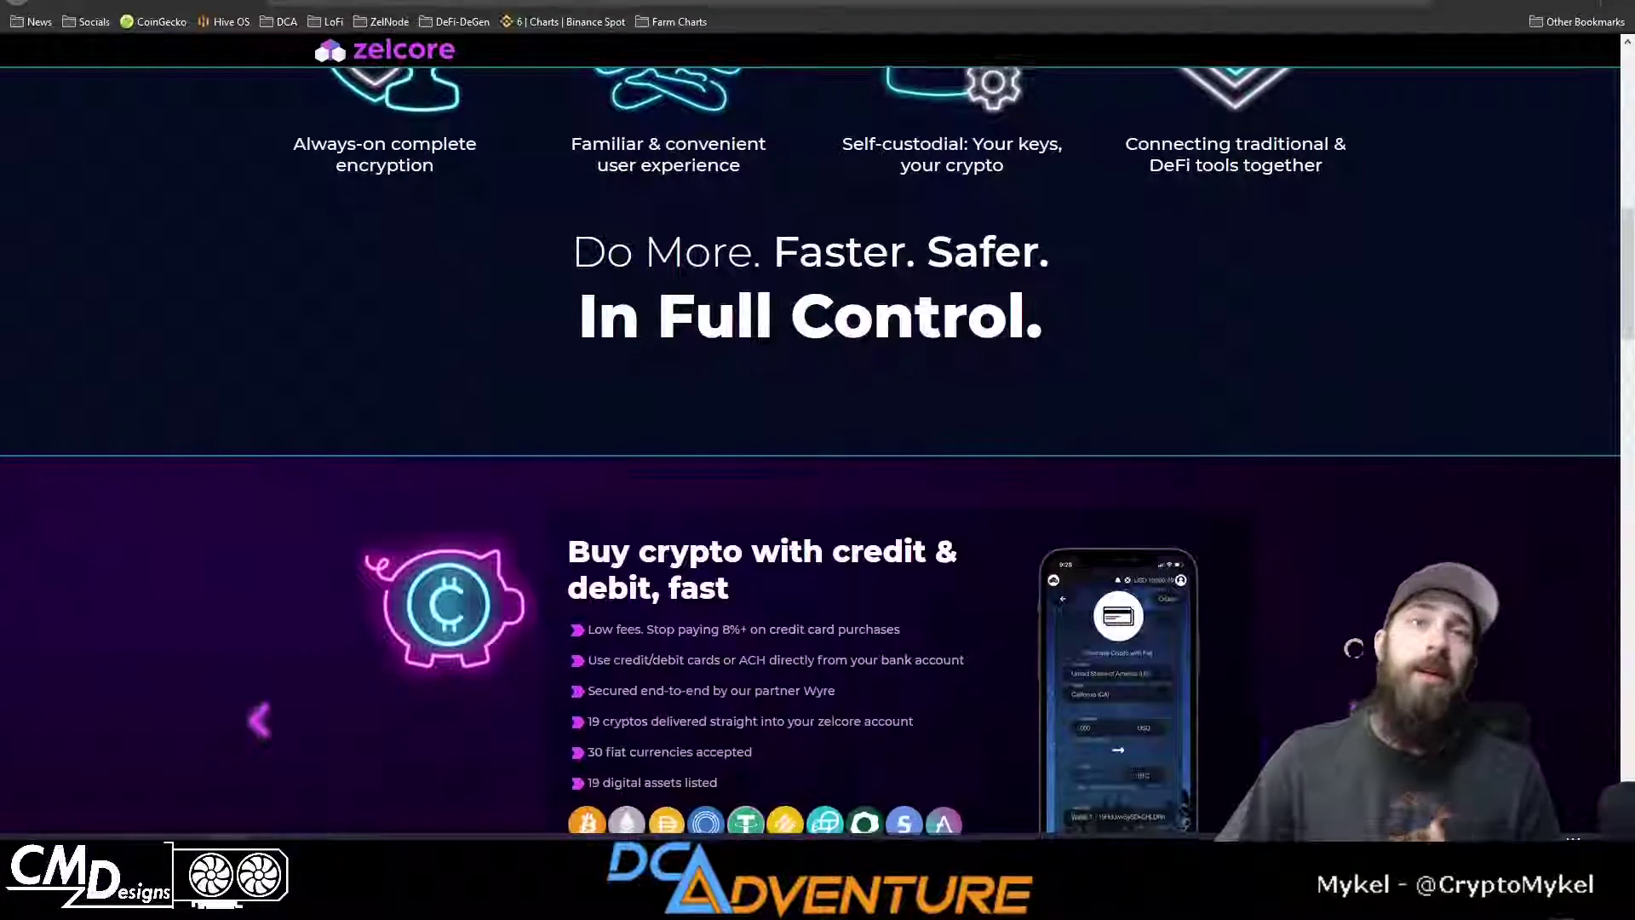
scroll(1355, 649, "down", 1)
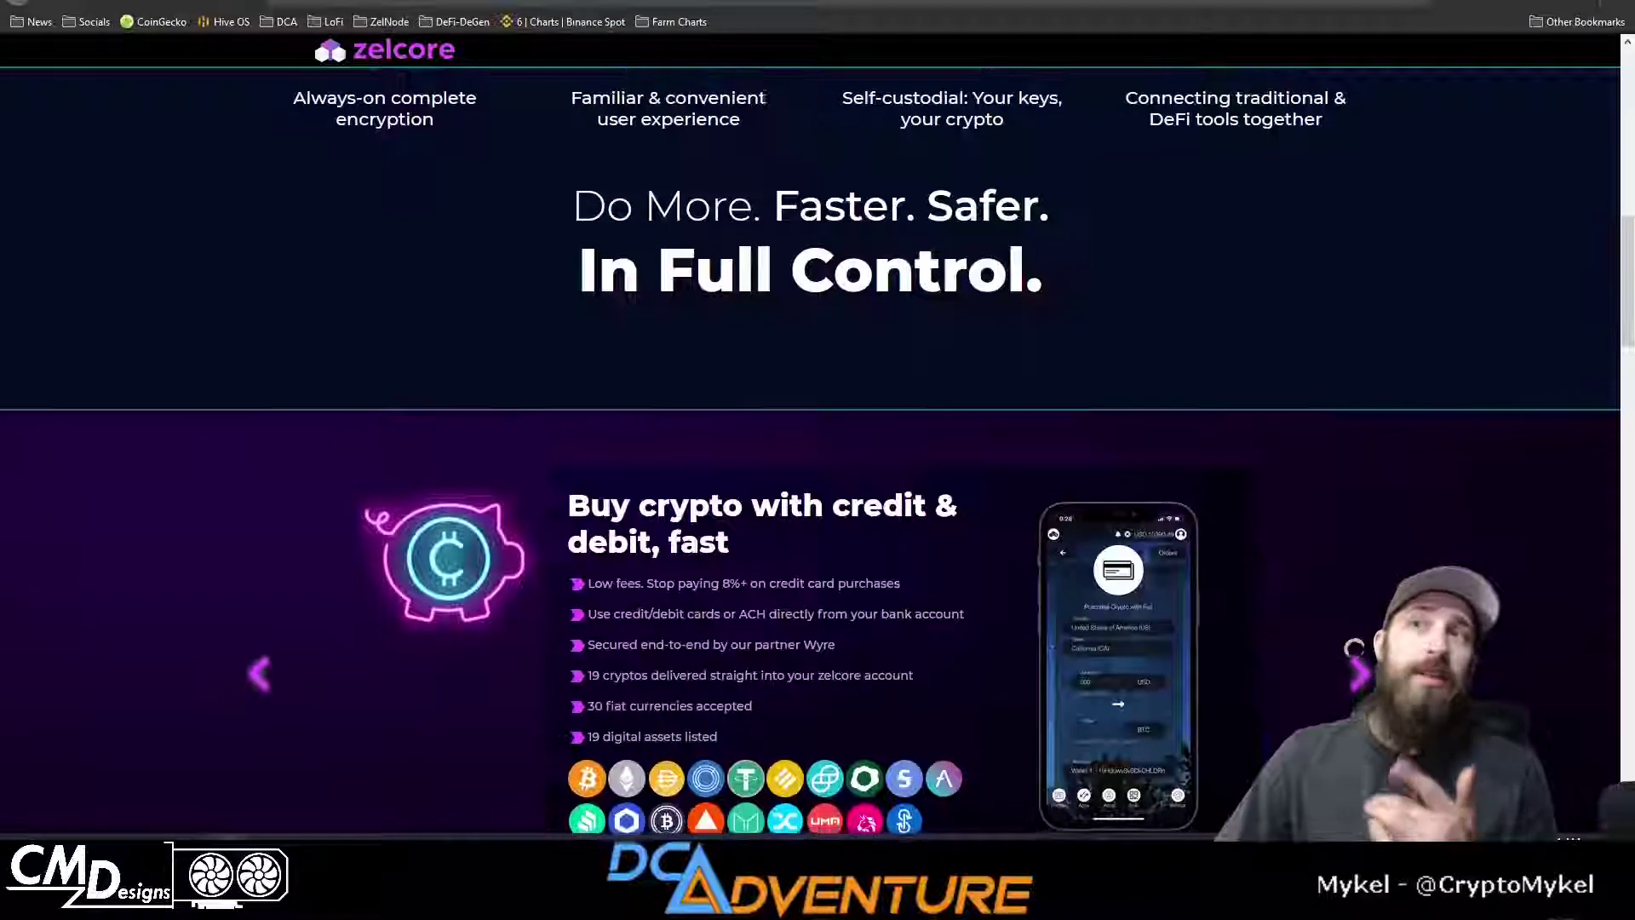
scroll(1355, 649, "down", 1)
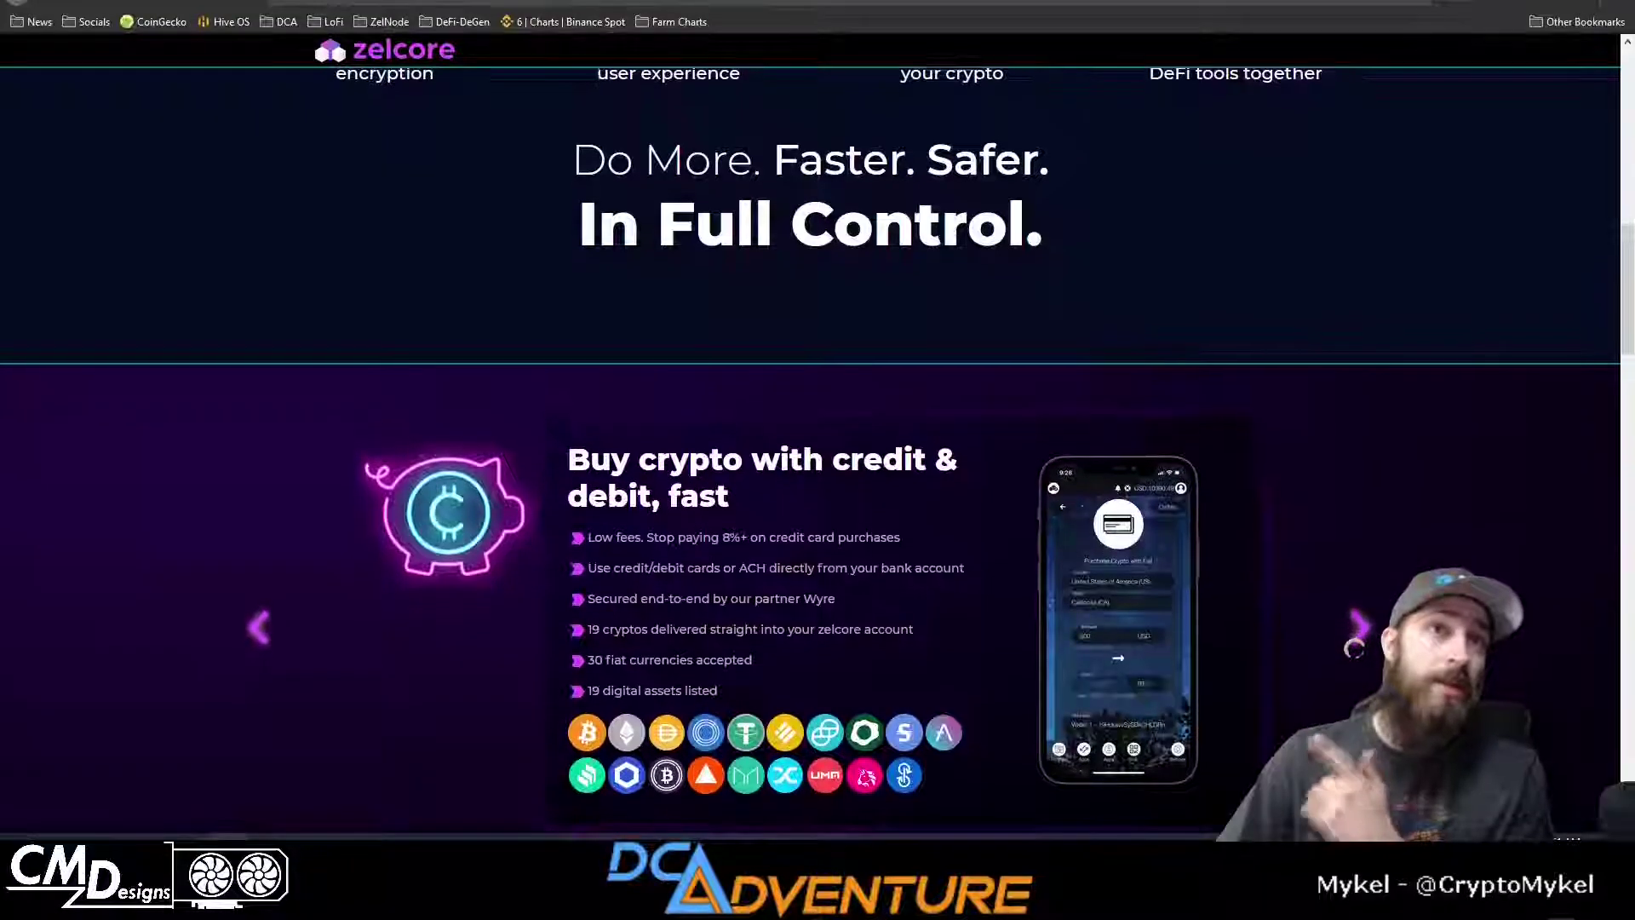
scroll(1355, 649, "down", 1)
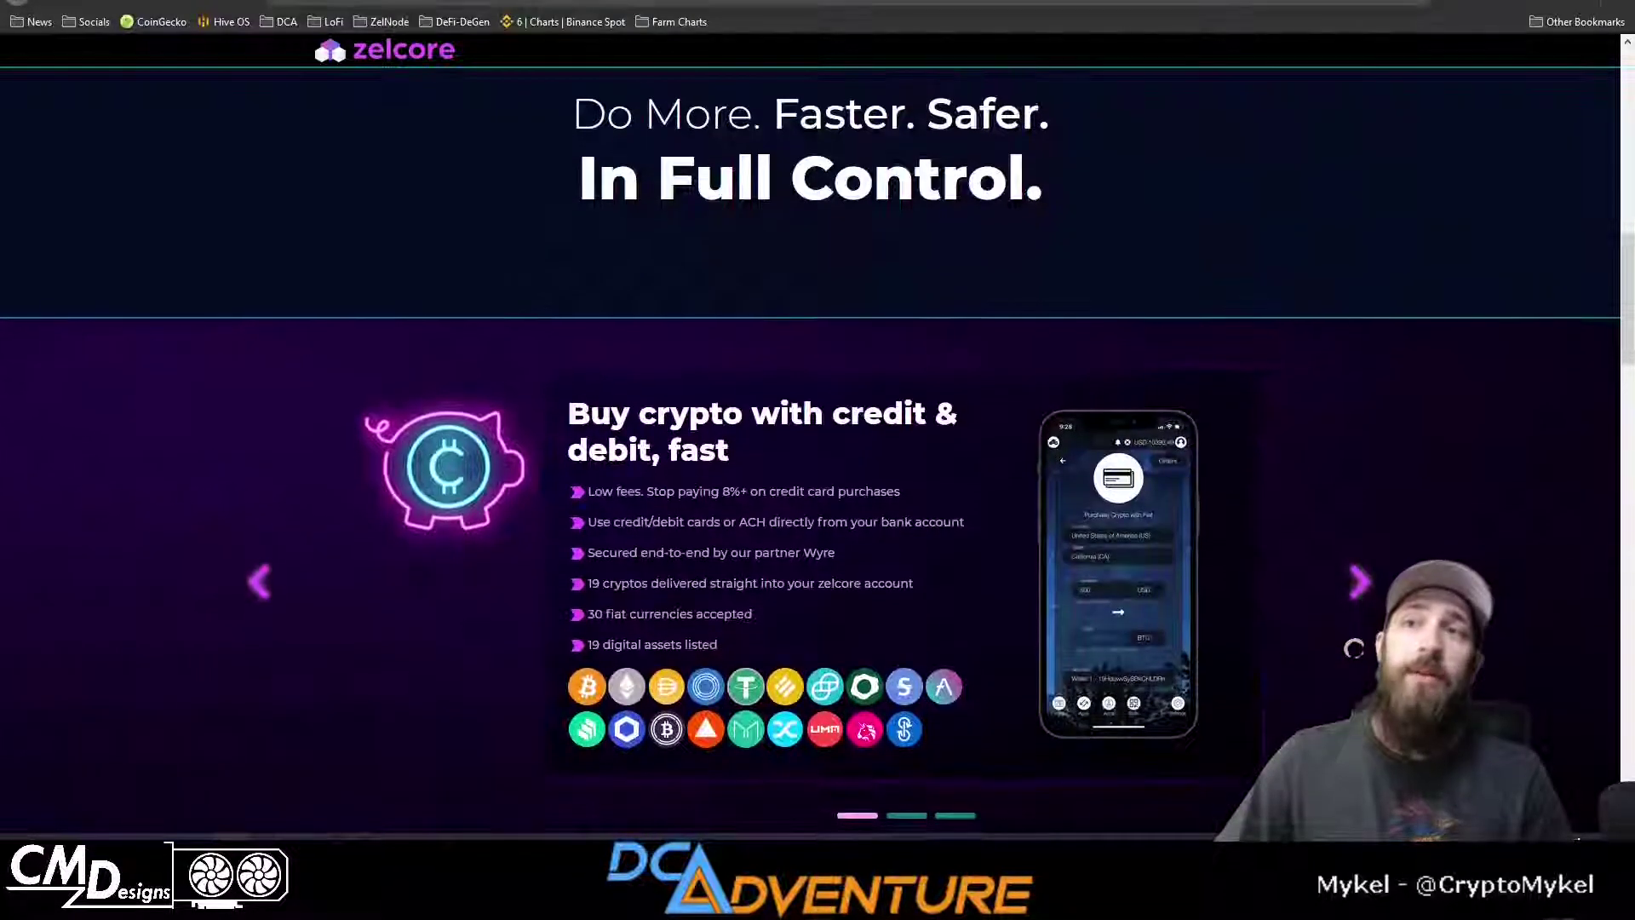
scroll(1354, 649, "down", 1)
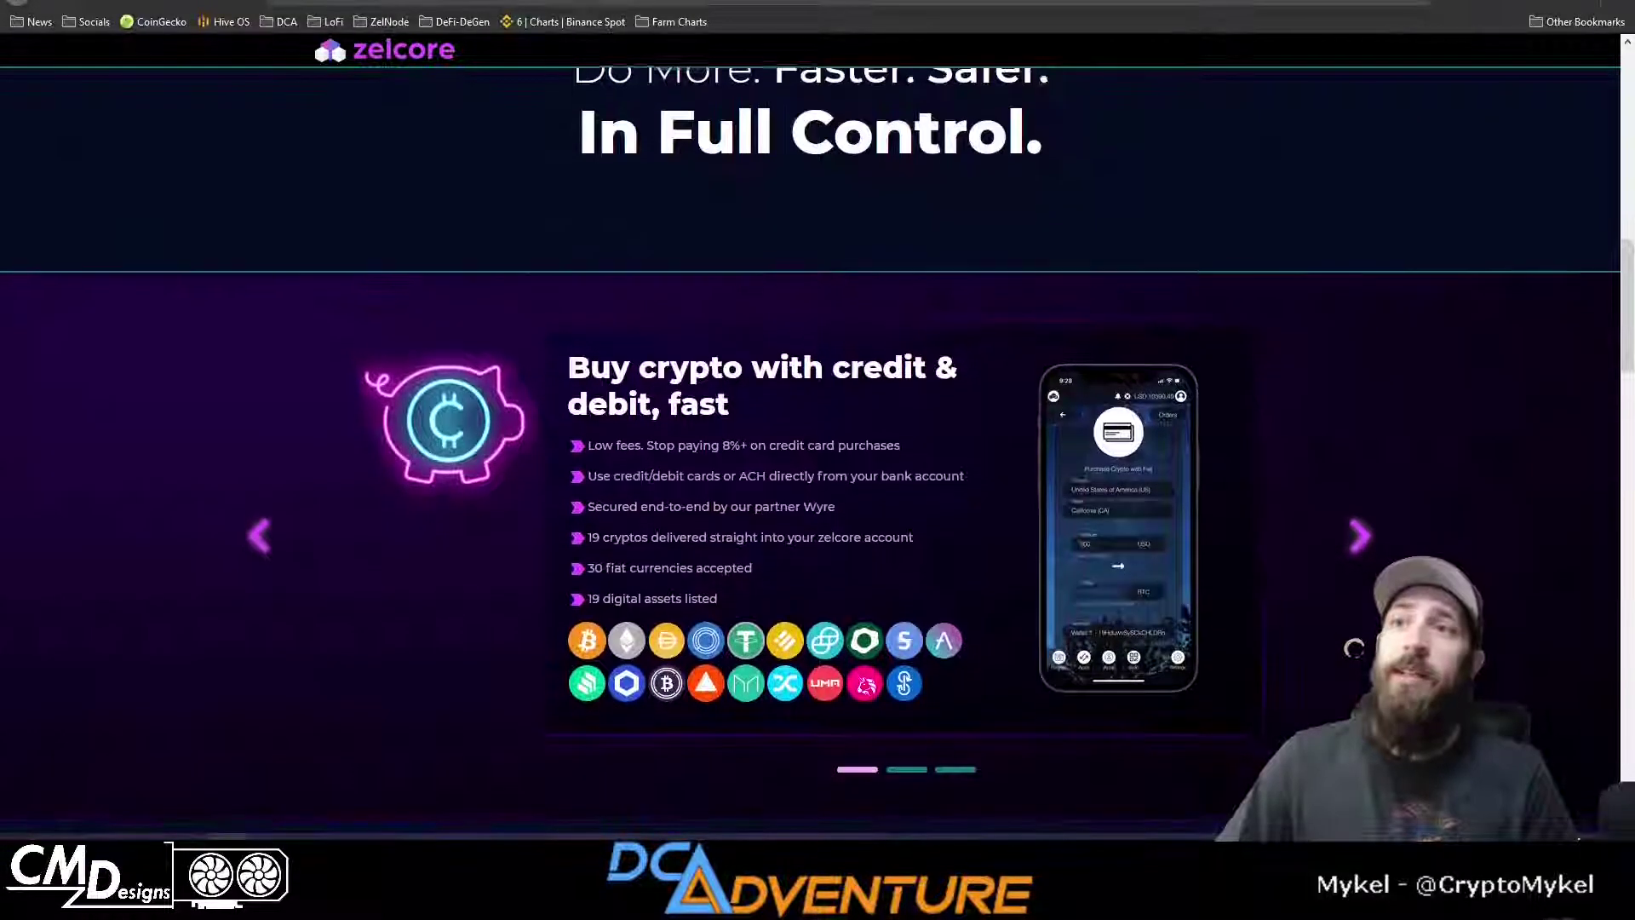
scroll(1354, 649, "down", 1)
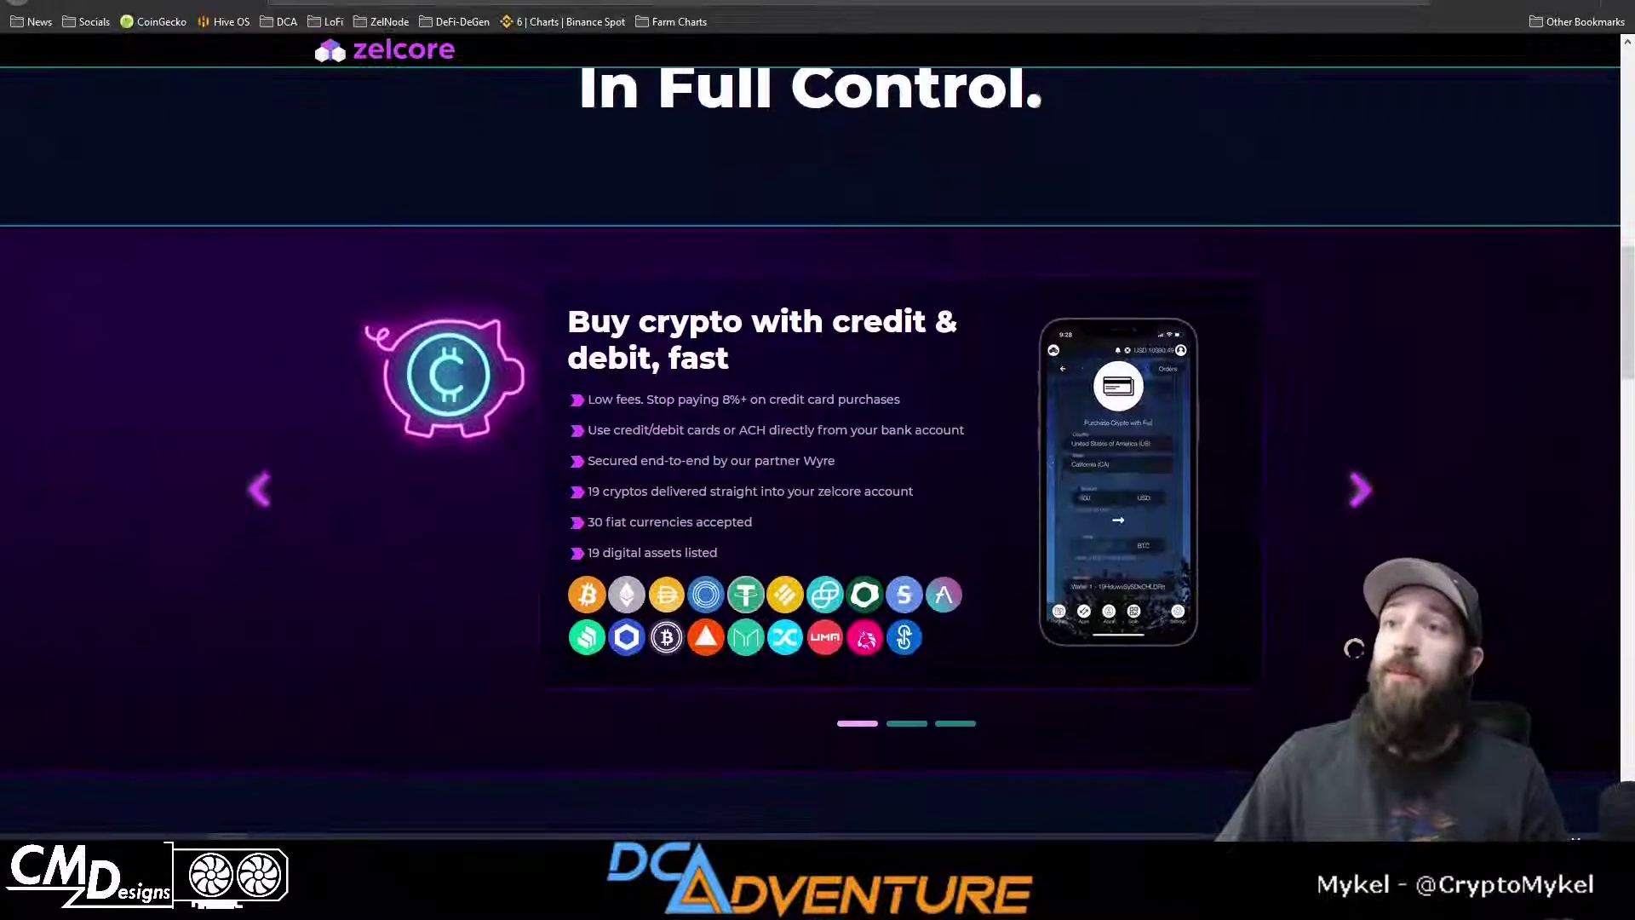
scroll(1354, 649, "down", 1)
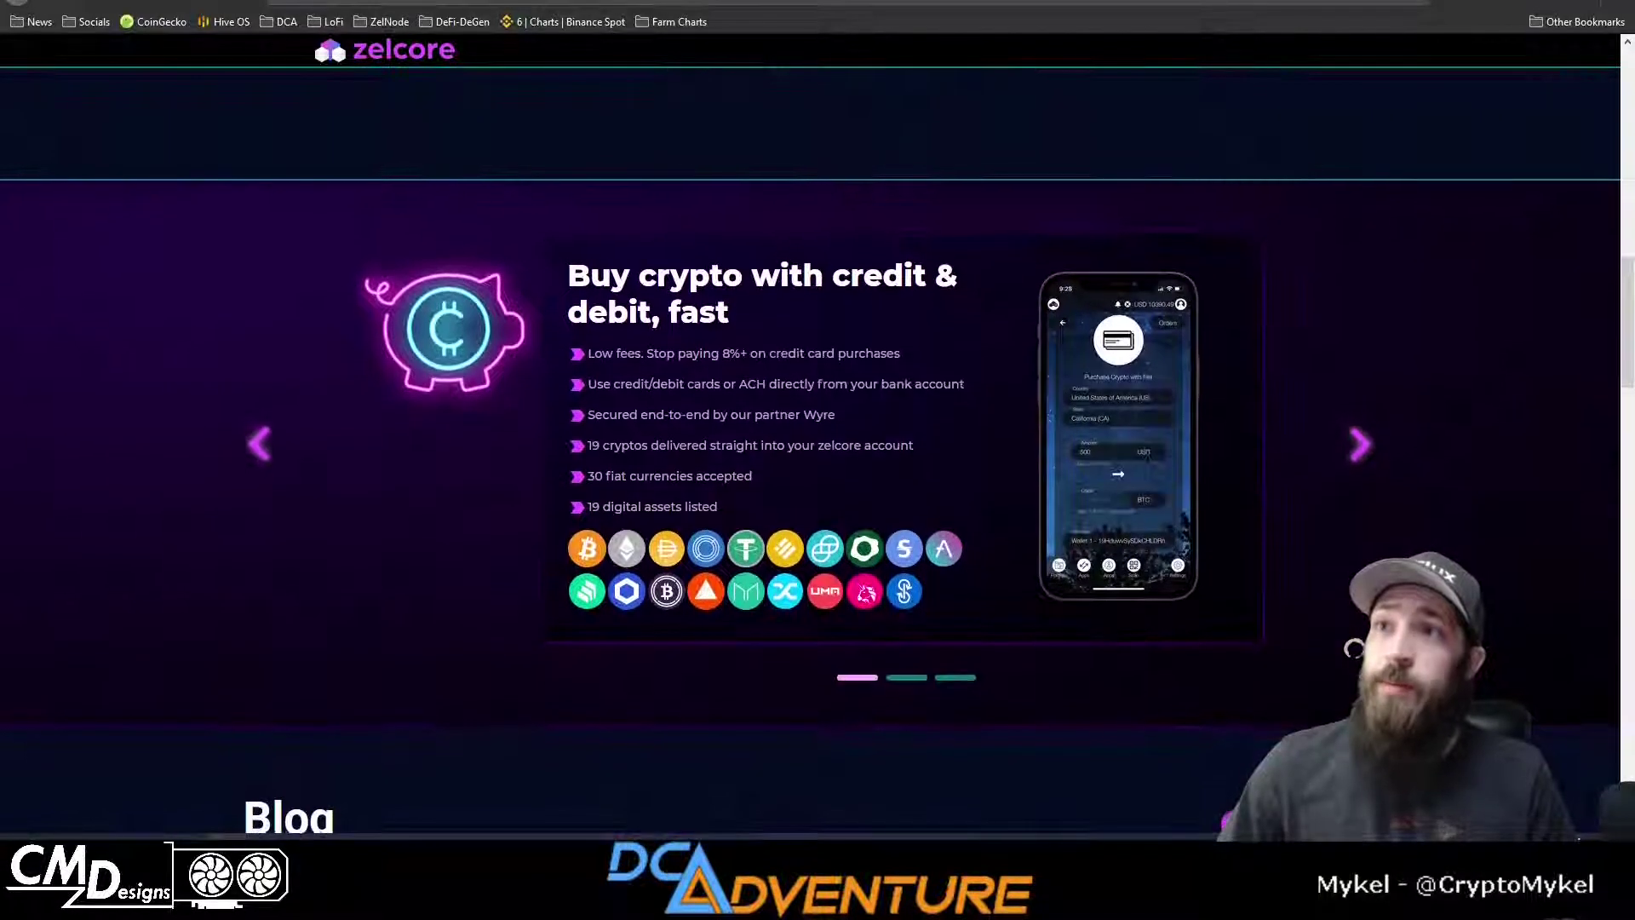
scroll(1354, 649, "down", 1)
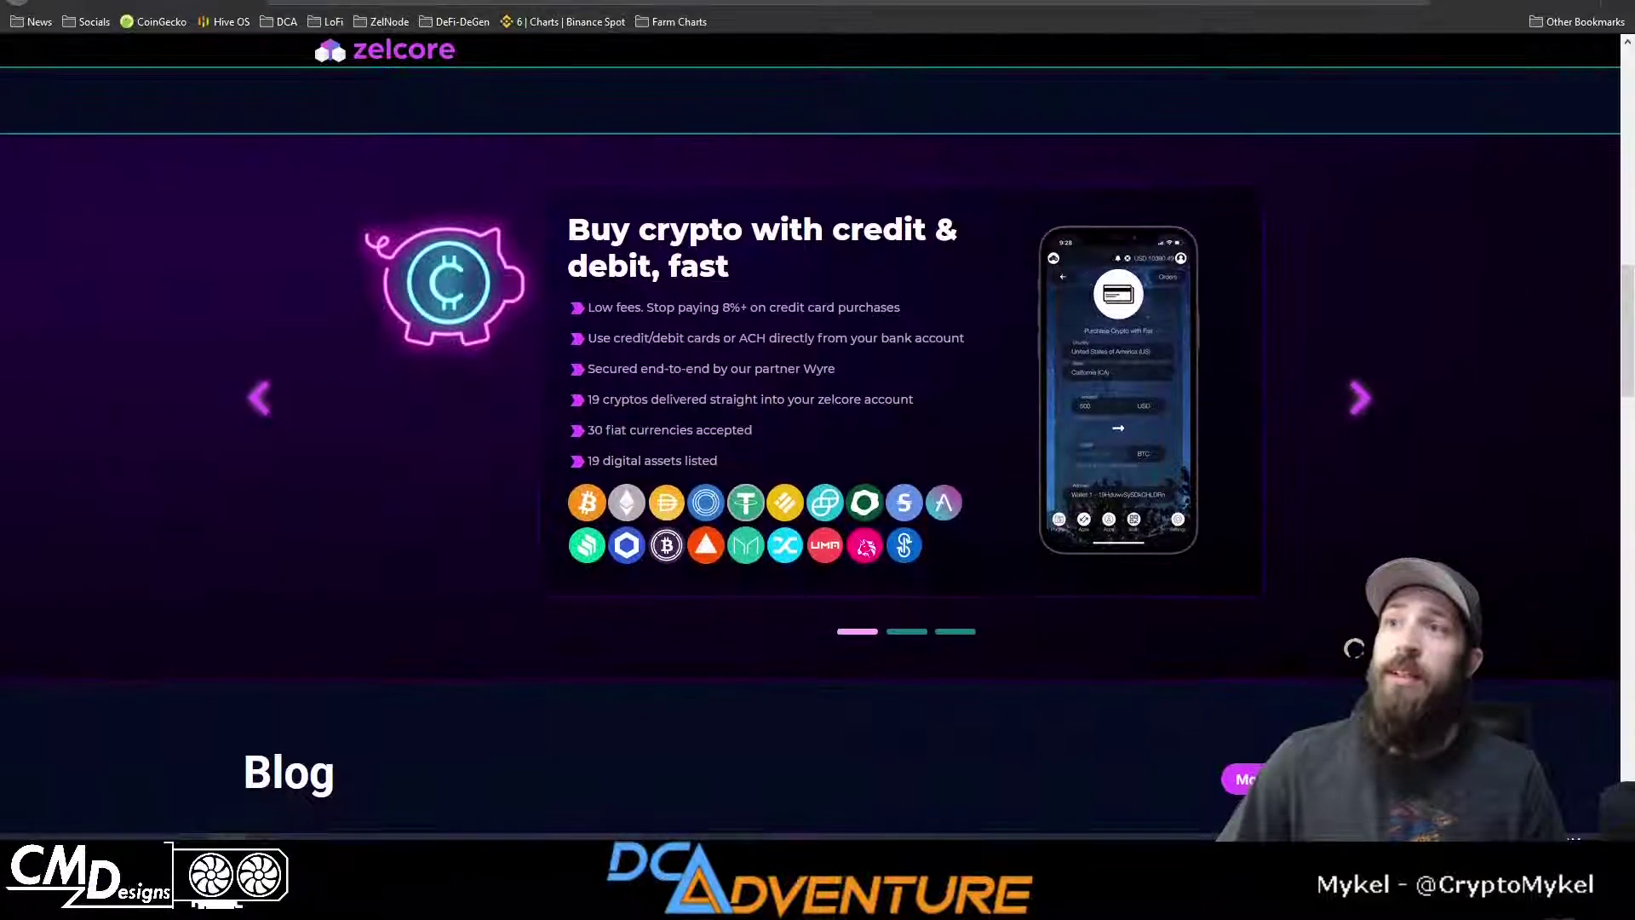
scroll(1355, 649, "down", 1)
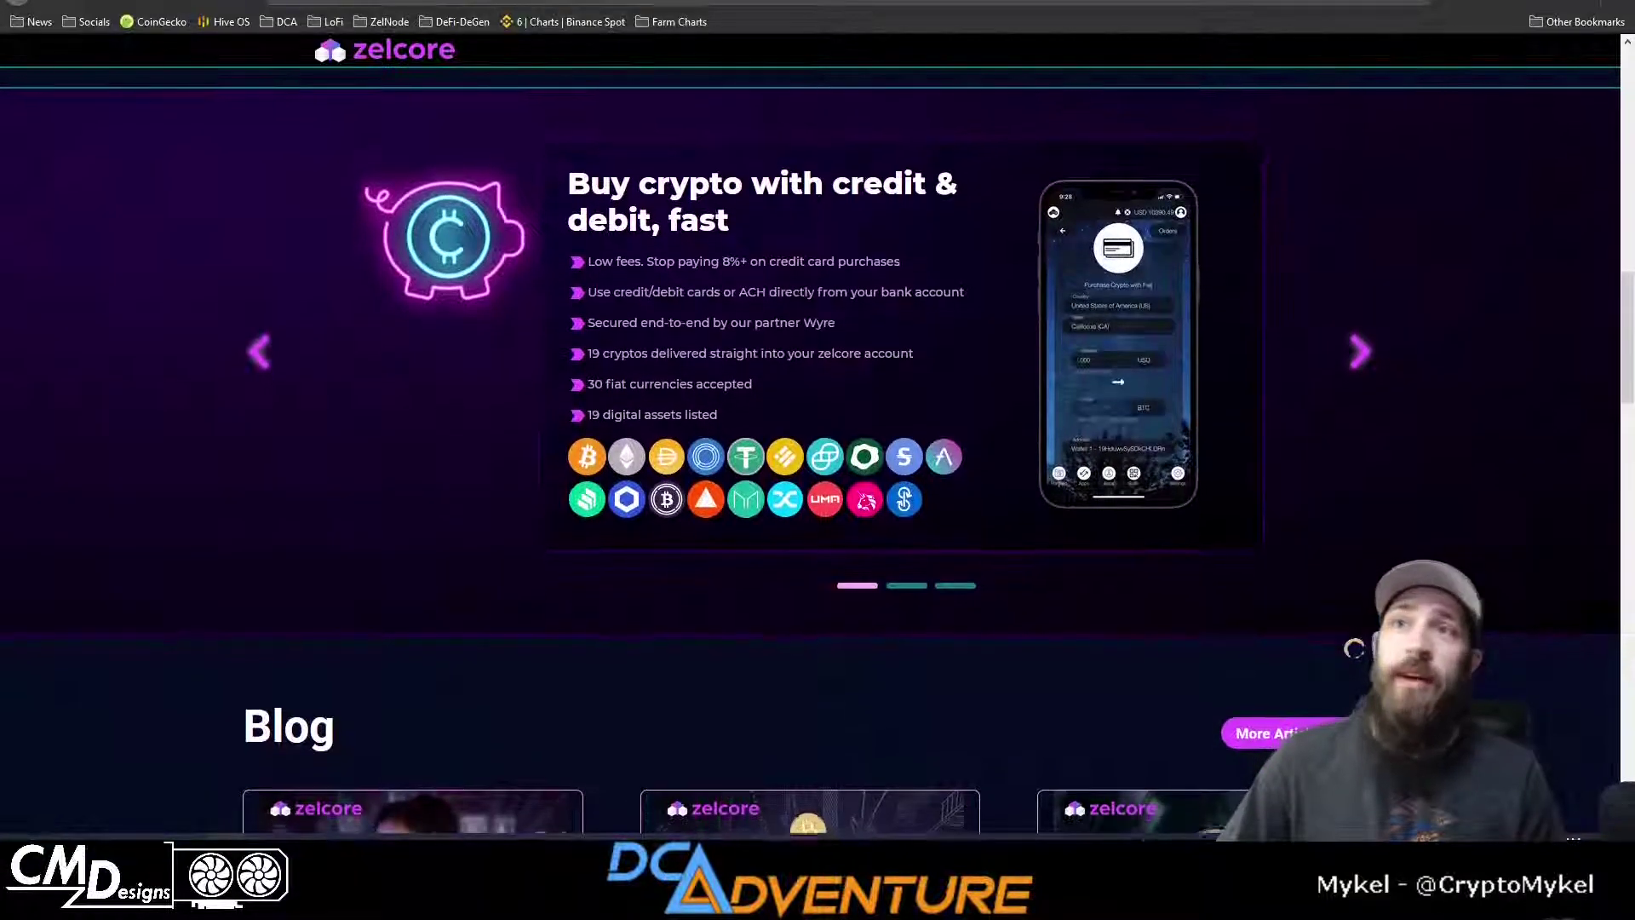
scroll(1354, 649, "down", 1)
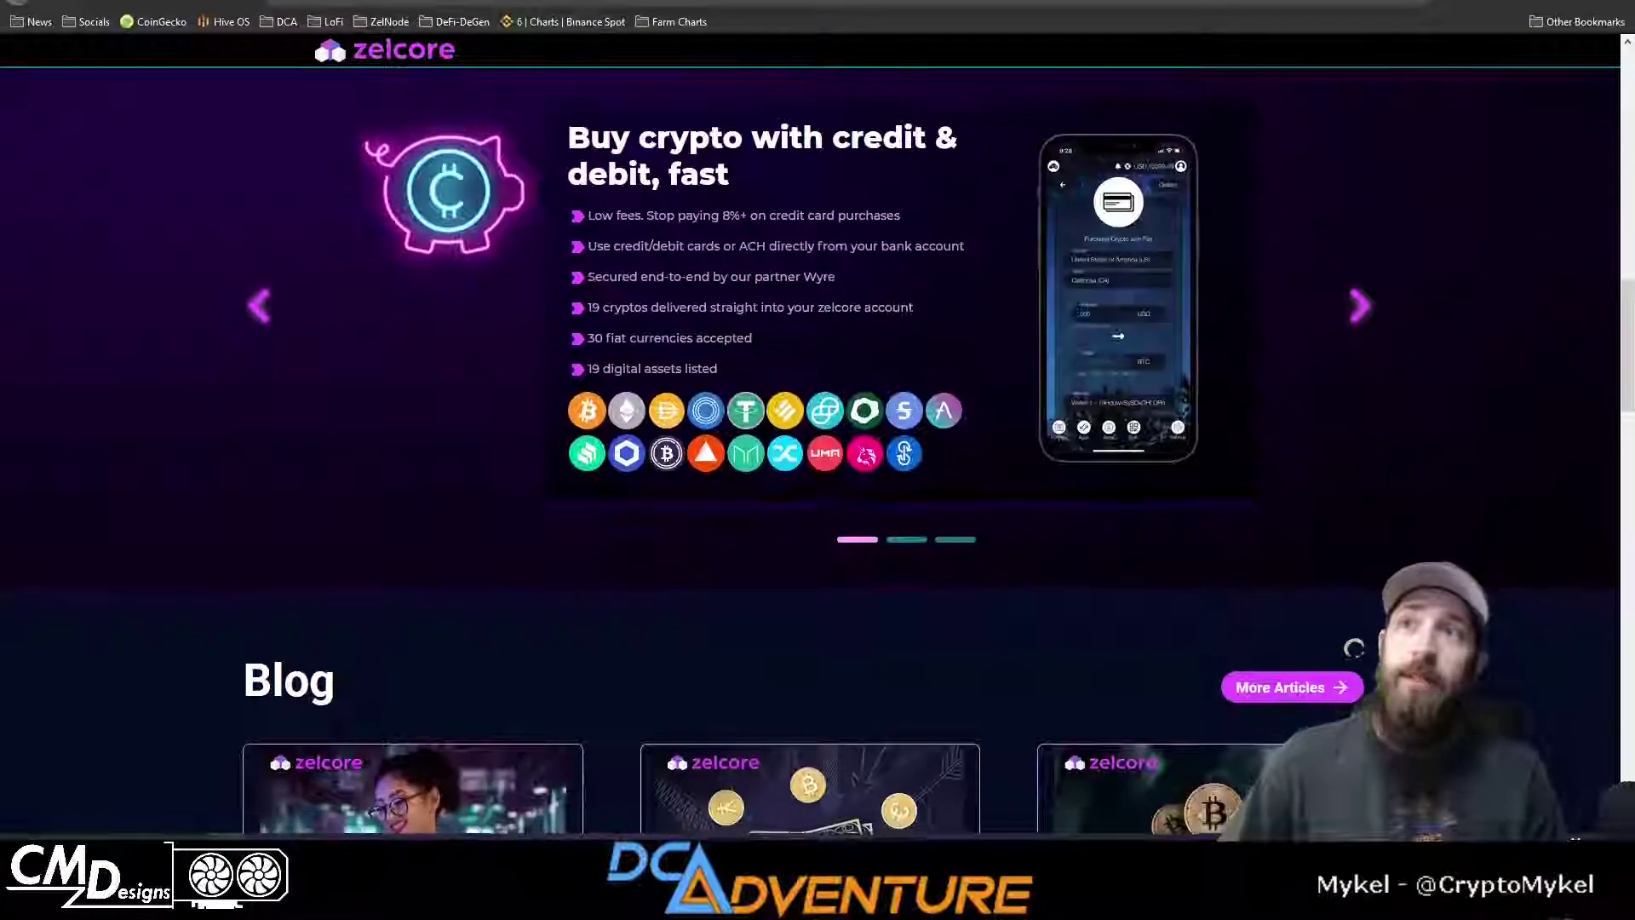
scroll(1354, 649, "down", 1)
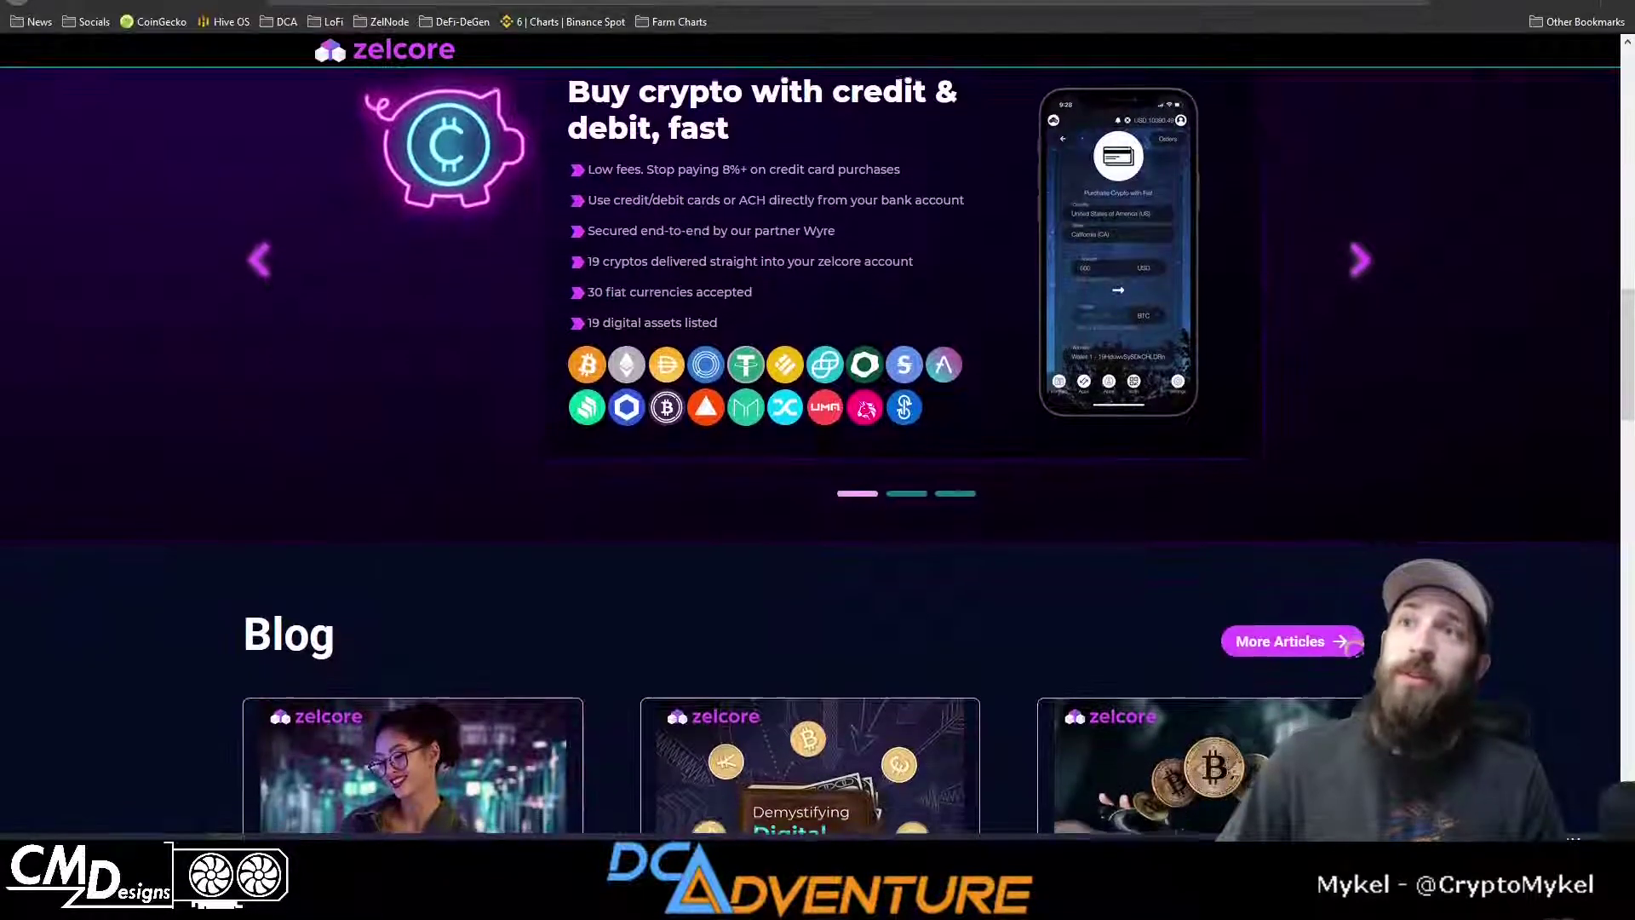
scroll(1354, 649, "down", 1)
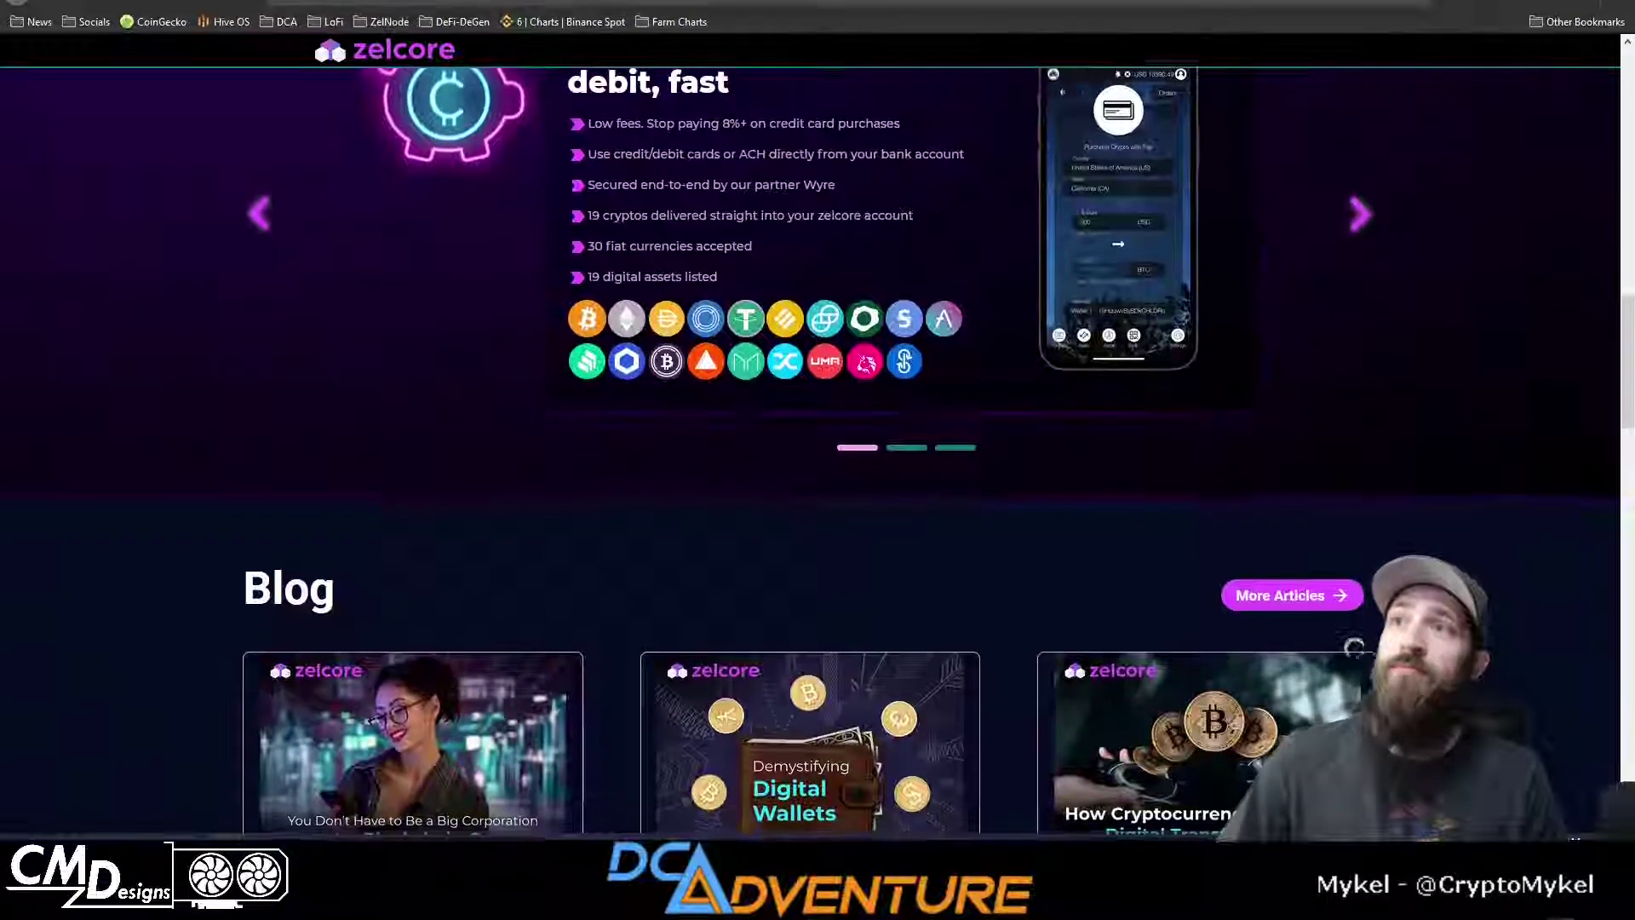
Look through the website's blog and newsletter sections down to the Zelcore download options for mobile and desktop
scroll(1354, 649, "down", 1)
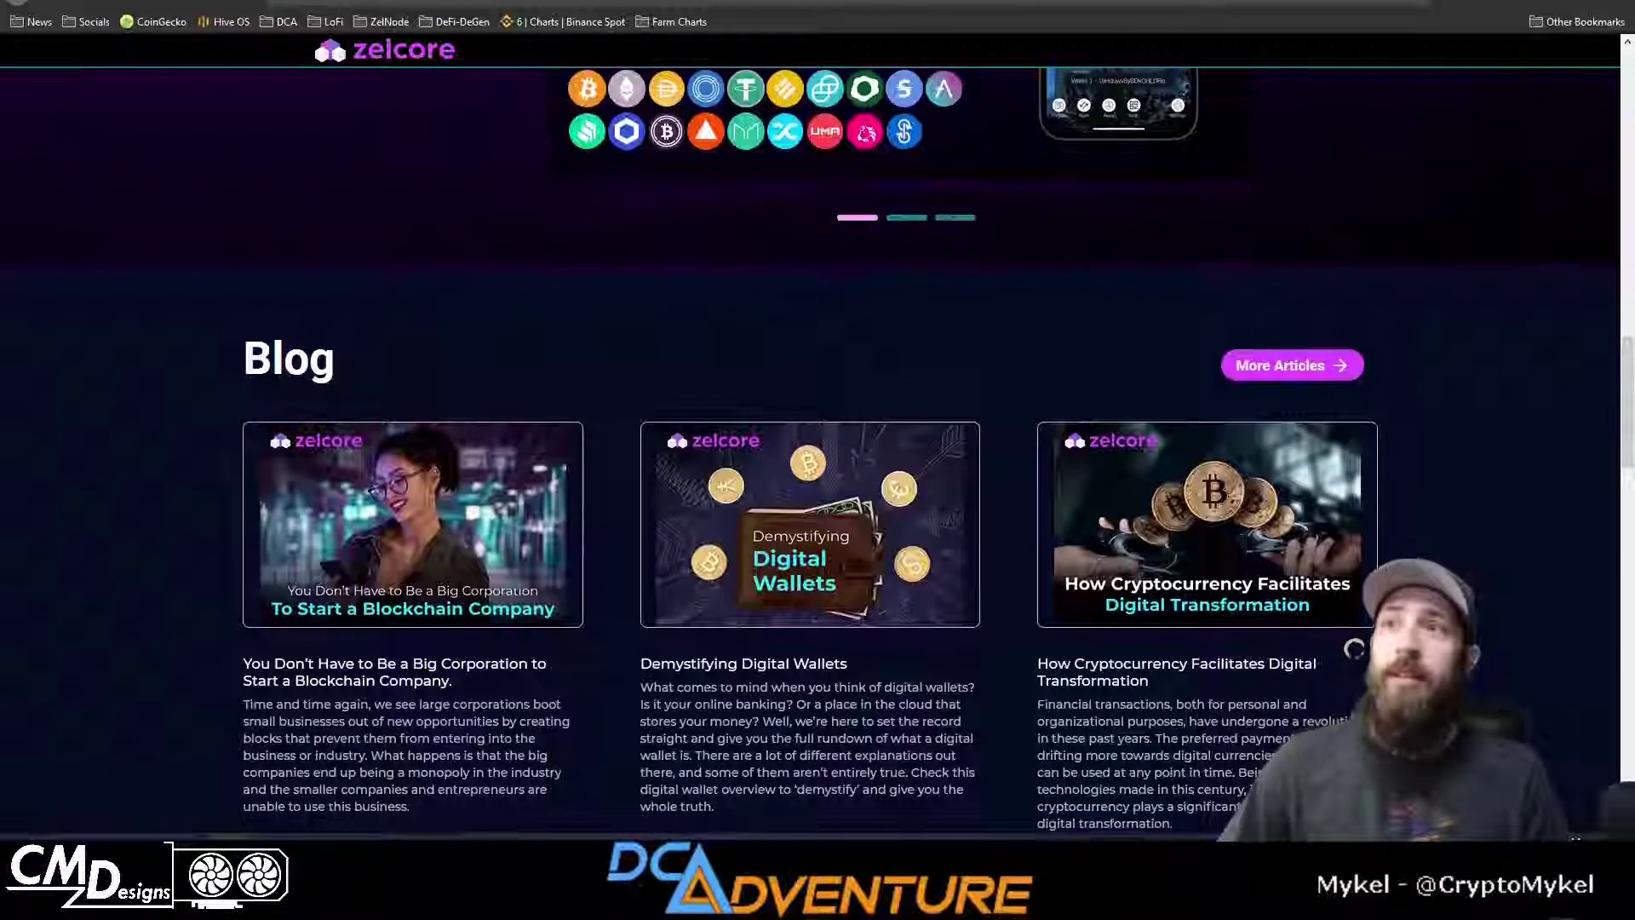
scroll(1355, 649, "down", 1)
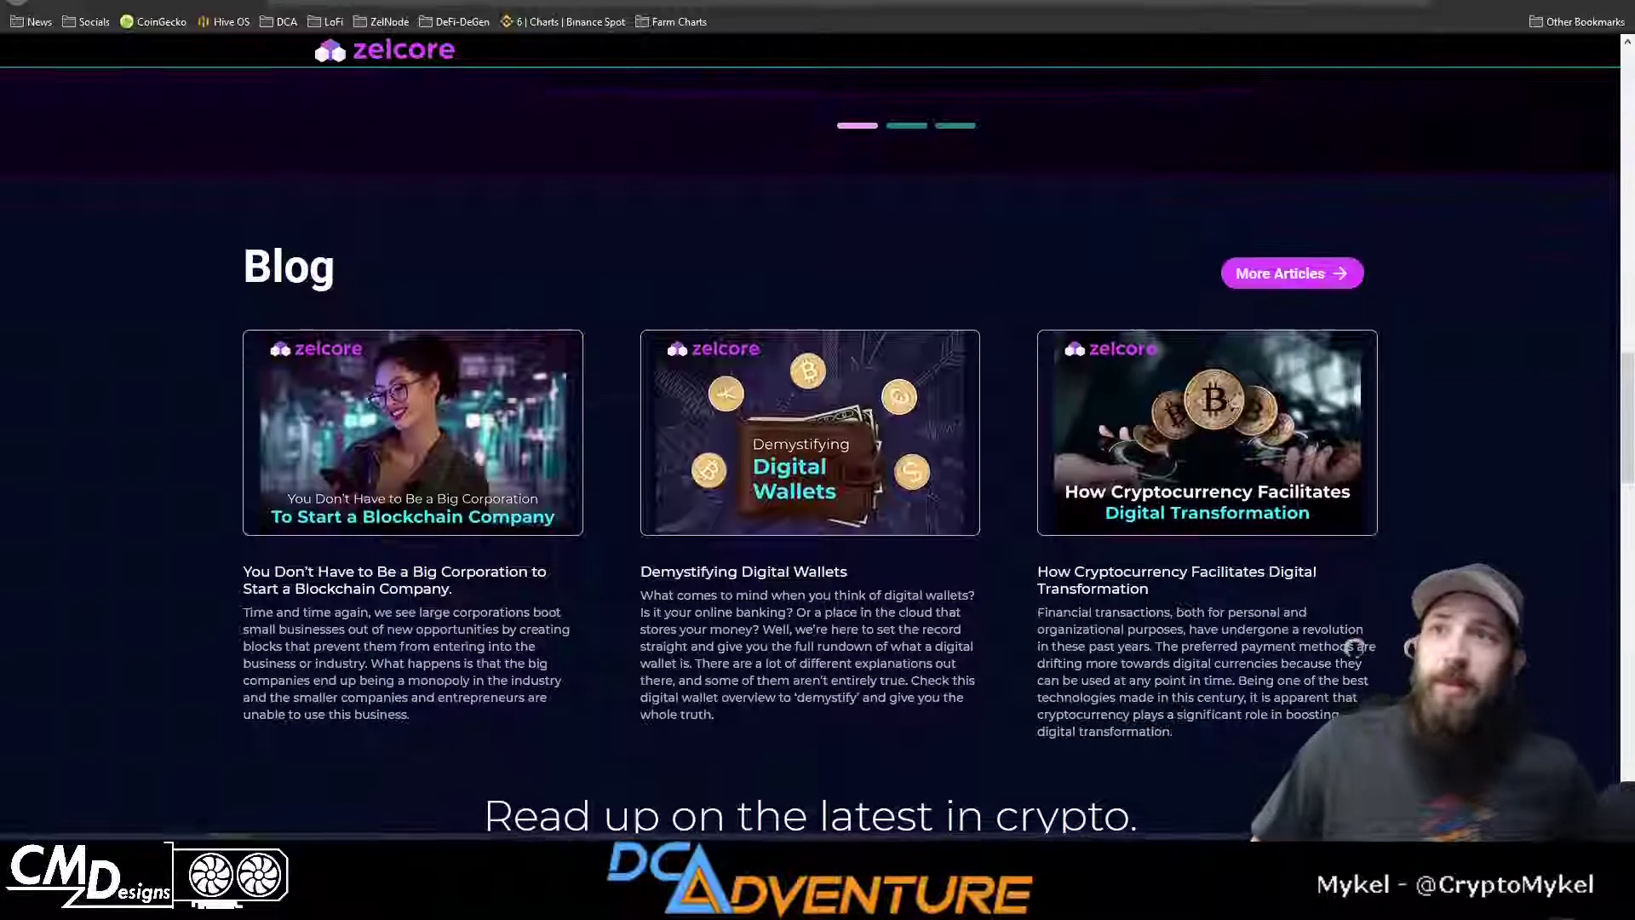
scroll(1354, 647, "down", 1)
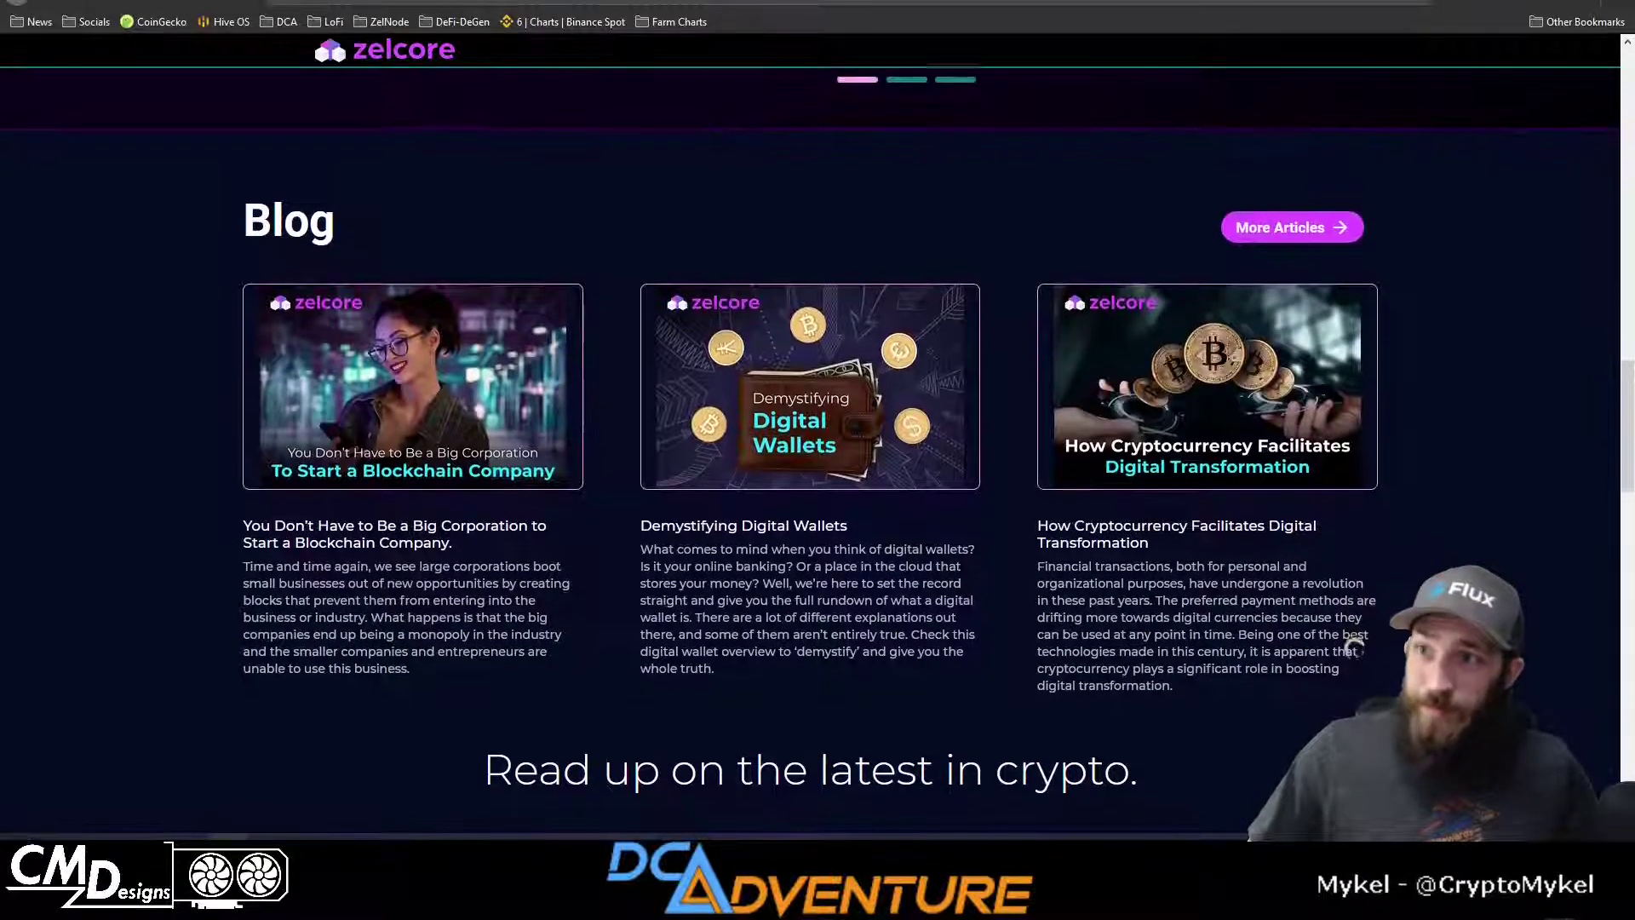
scroll(1354, 649, "down", 2)
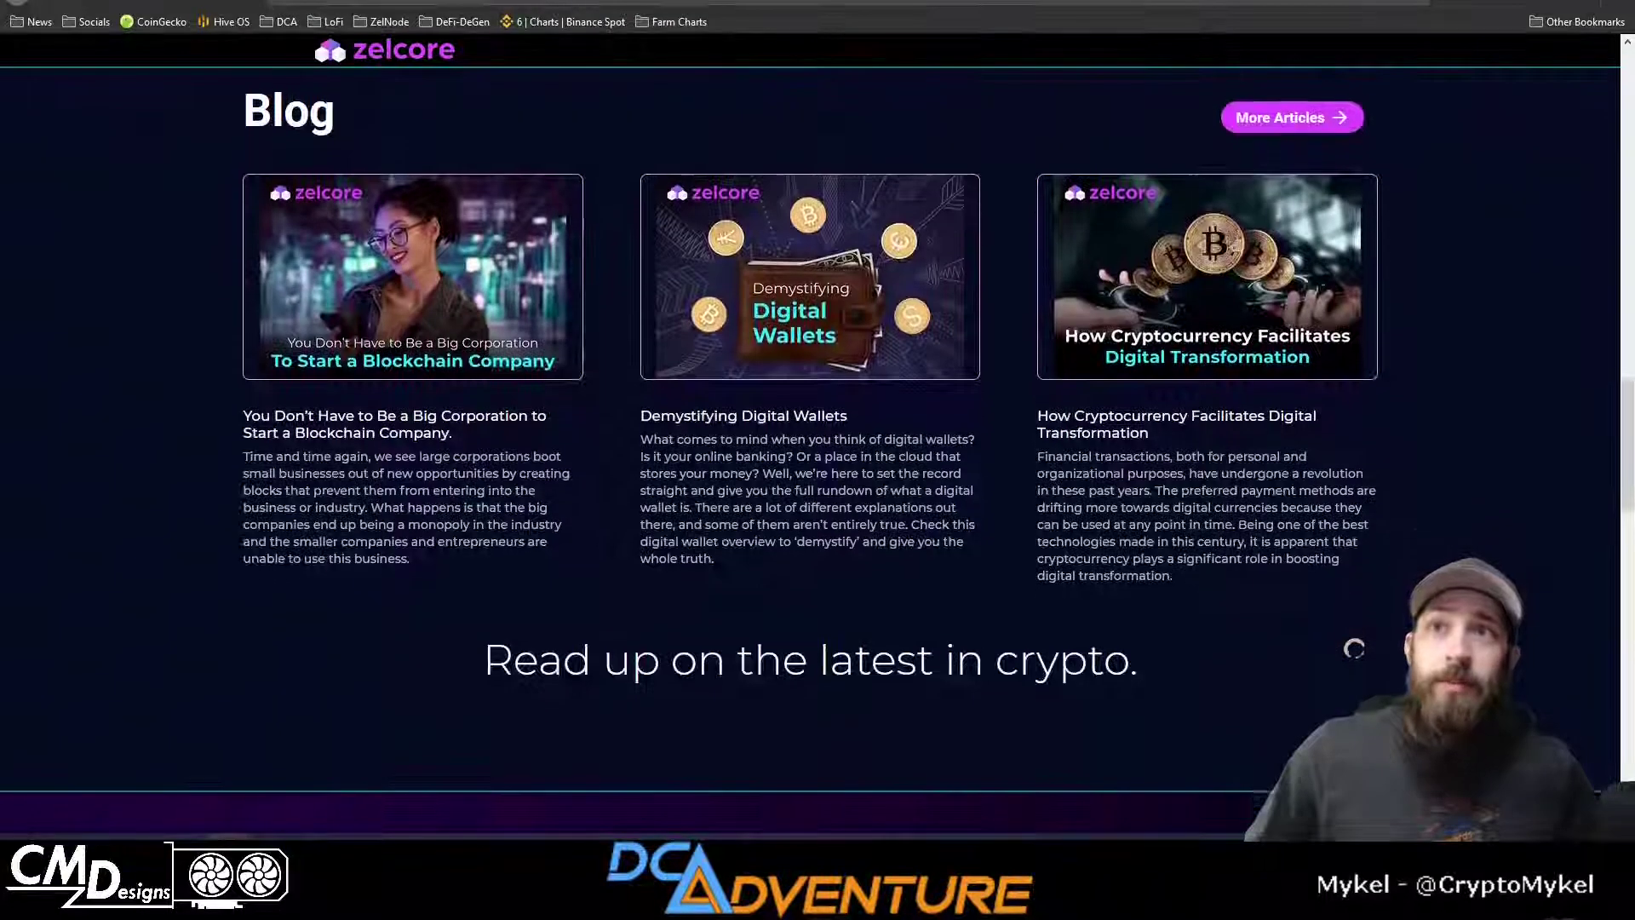
scroll(1354, 649, "down", 4)
scroll(1355, 649, "down", 4)
scroll(1354, 649, "down", 4)
scroll(1354, 649, "down", 4)
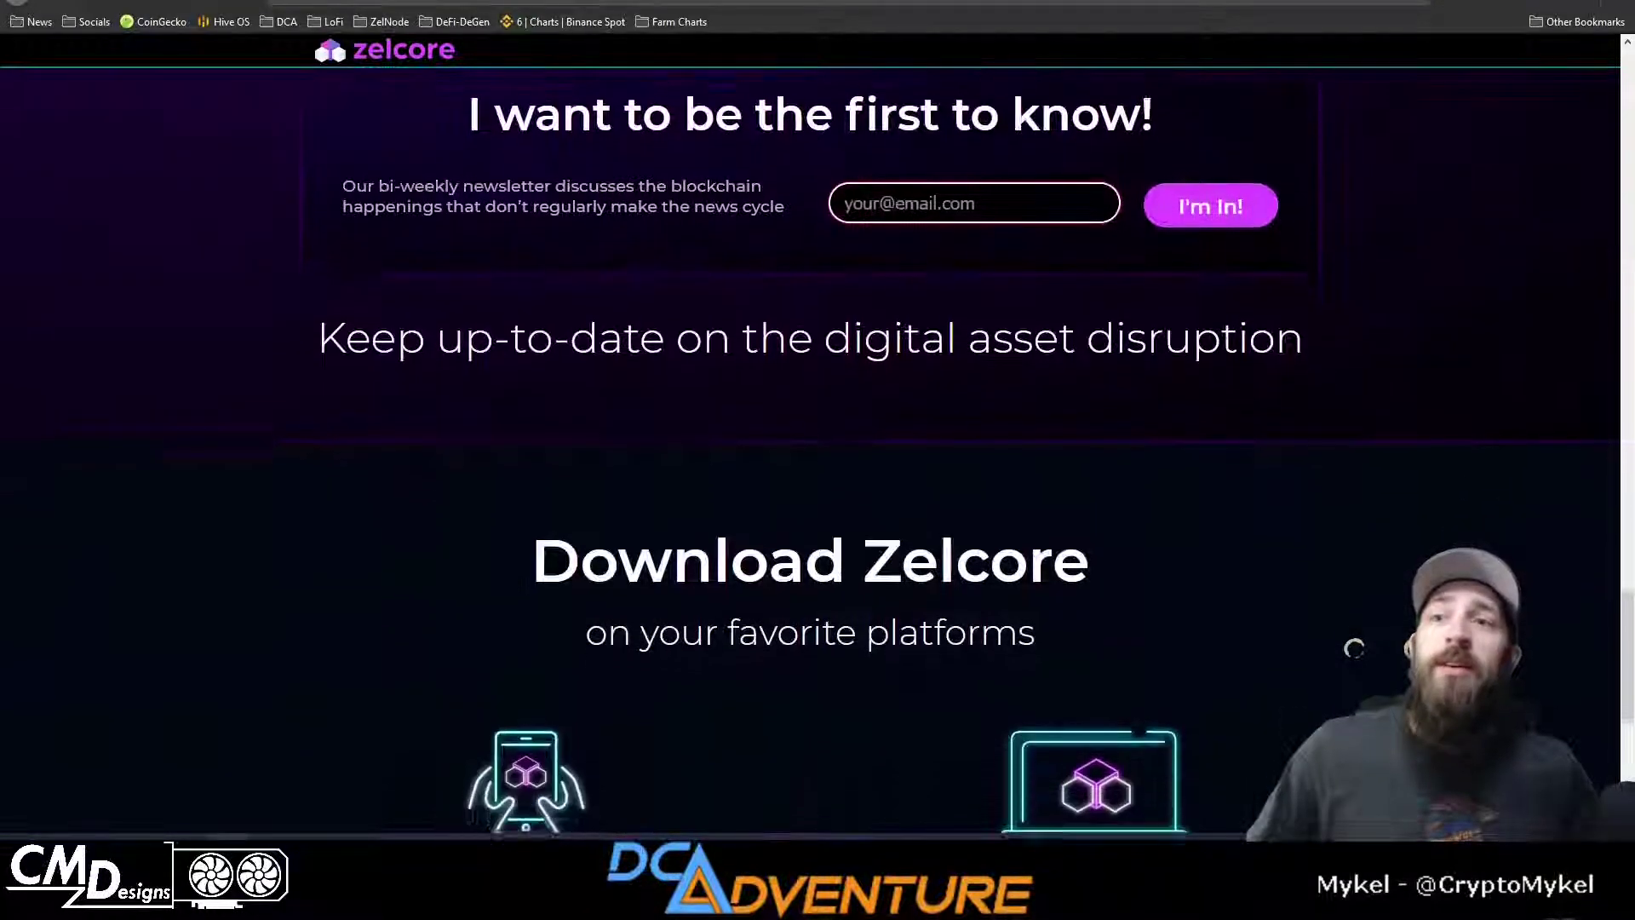
scroll(1354, 649, "down", 4)
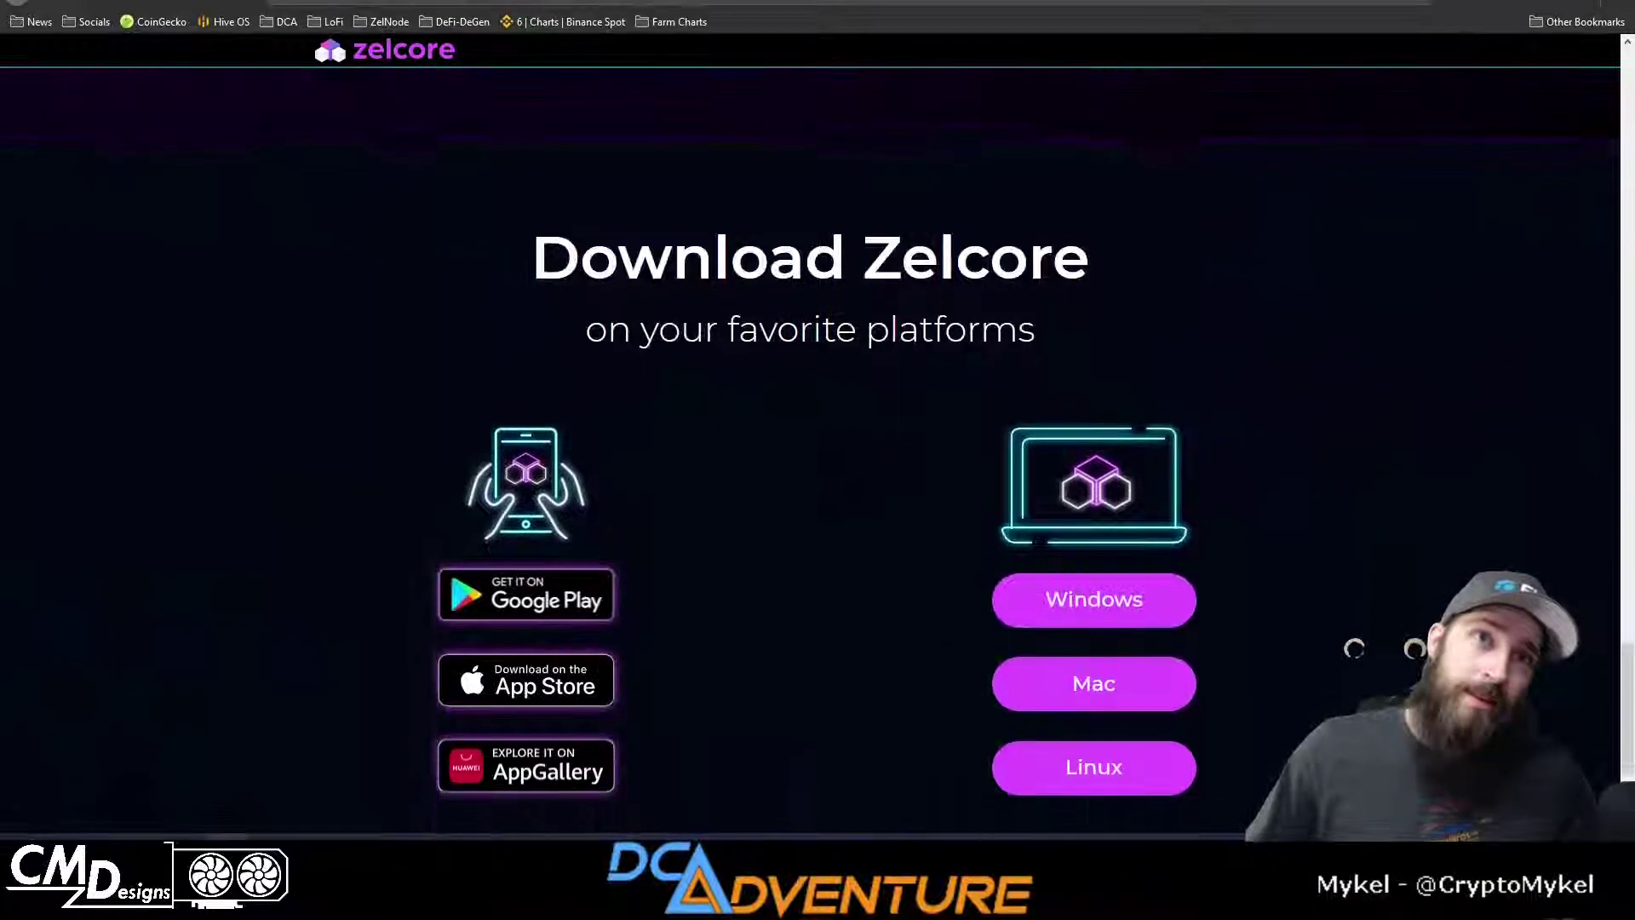
scroll(1355, 649, "down", 1)
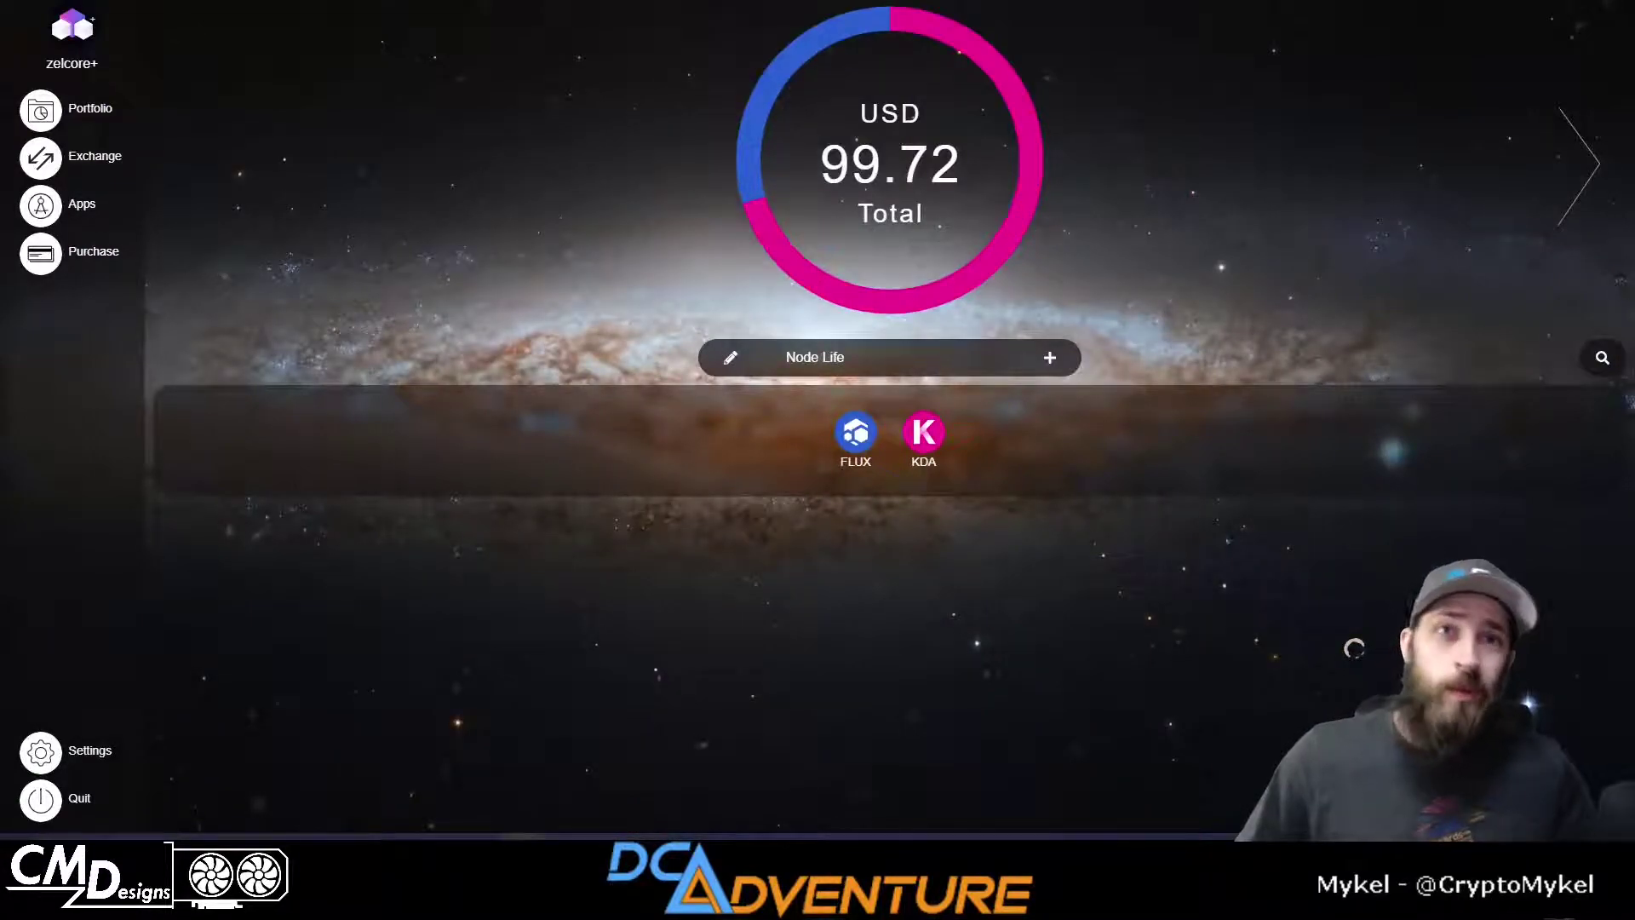
In the Zelcore wallet, view the FLUX details in the Node Life portfolio and the FLUX-KDA token in the Rewards portfolio
left_click(763, 97)
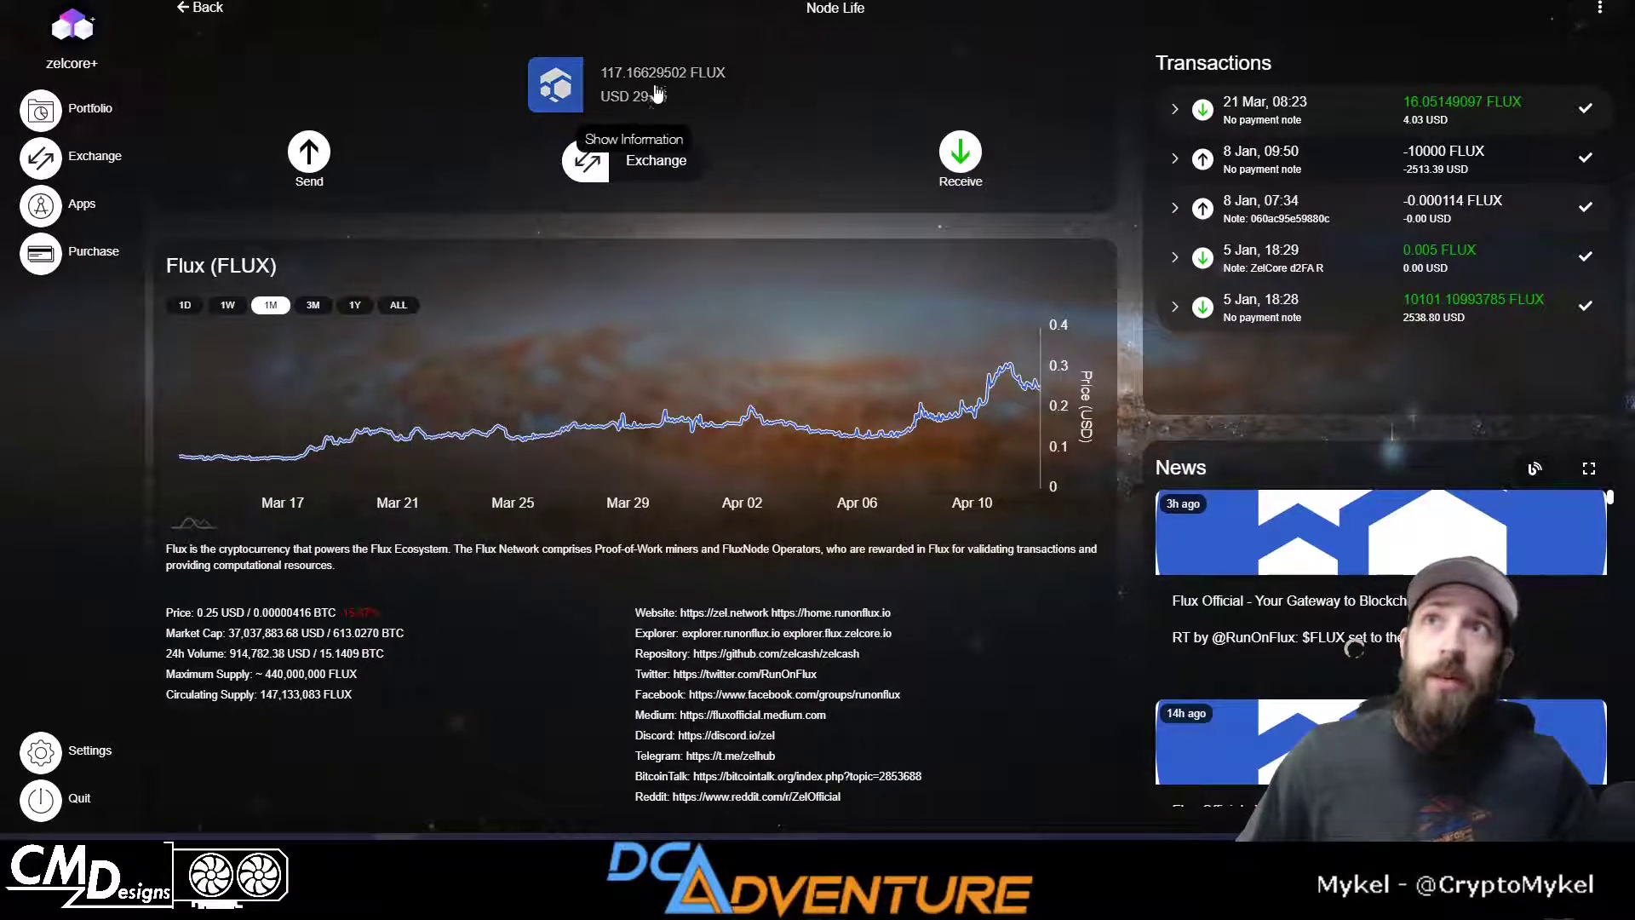
left_click(196, 11)
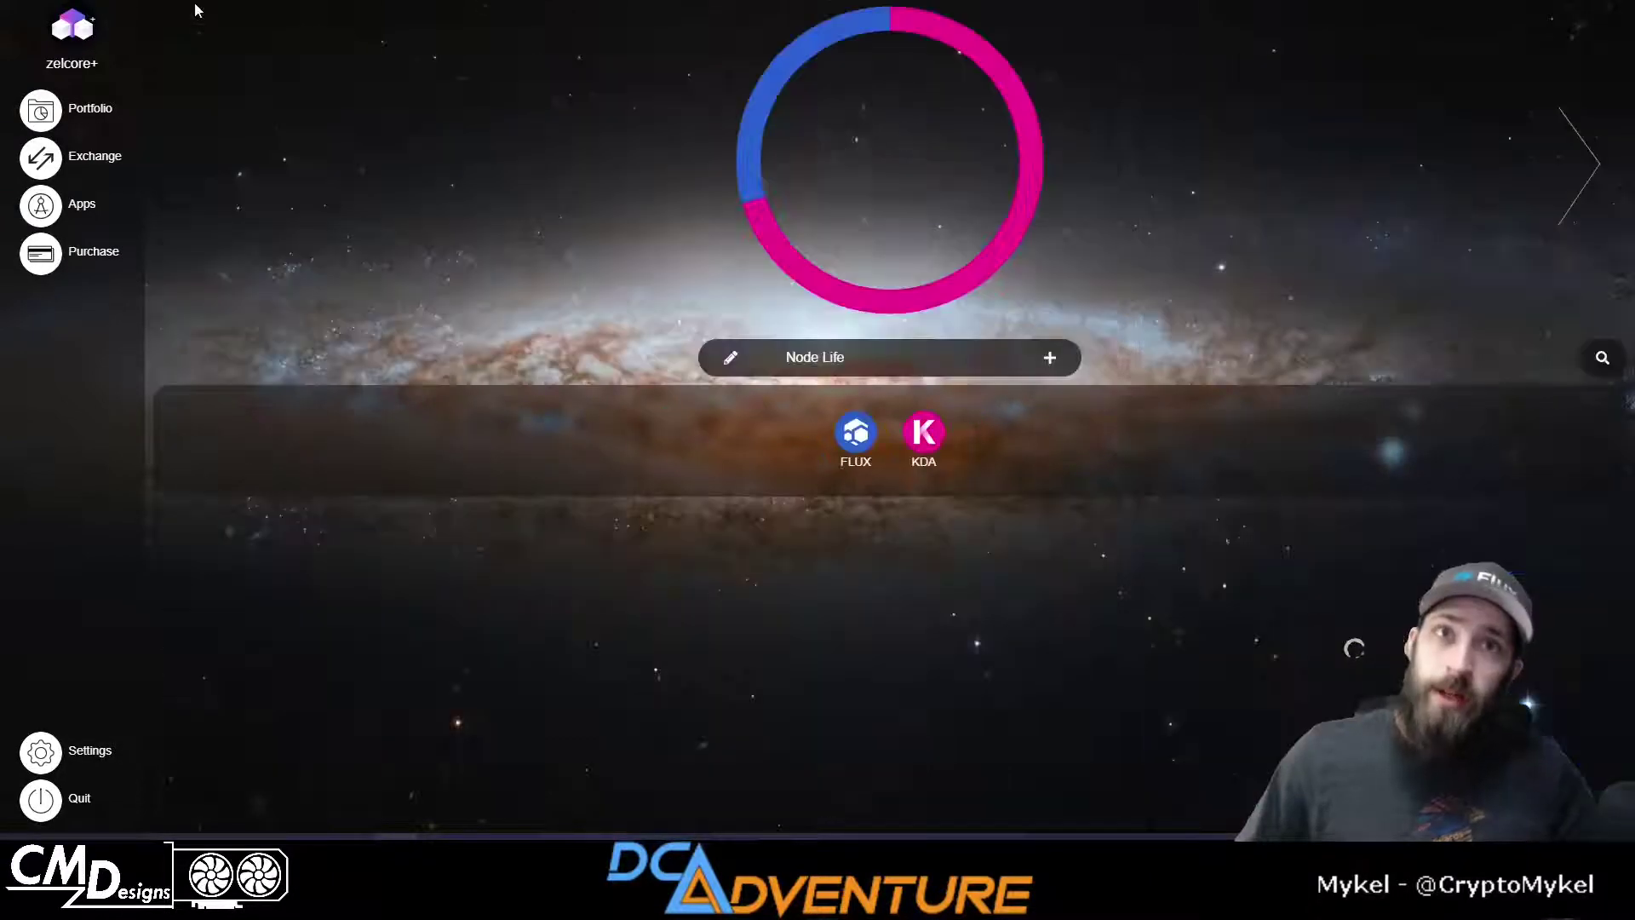
left_click(1572, 189)
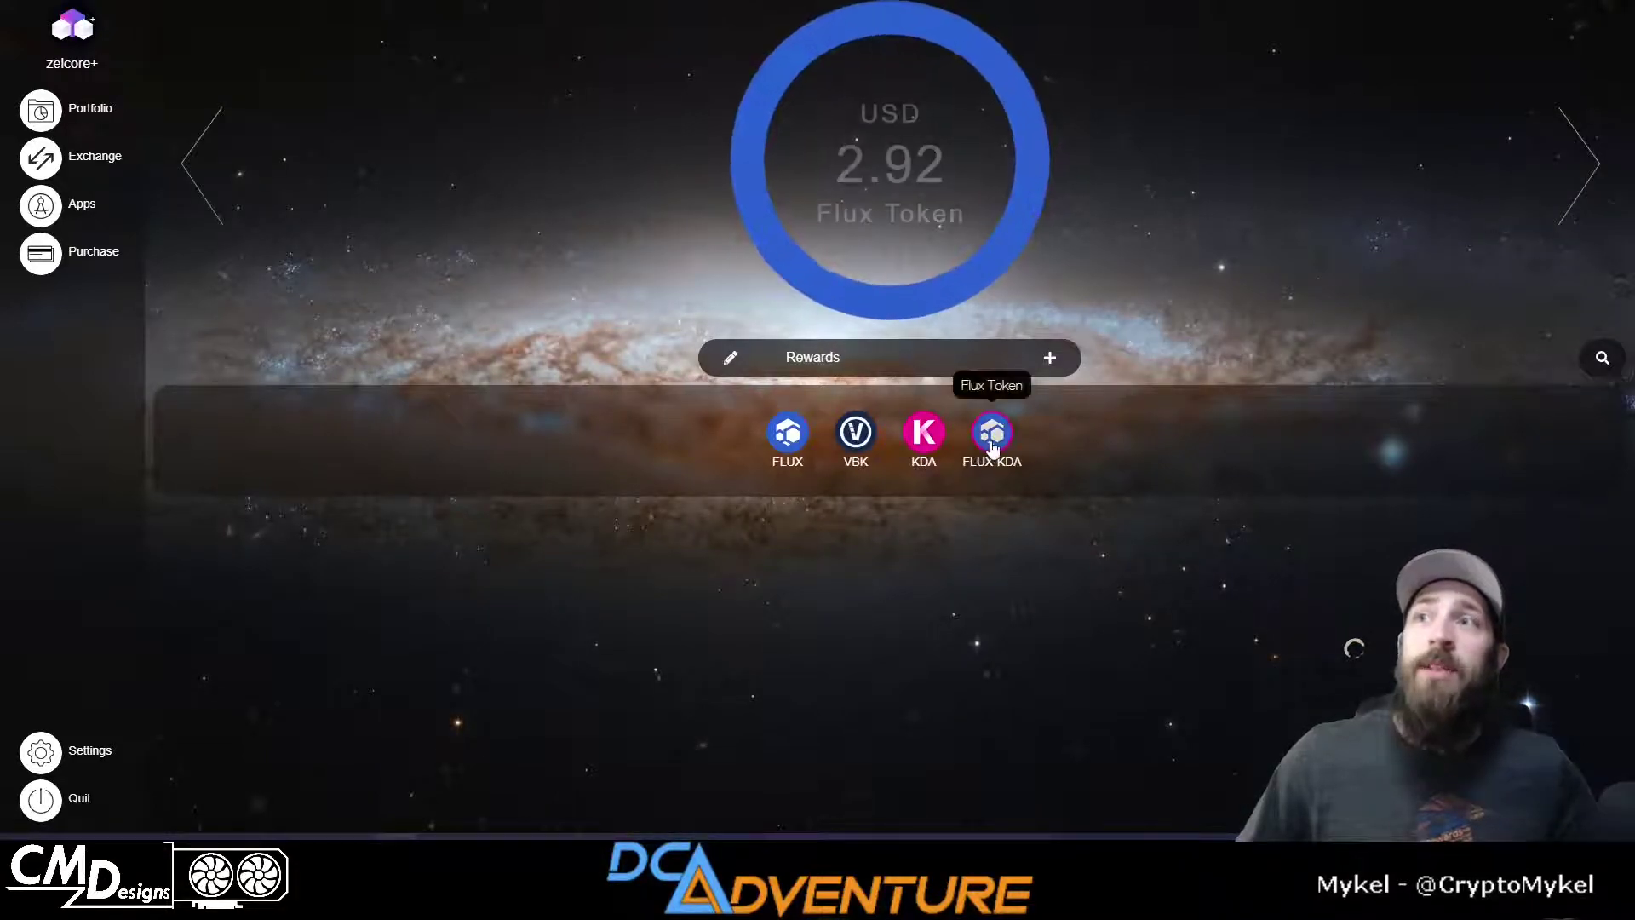
left_click(991, 435)
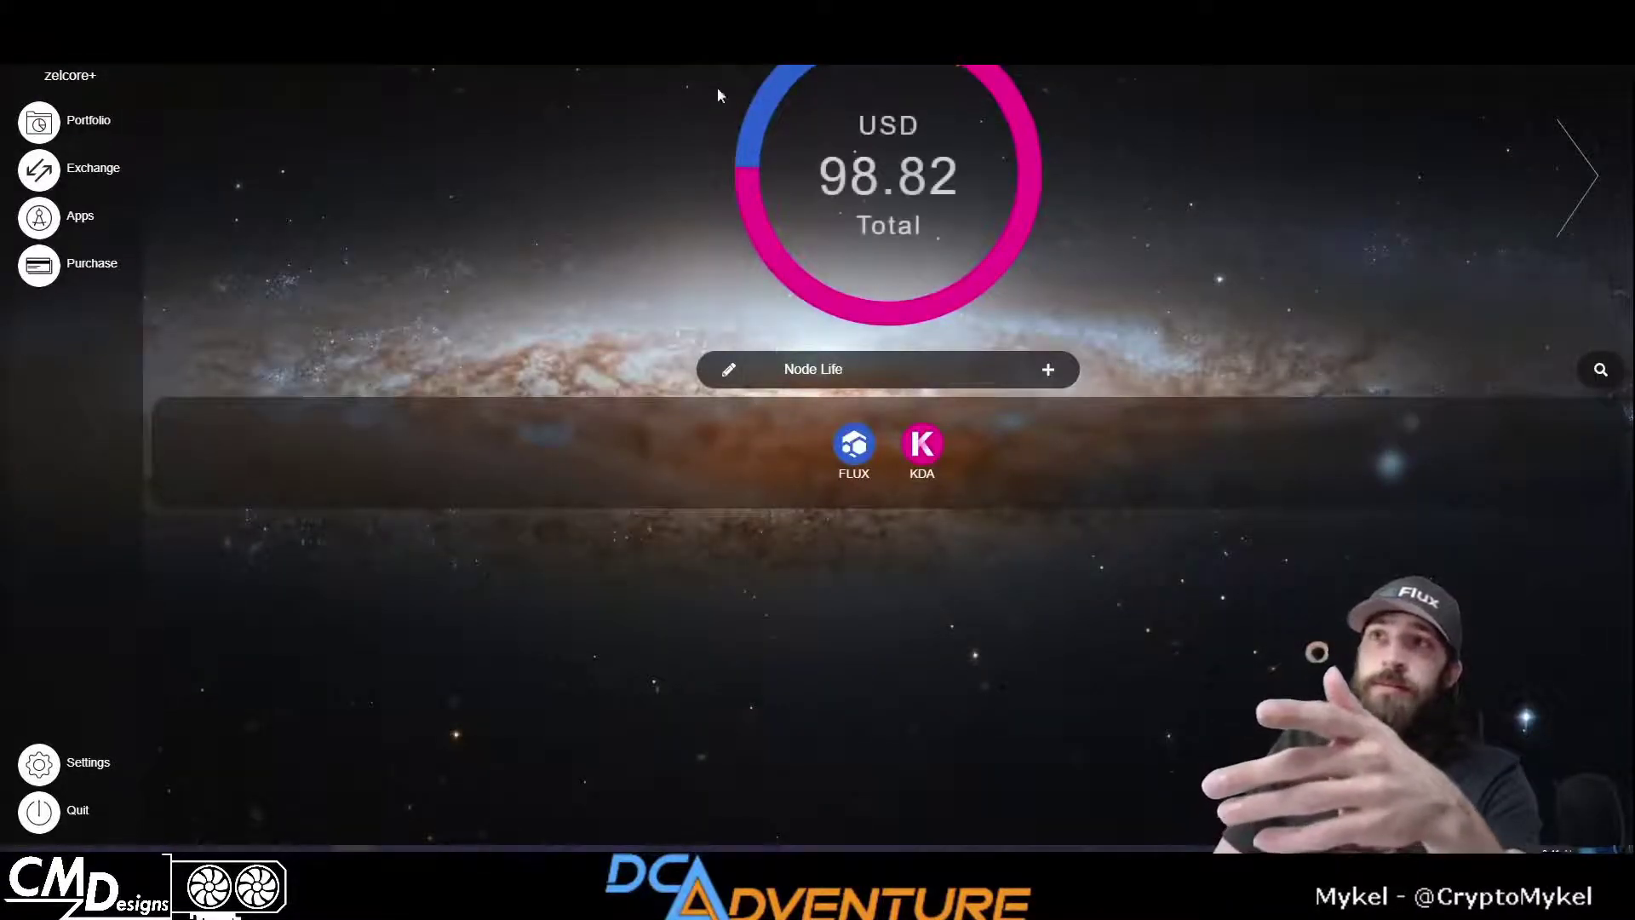
Add the featured FLUX-KDA token to the Rewards portfolio and close the asset list
mouse_move(788, 95)
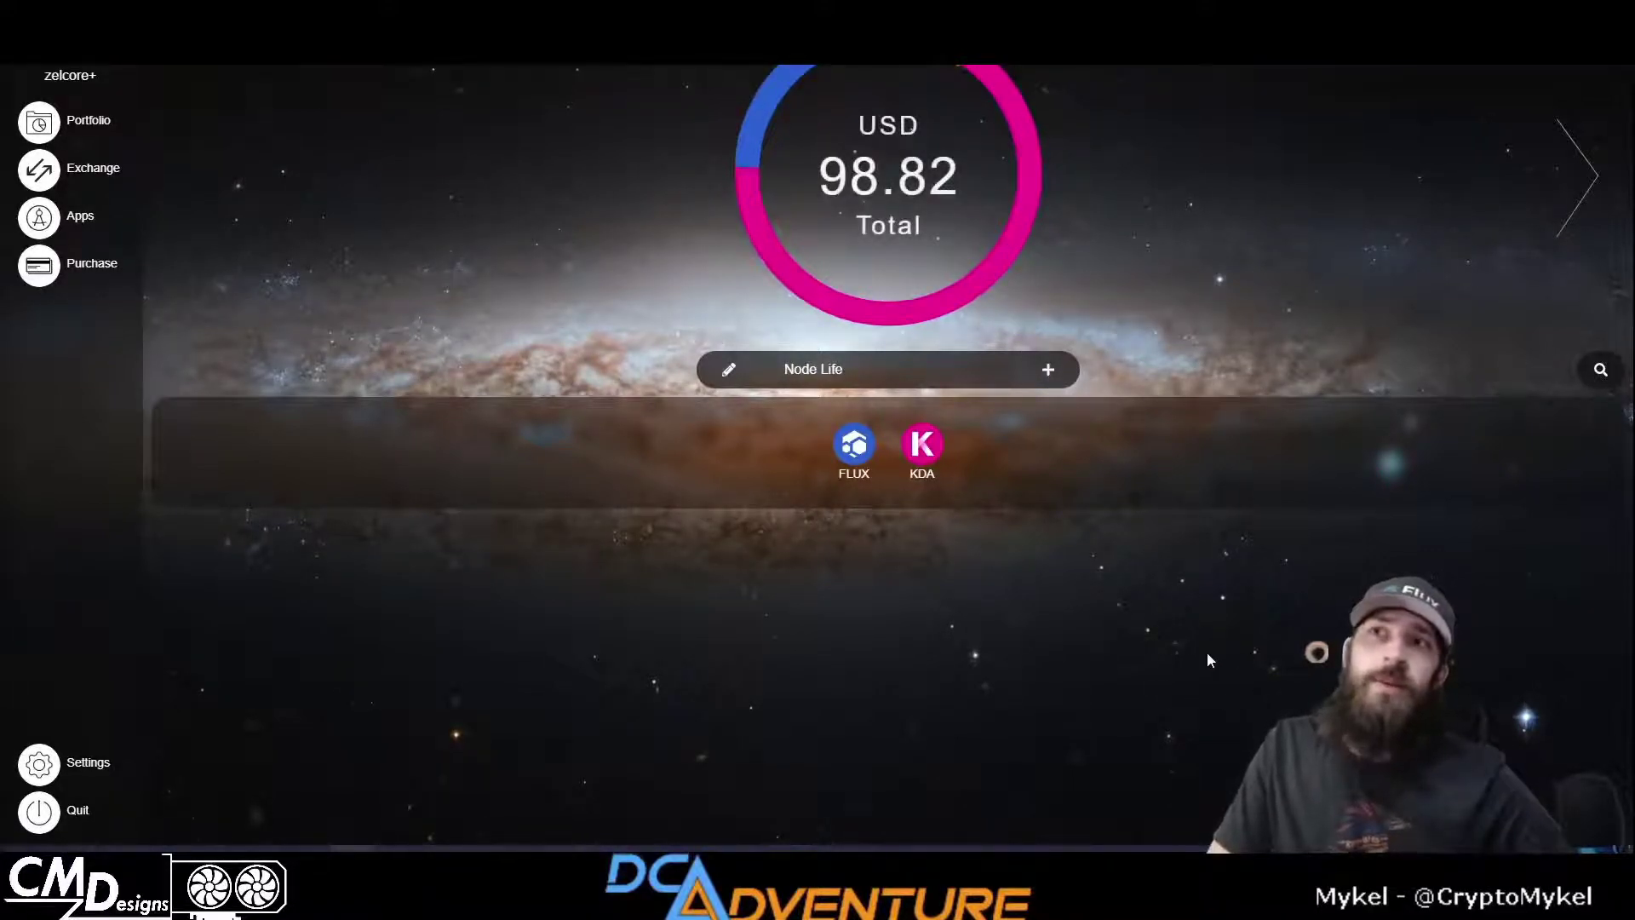
left_click(1584, 207)
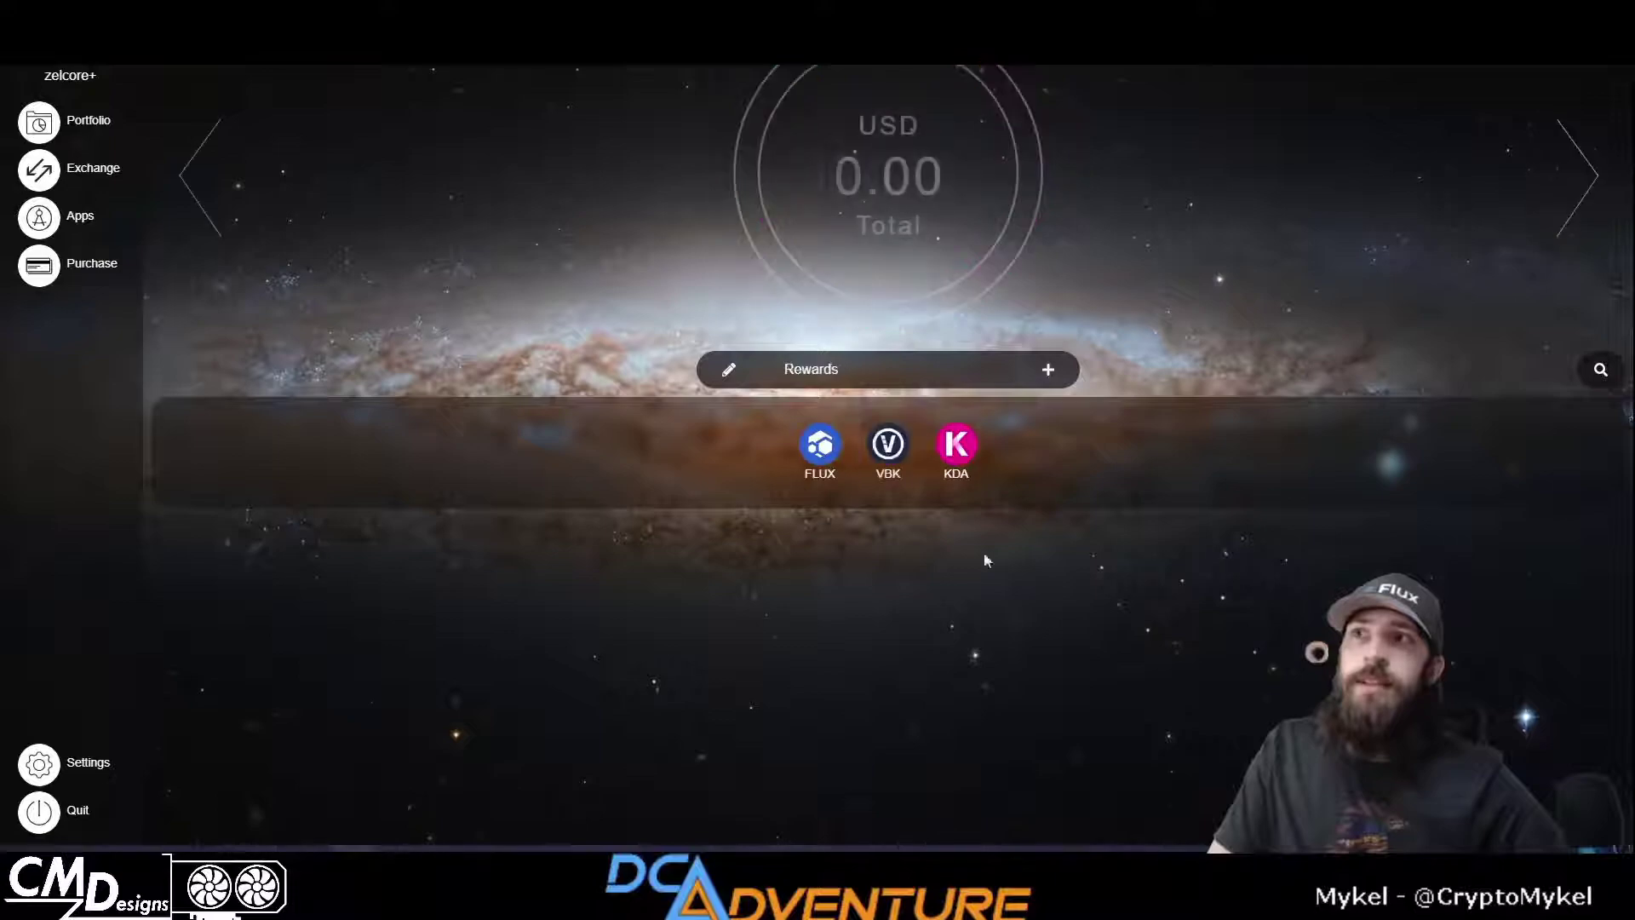
left_click(1052, 373)
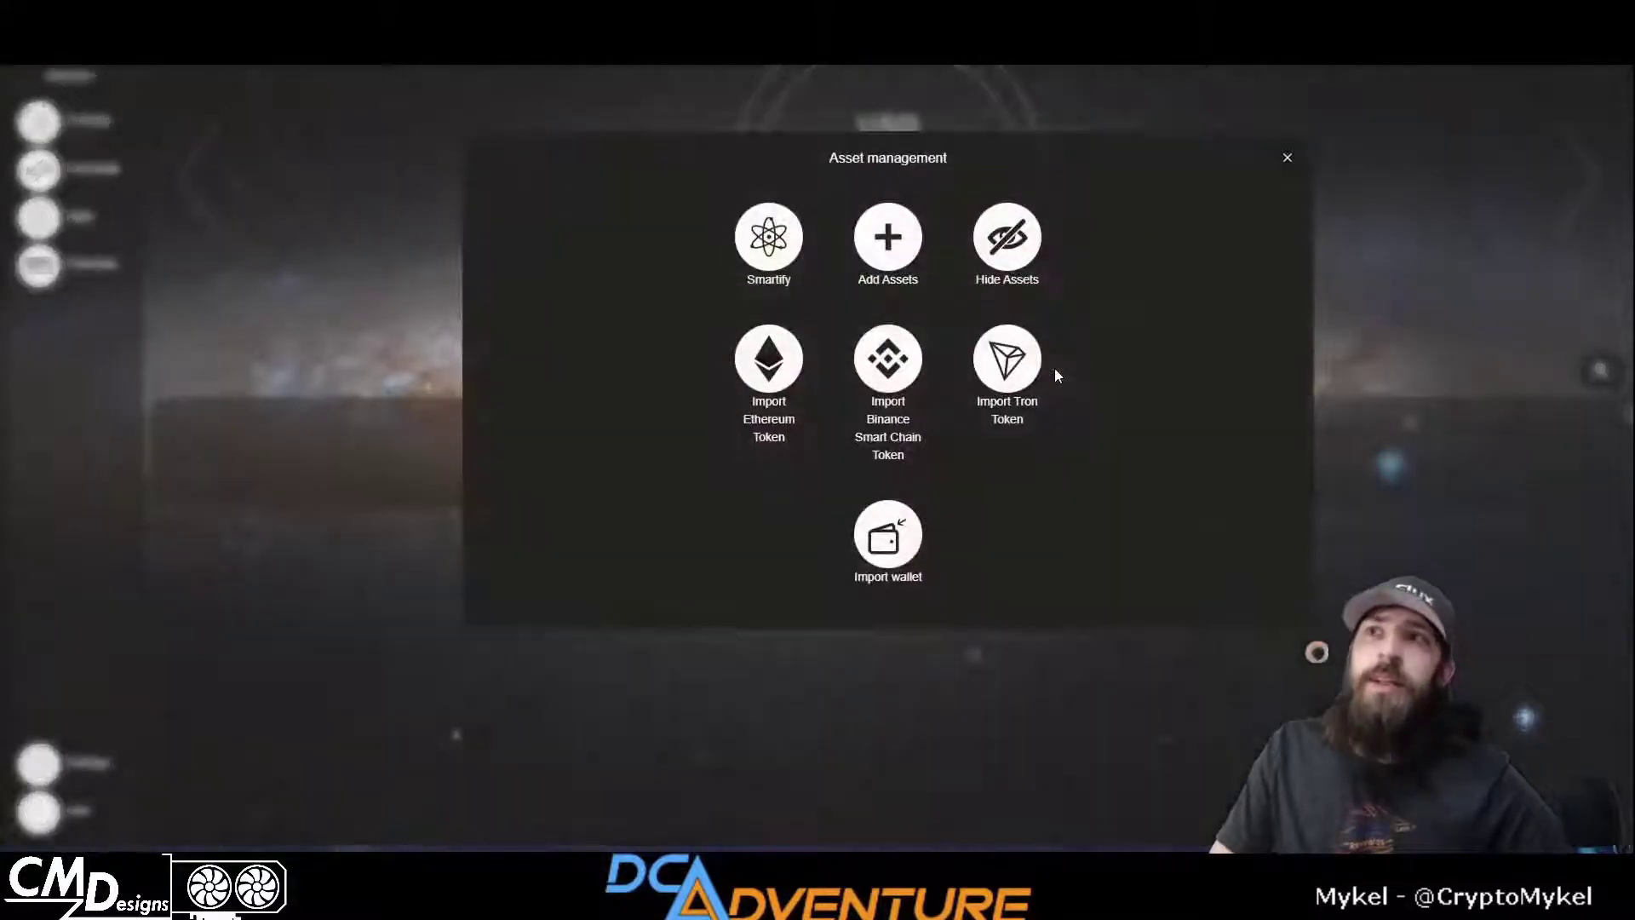
left_click(908, 245)
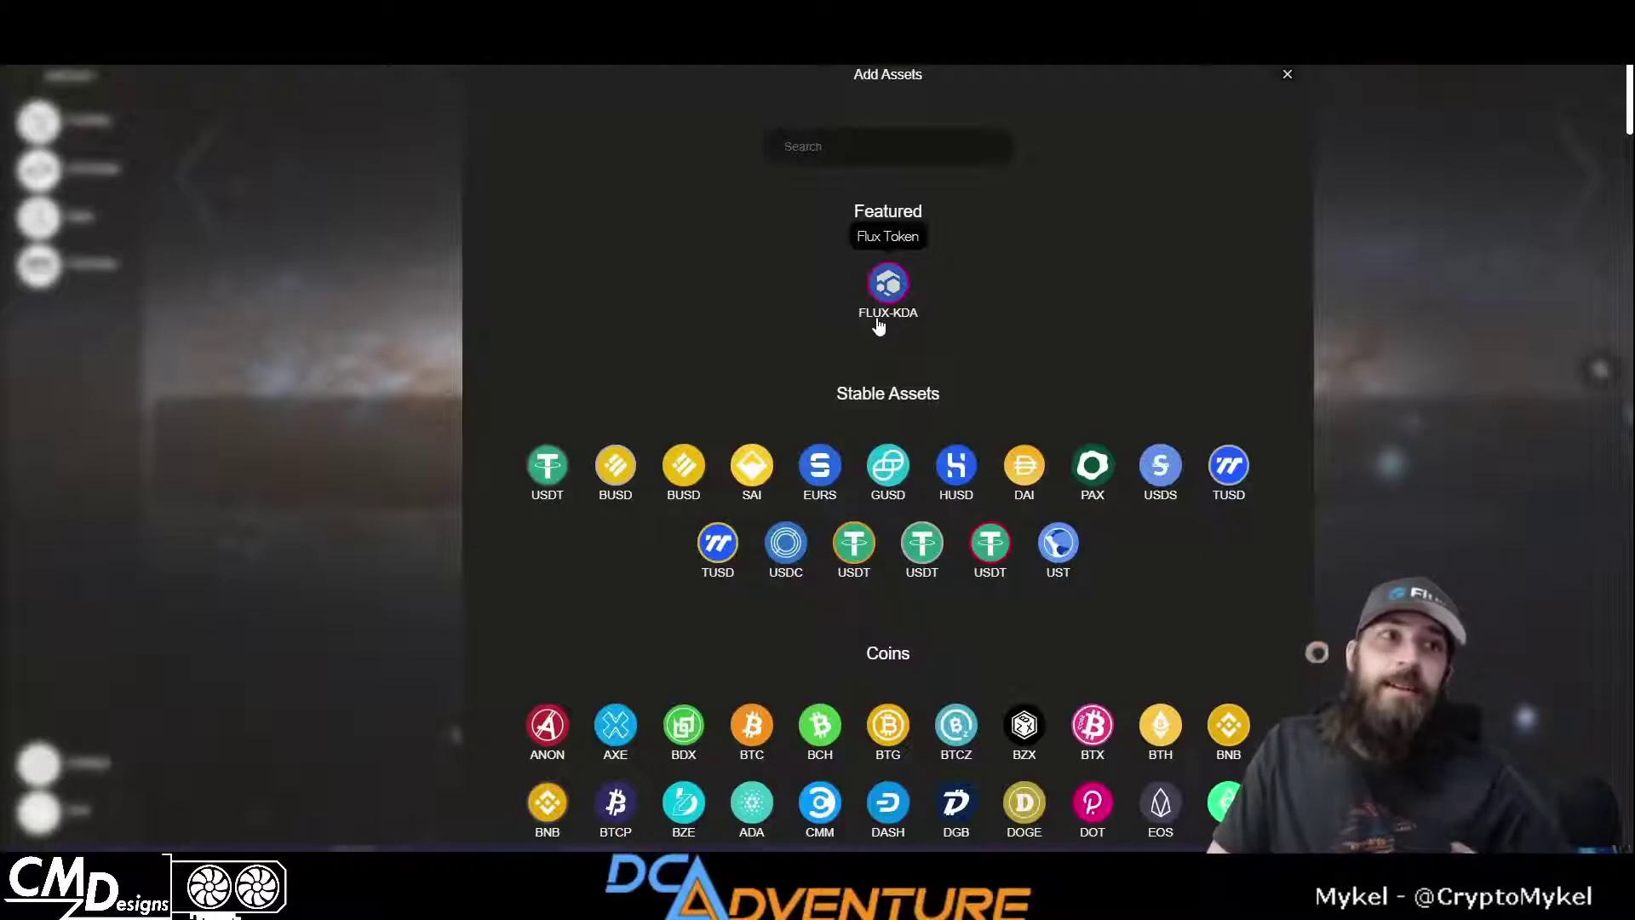
scroll(880, 322, "down", 2)
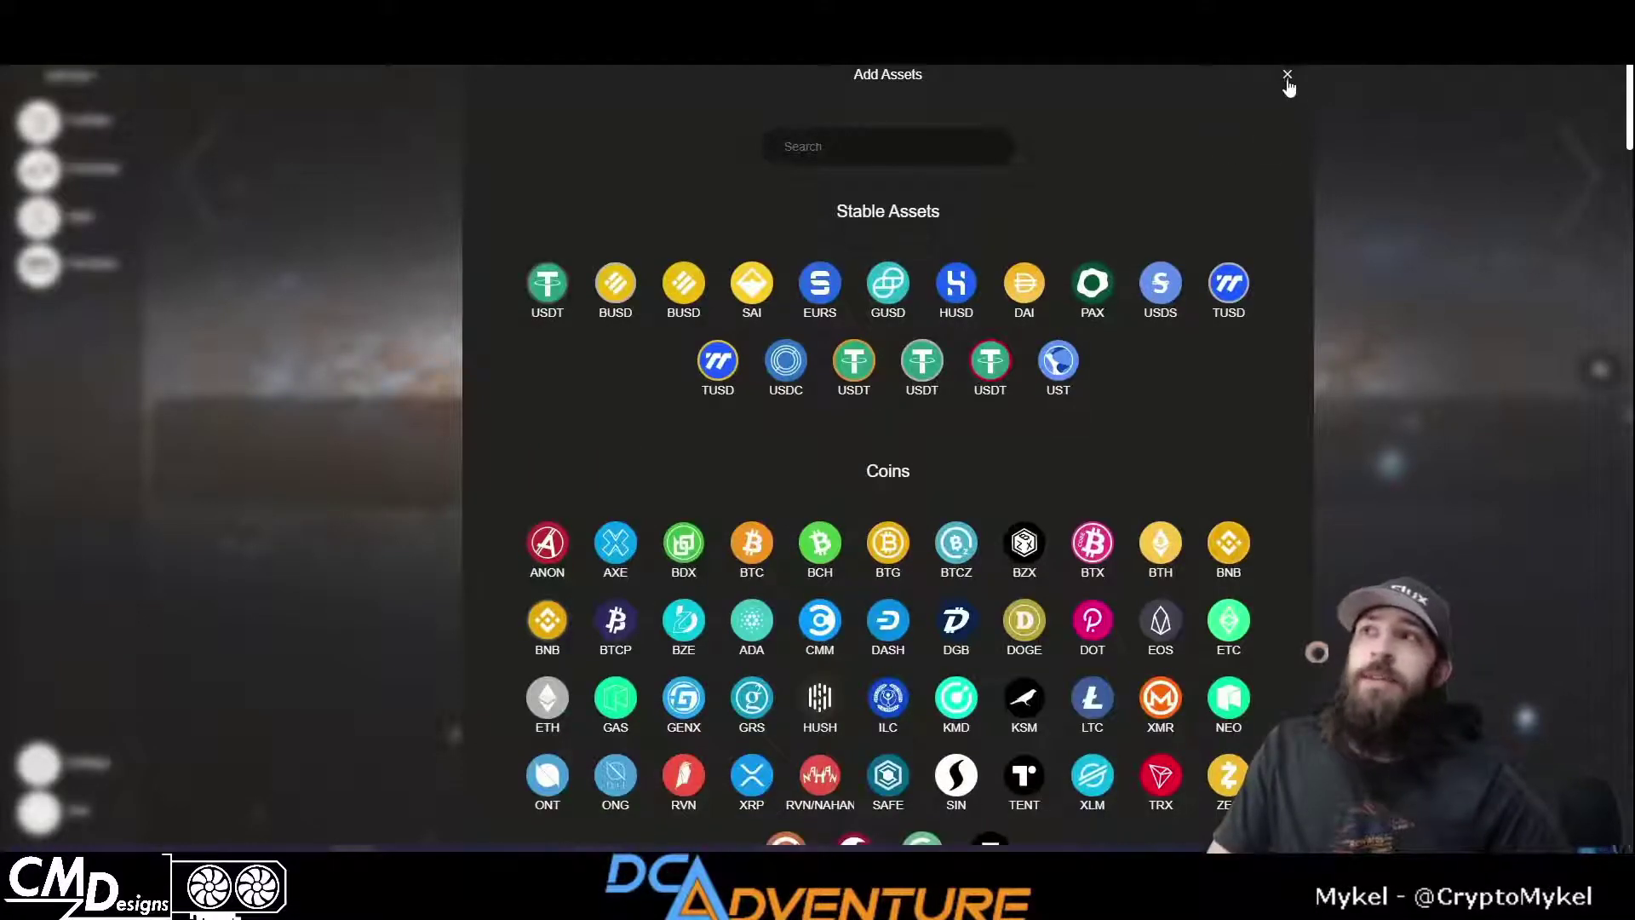
left_click(1325, 136)
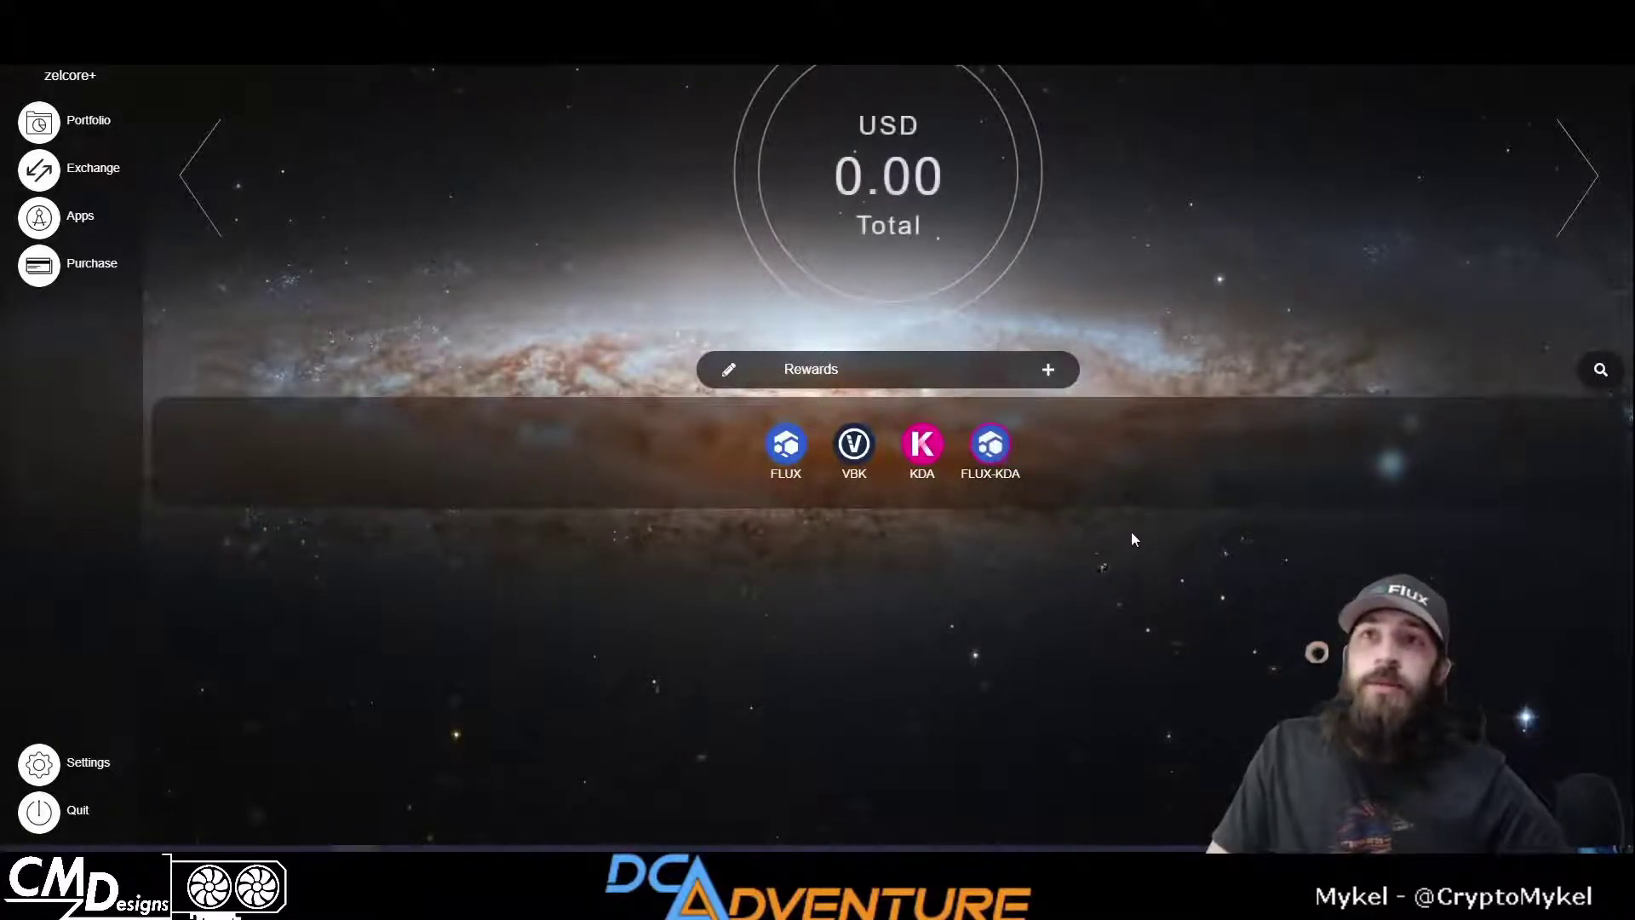
Open the Fusion app and select the Flux on Kadena Chain snapshot for the token claim
left_click(41, 220)
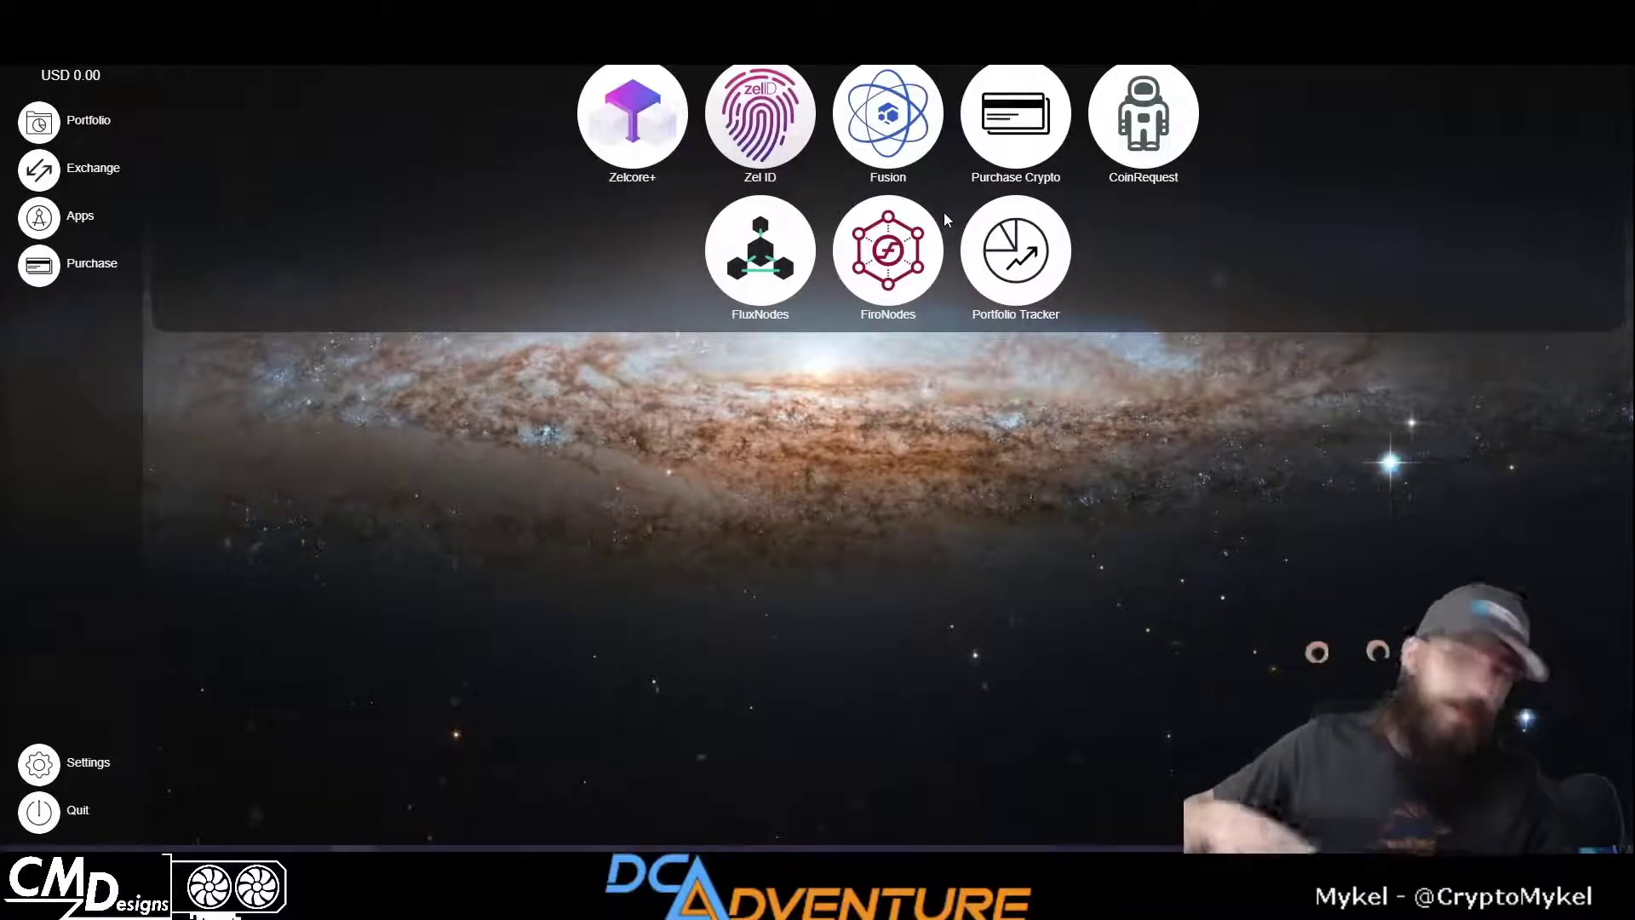
left_click(925, 162)
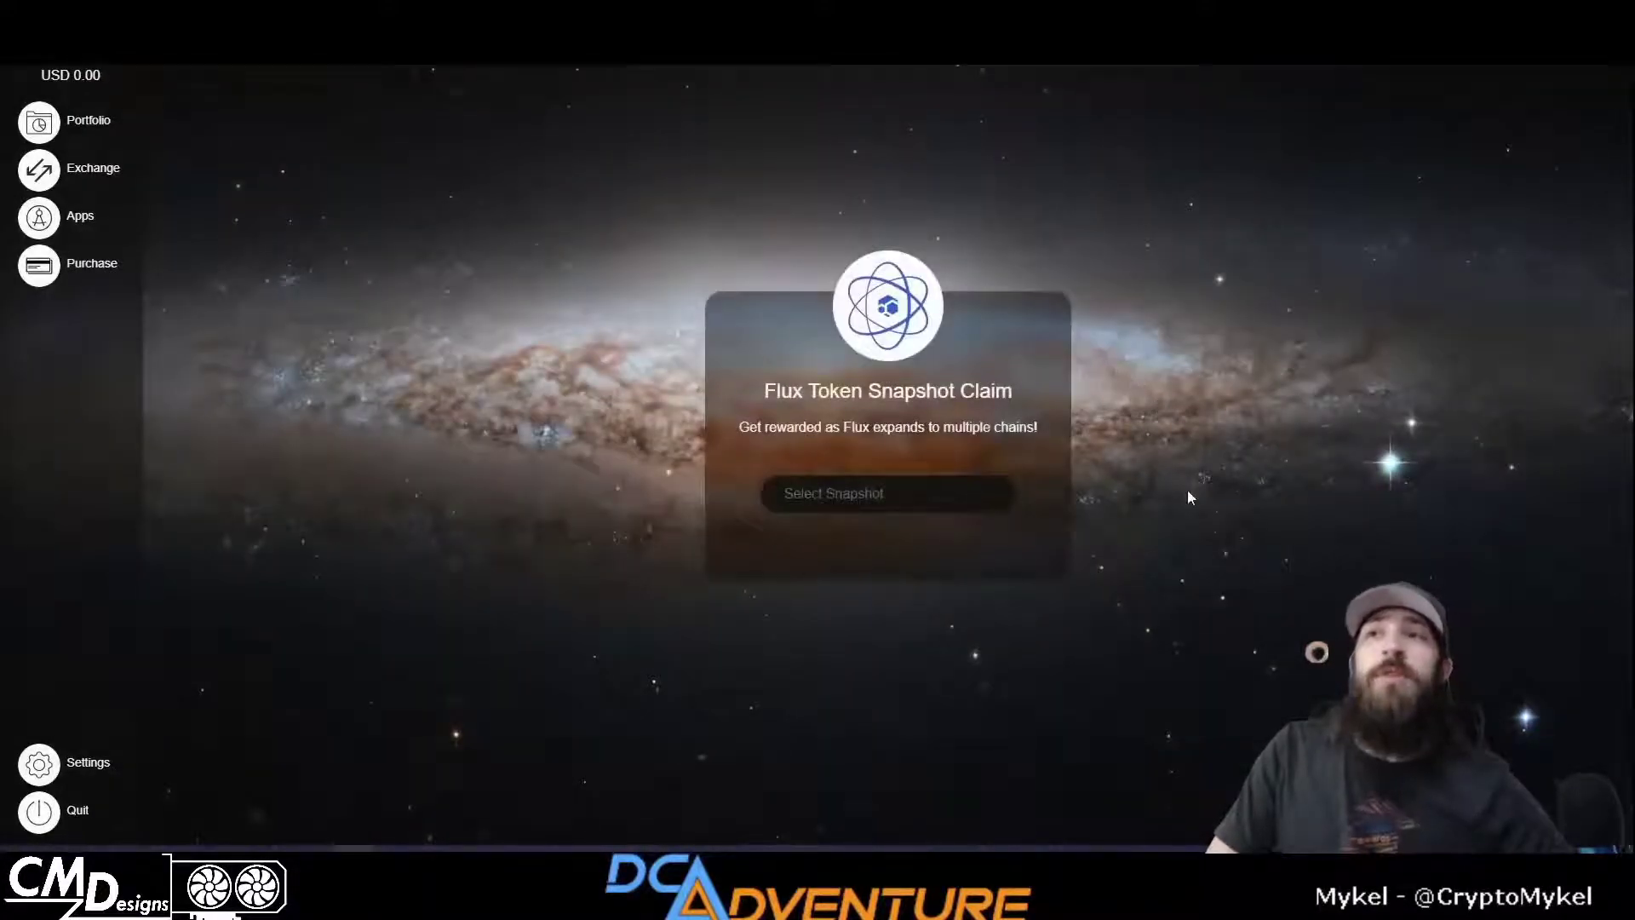
left_click(929, 506)
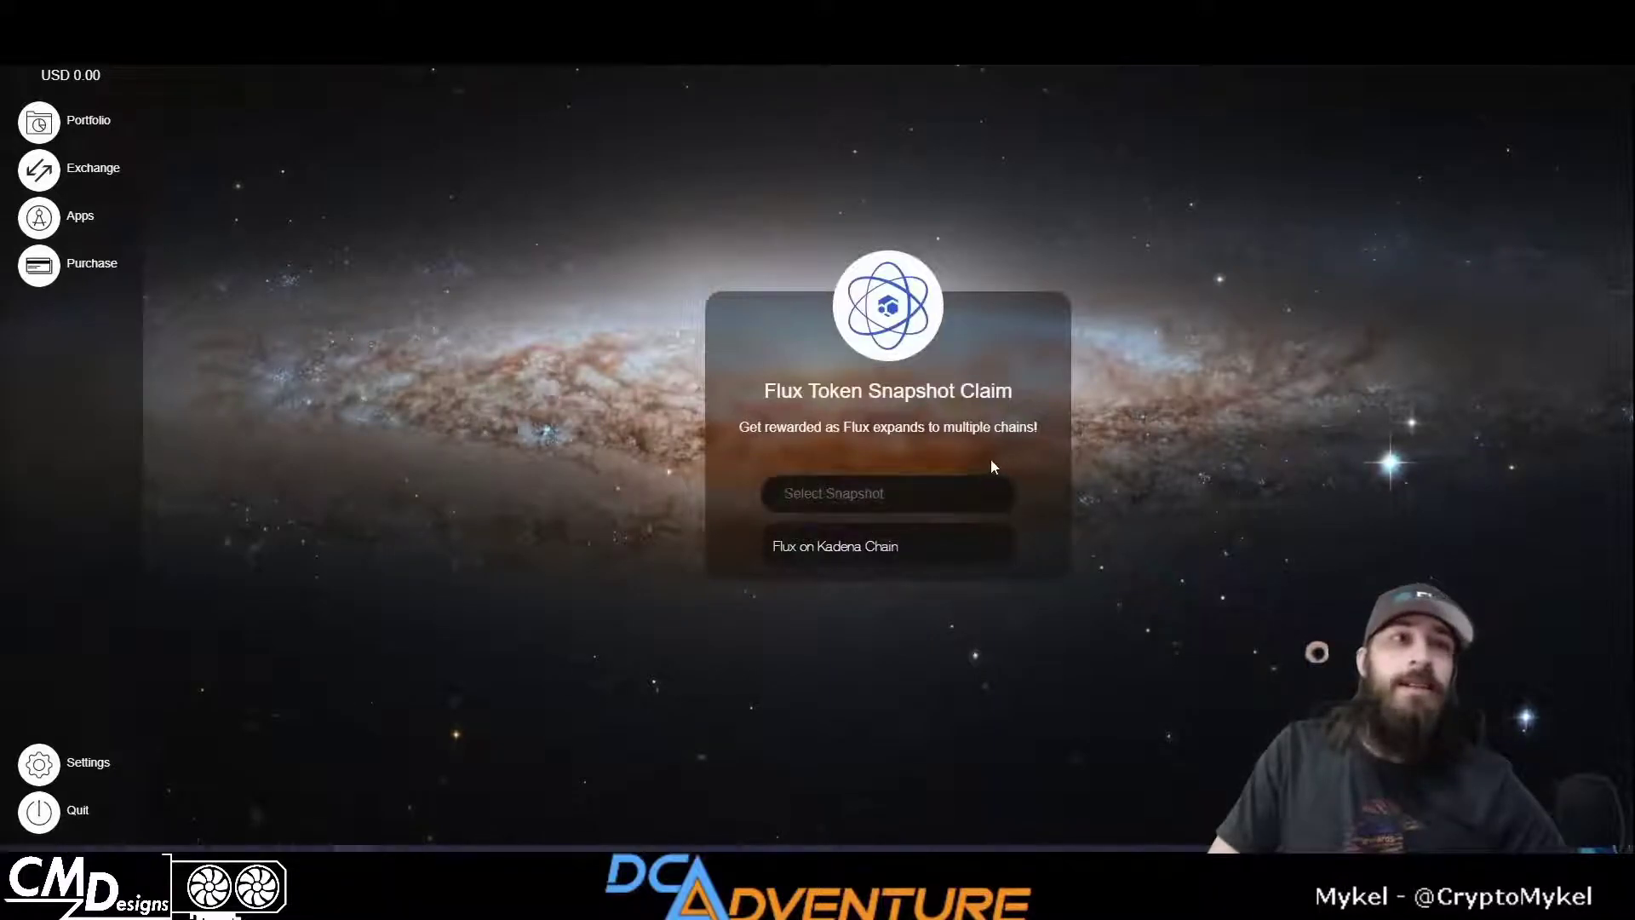
left_click(815, 553)
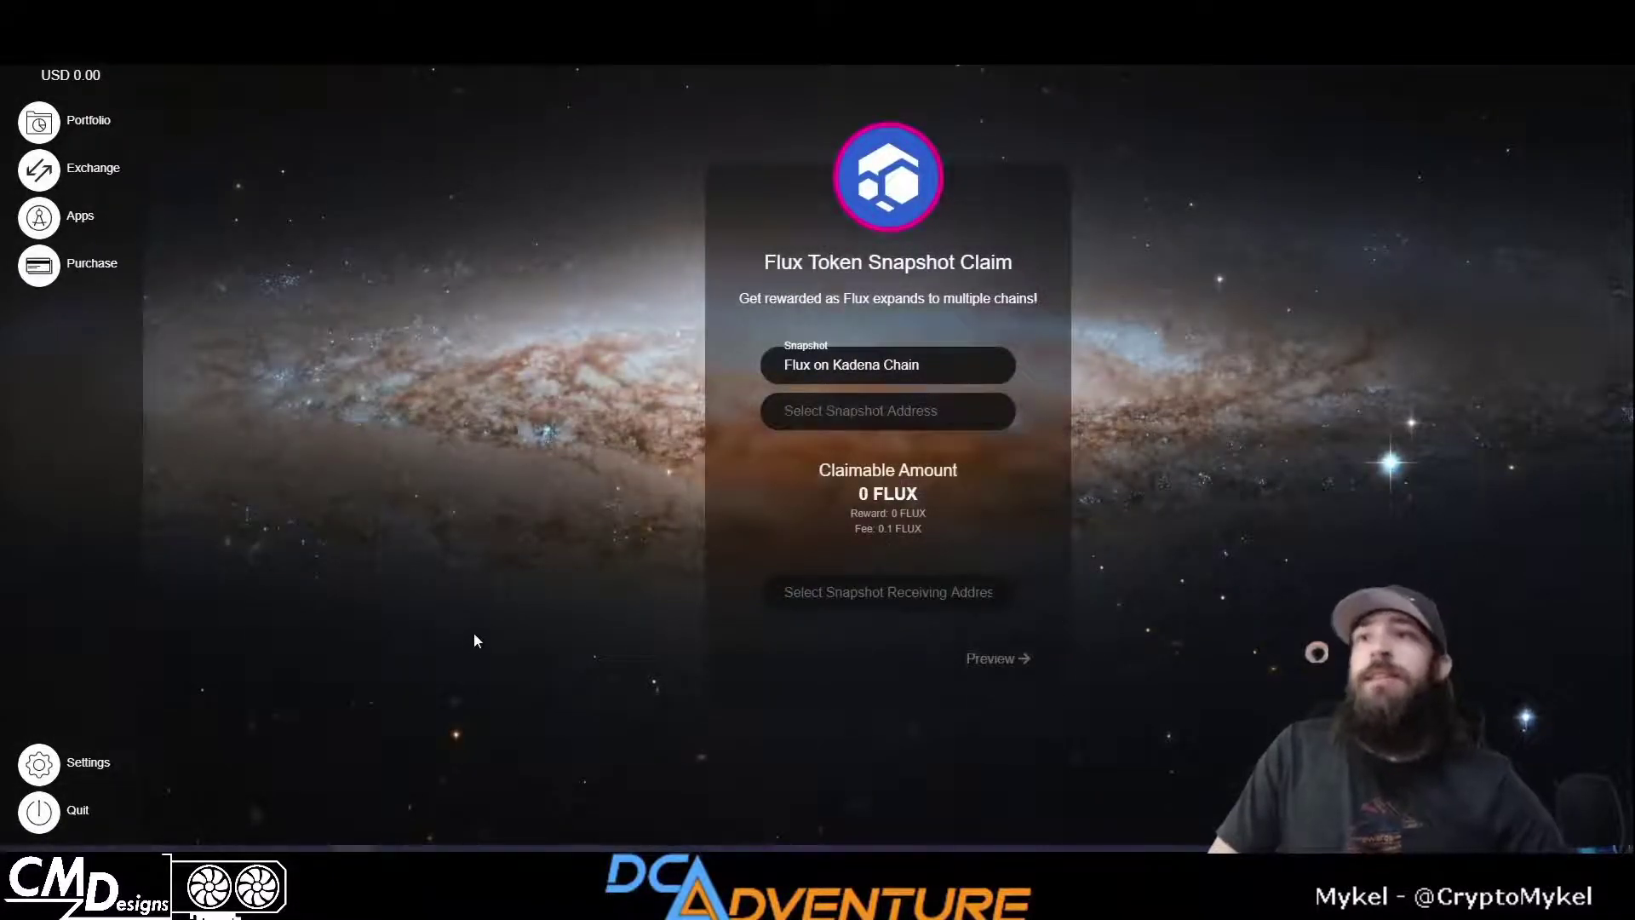
Choose the wallet's own snapshot address and a FLUX-KDA receiving address for the claim
left_click(811, 430)
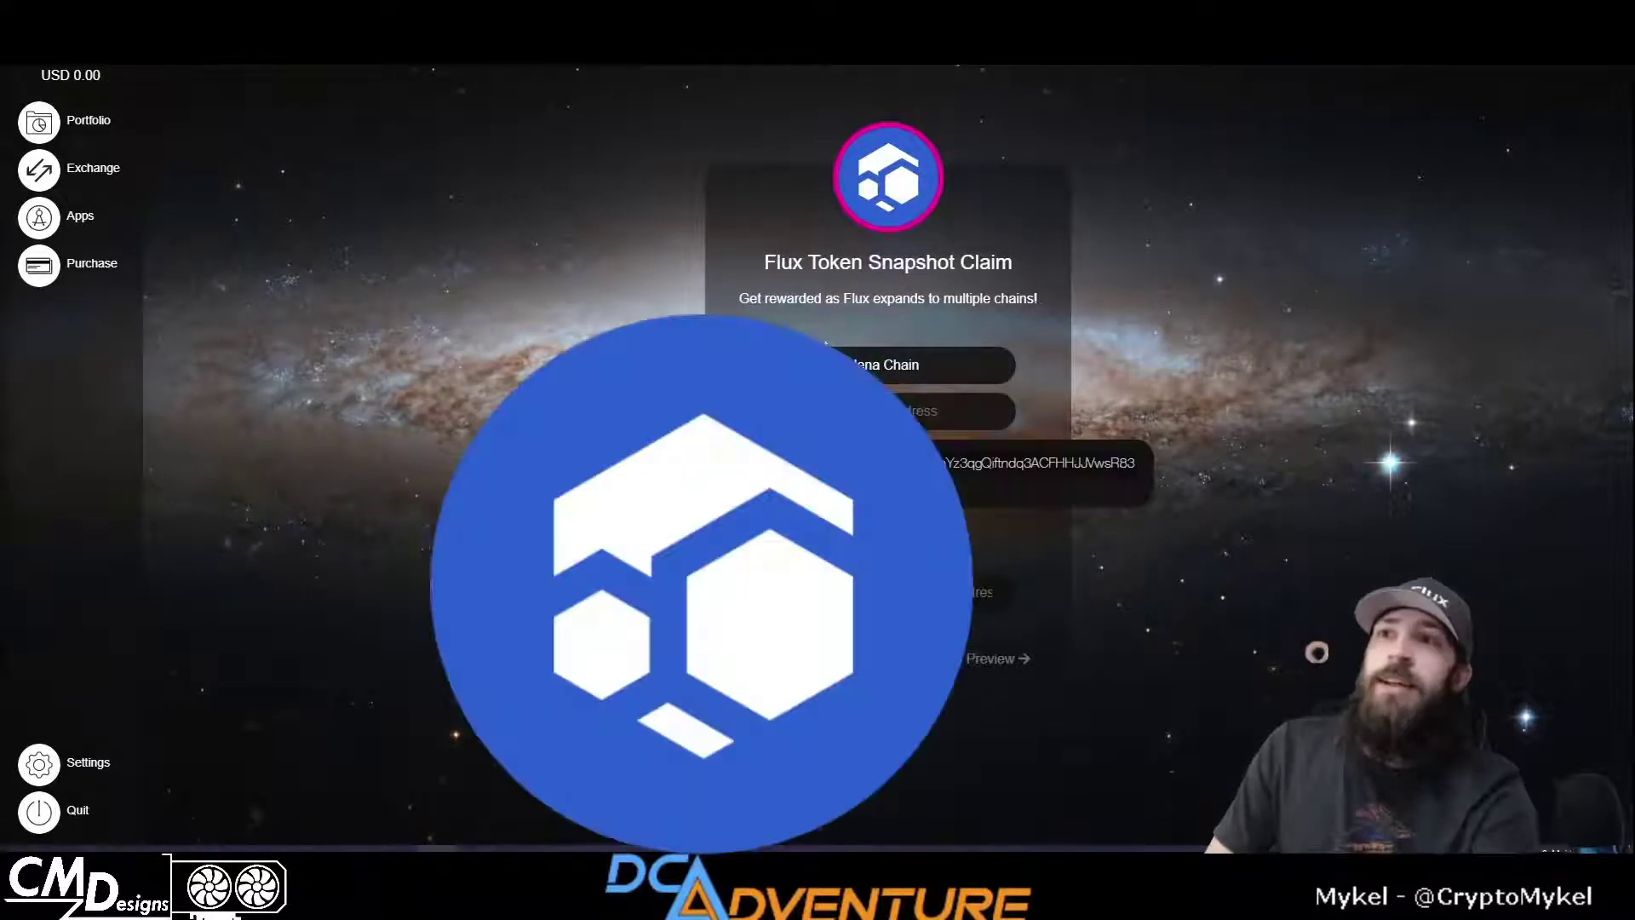
left_click(852, 483)
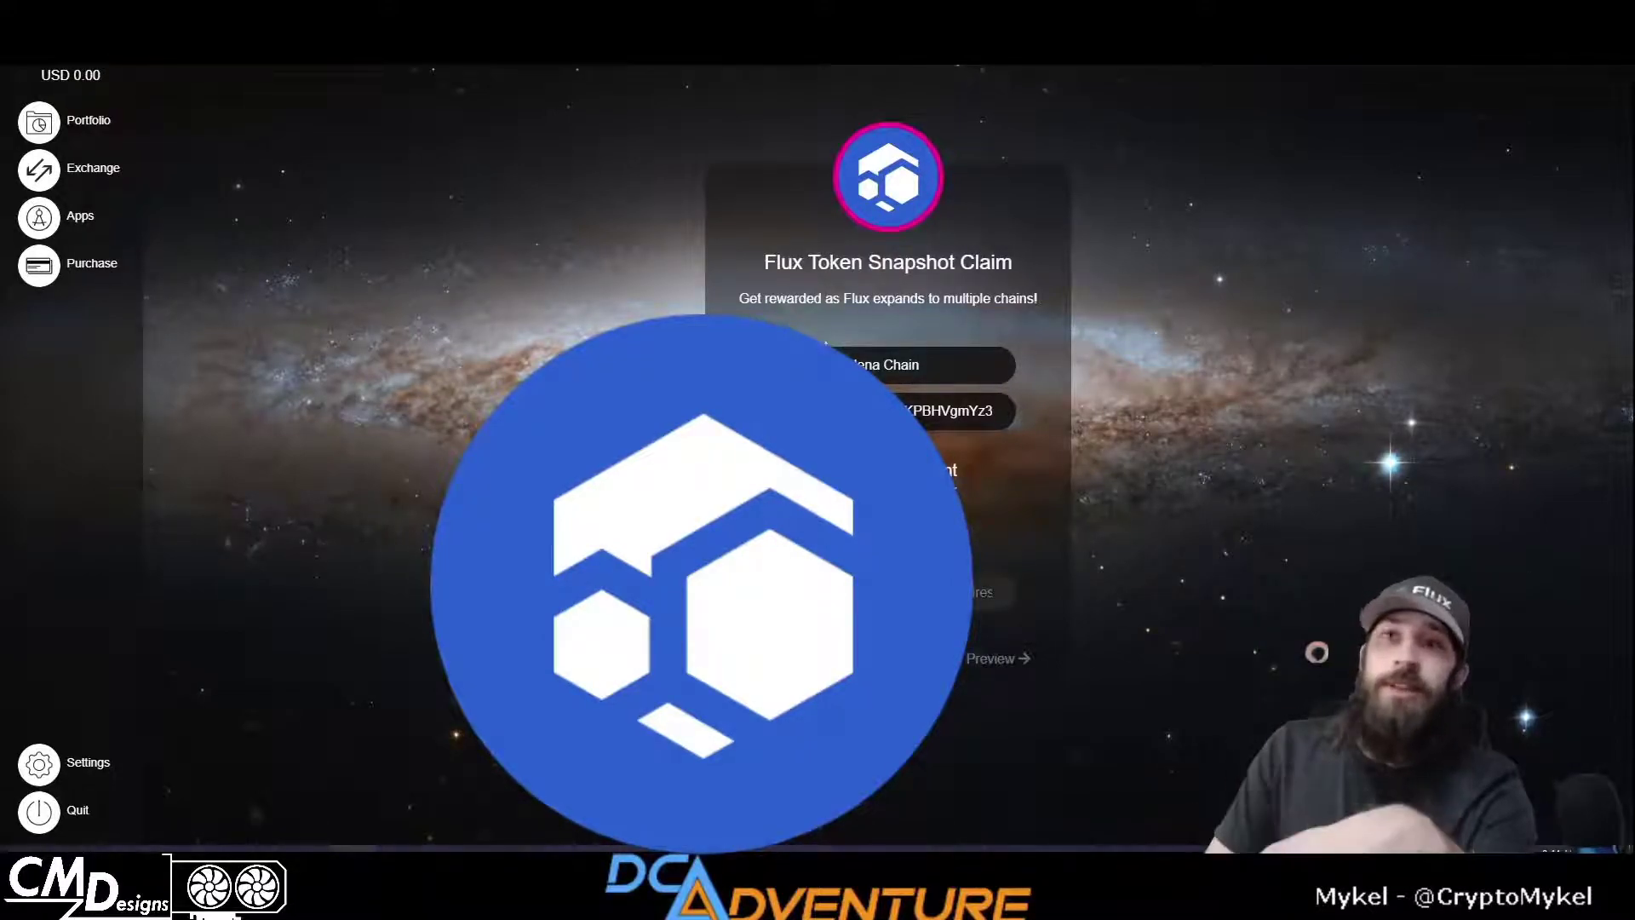
left_click(886, 470)
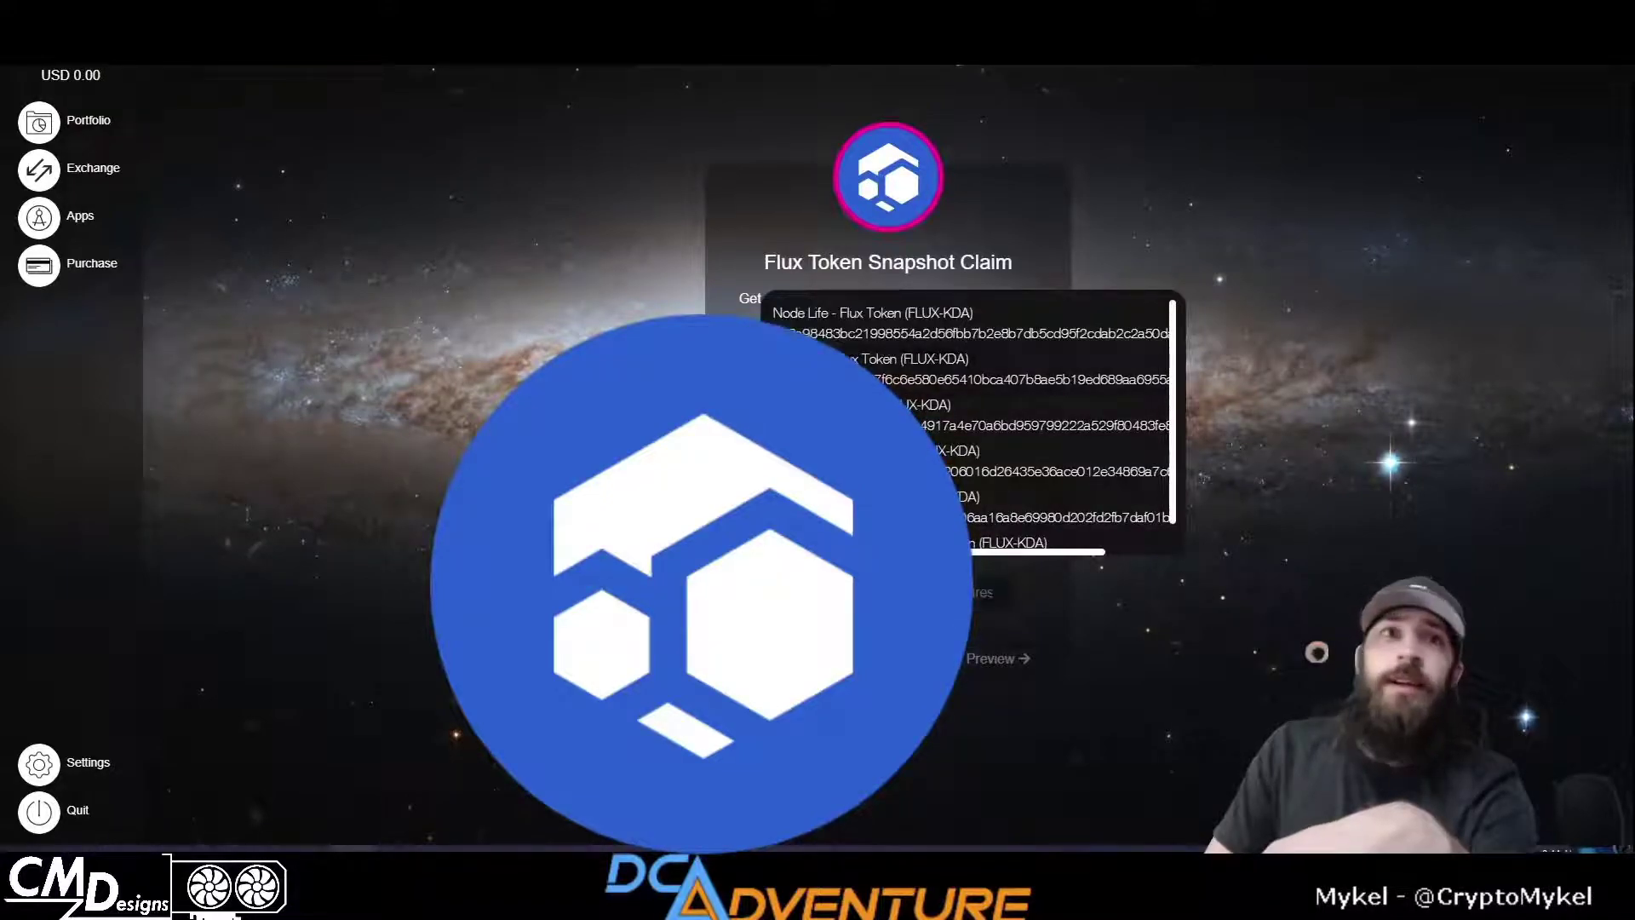
left_click(894, 465)
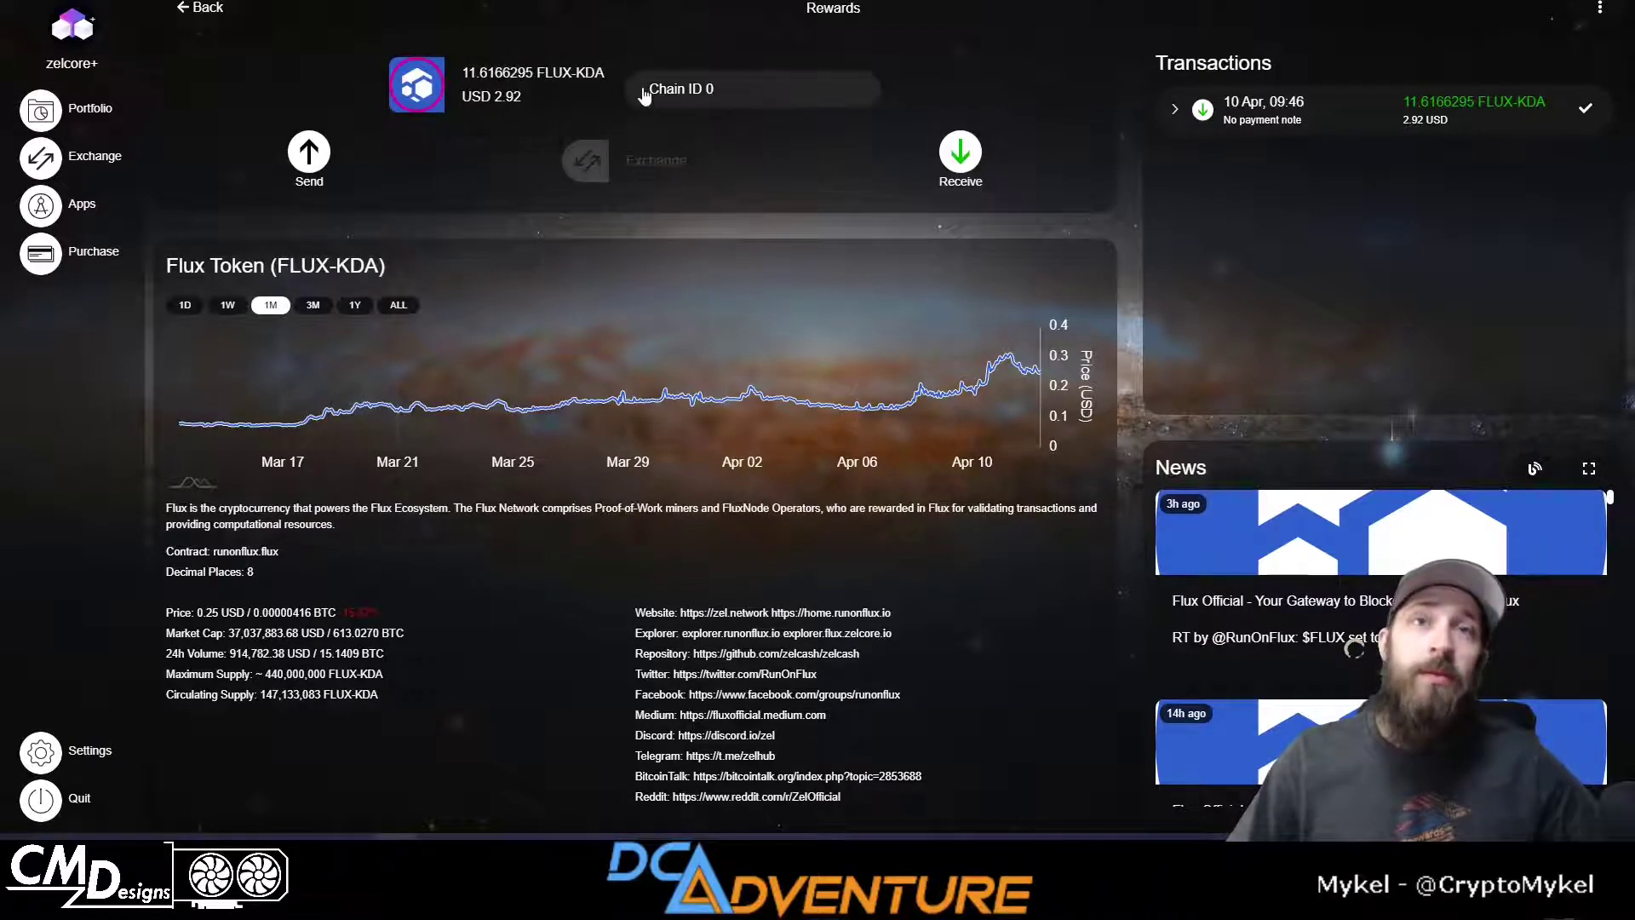
Leave the FLUX-KDA details and start another Fusion claim for the Flux on Kadena Chain snapshot
left_click(198, 9)
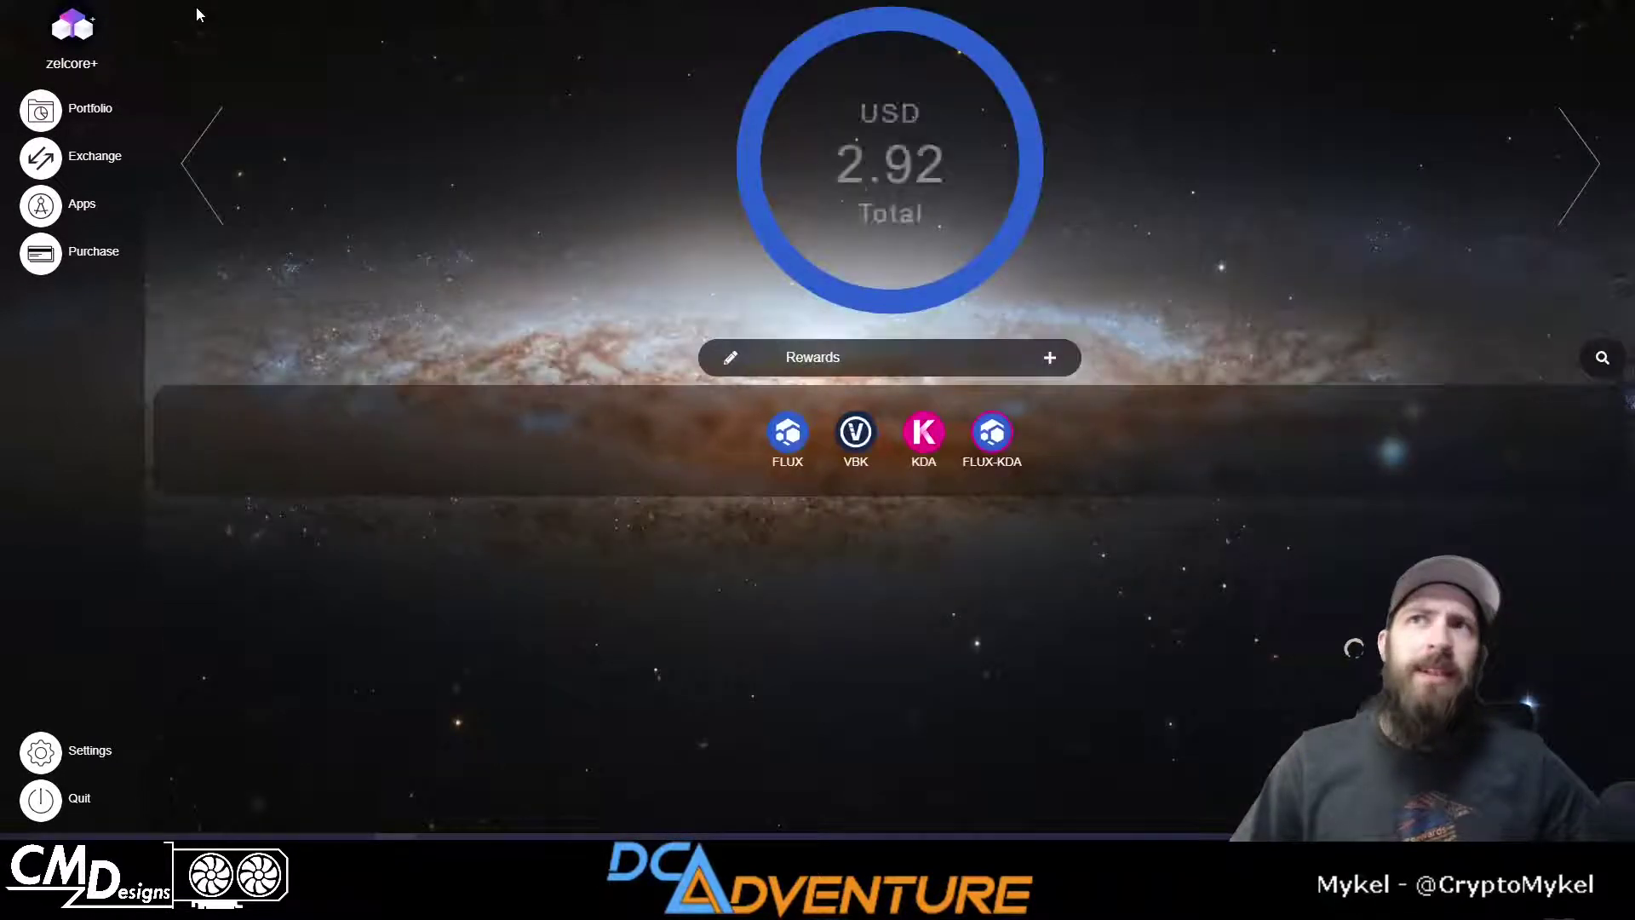
left_click(209, 198)
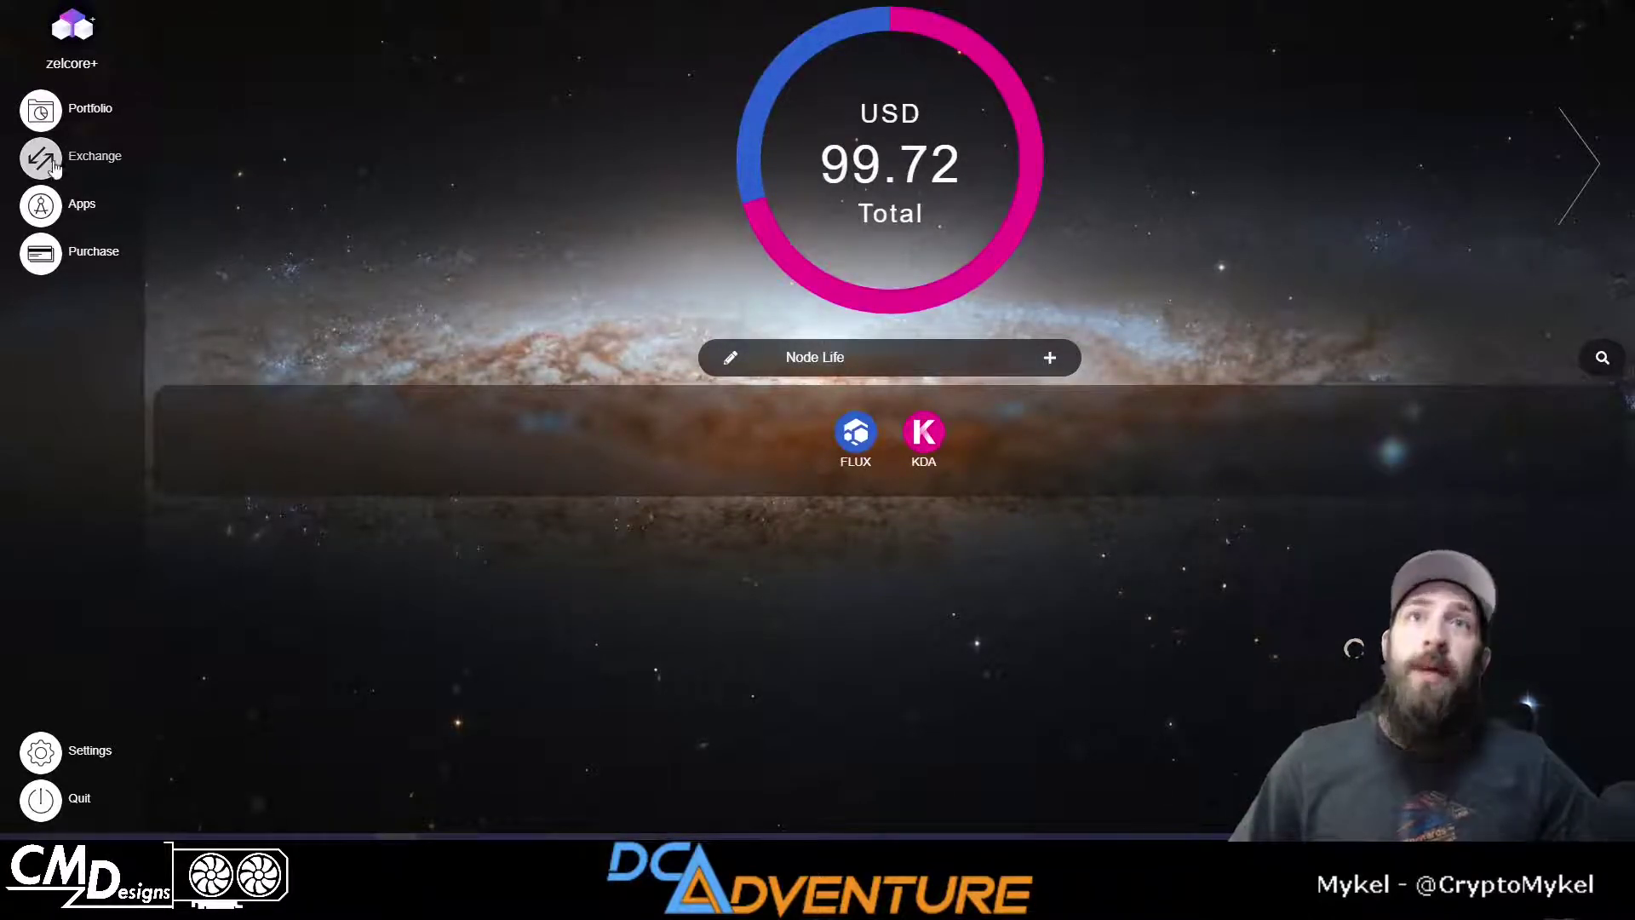
left_click(33, 201)
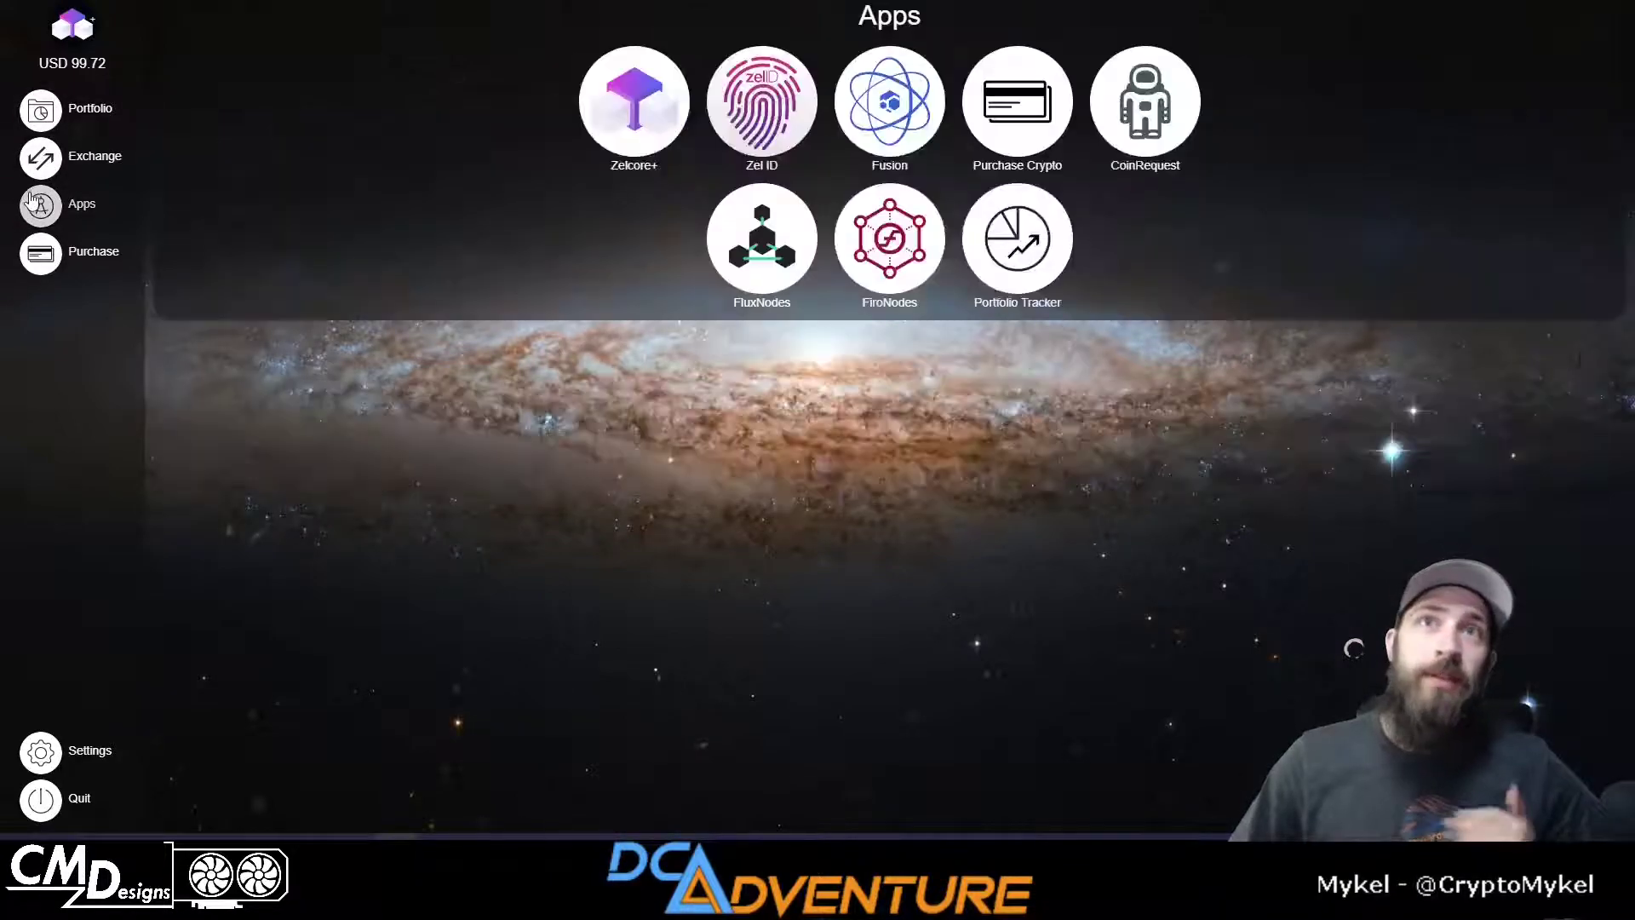
left_click(898, 120)
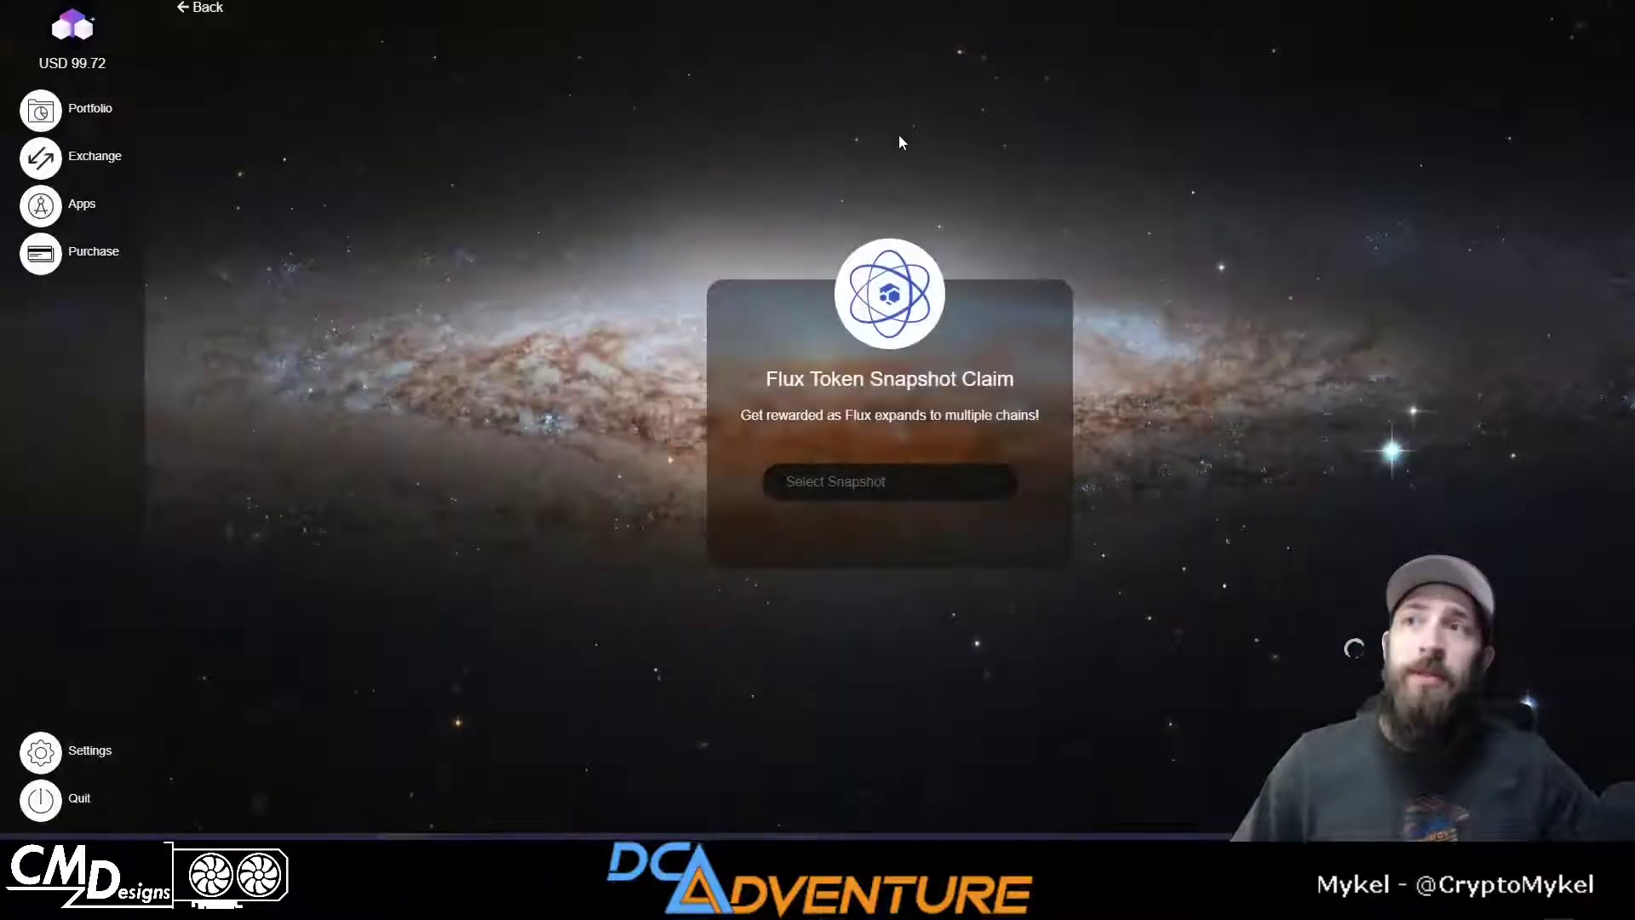
left_click(888, 492)
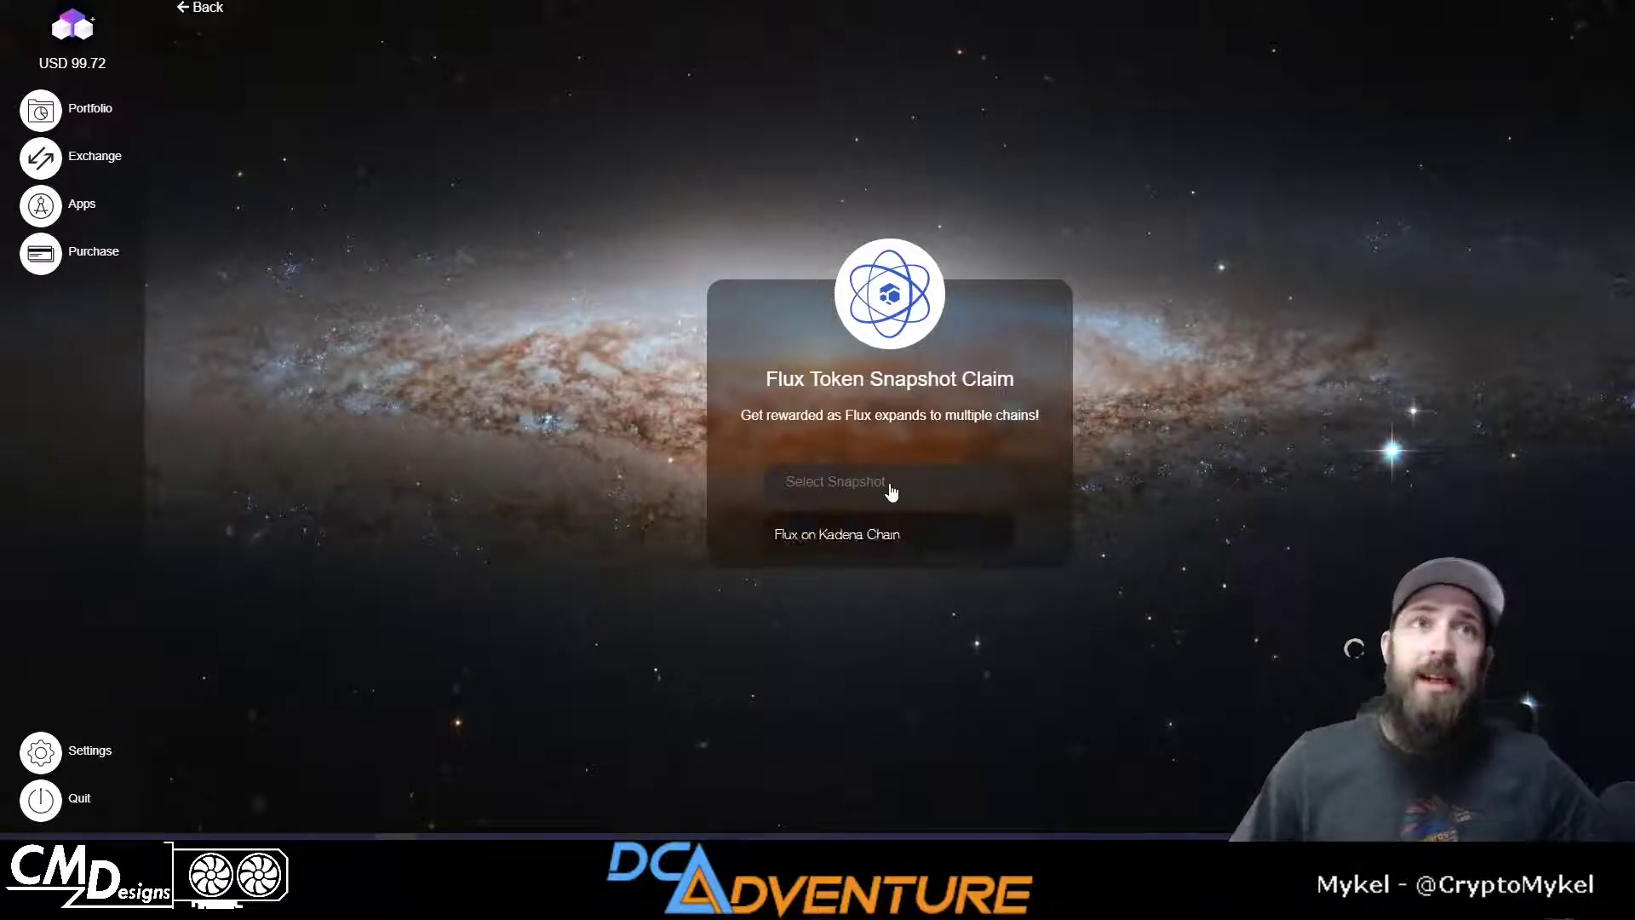
left_click(880, 542)
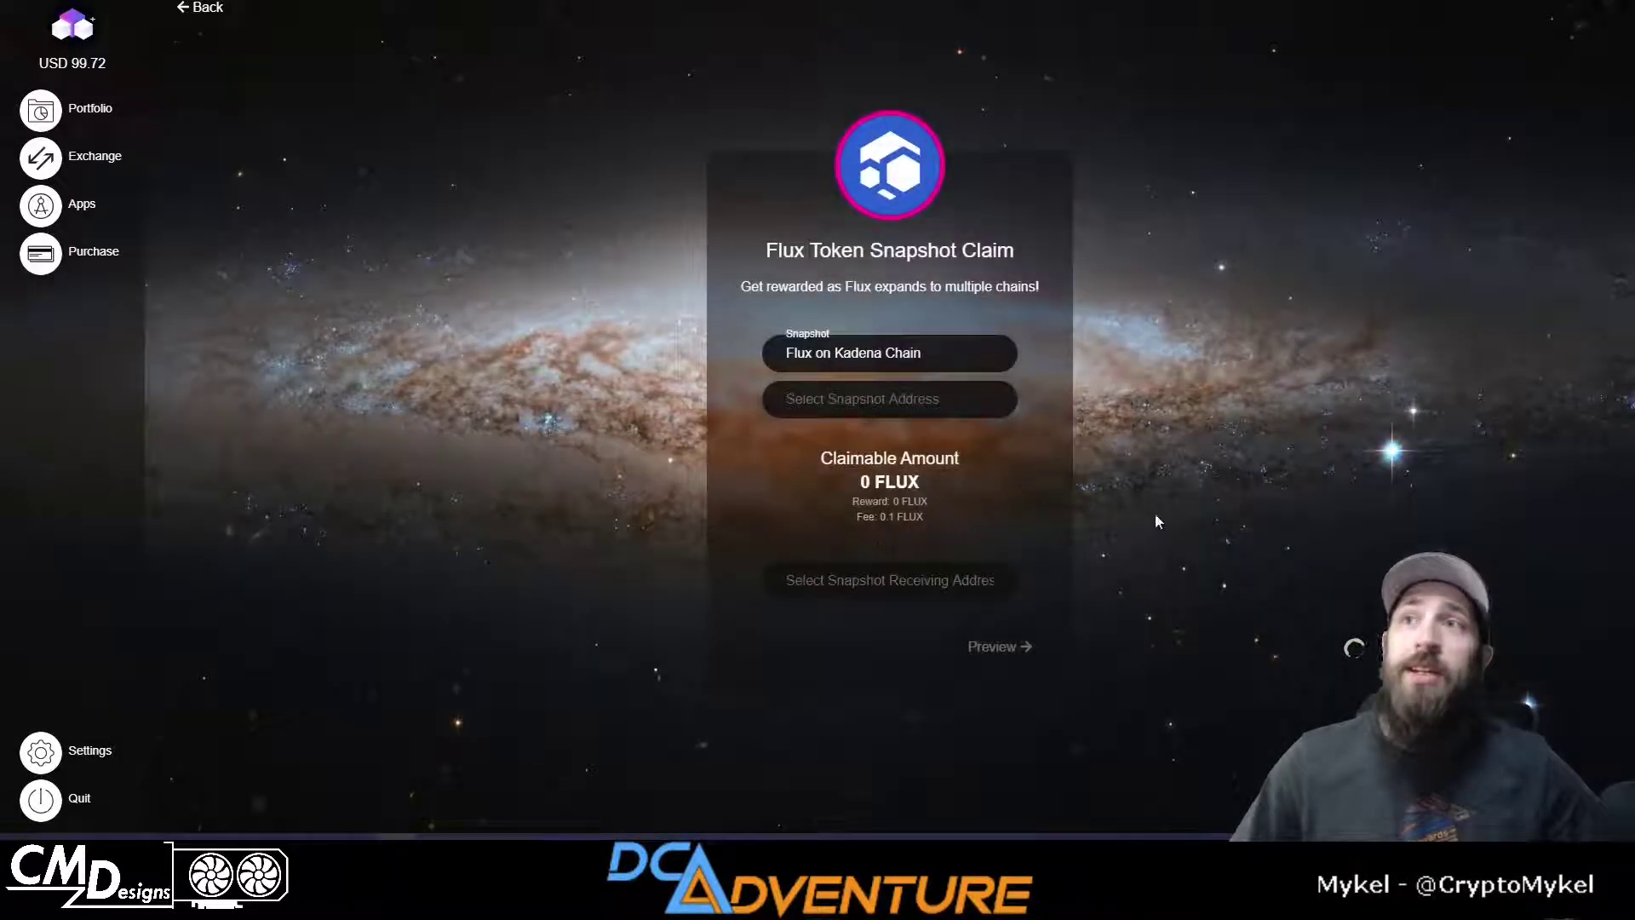
Review the available options for the snapshot address and the FLUX-KDA receiving address
left_click(957, 405)
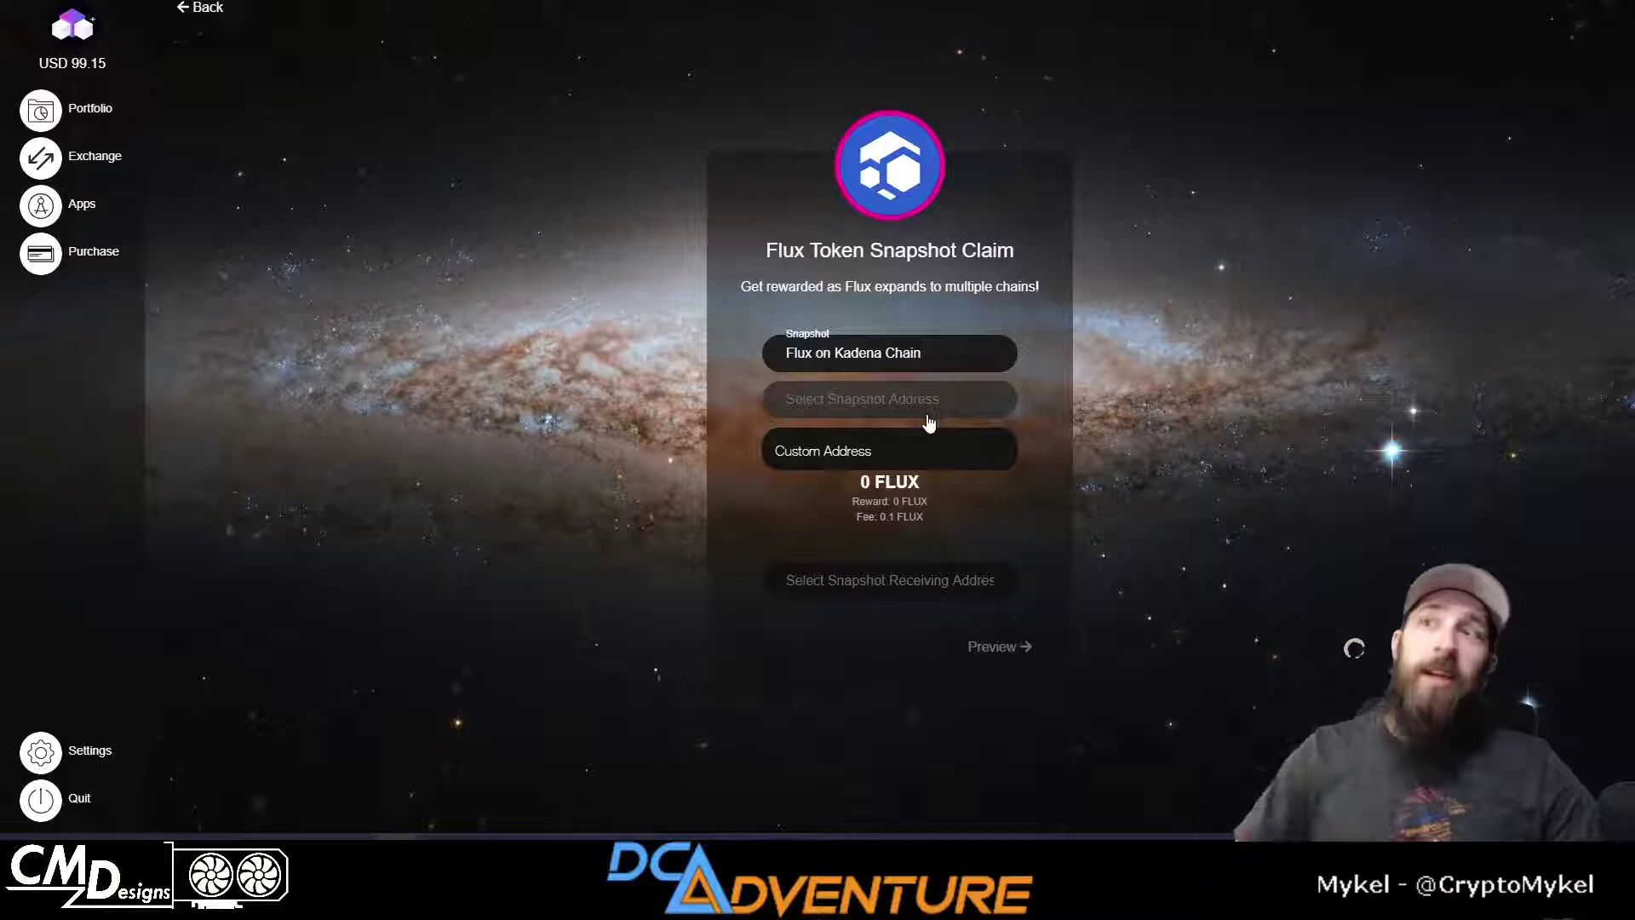
left_click(909, 588)
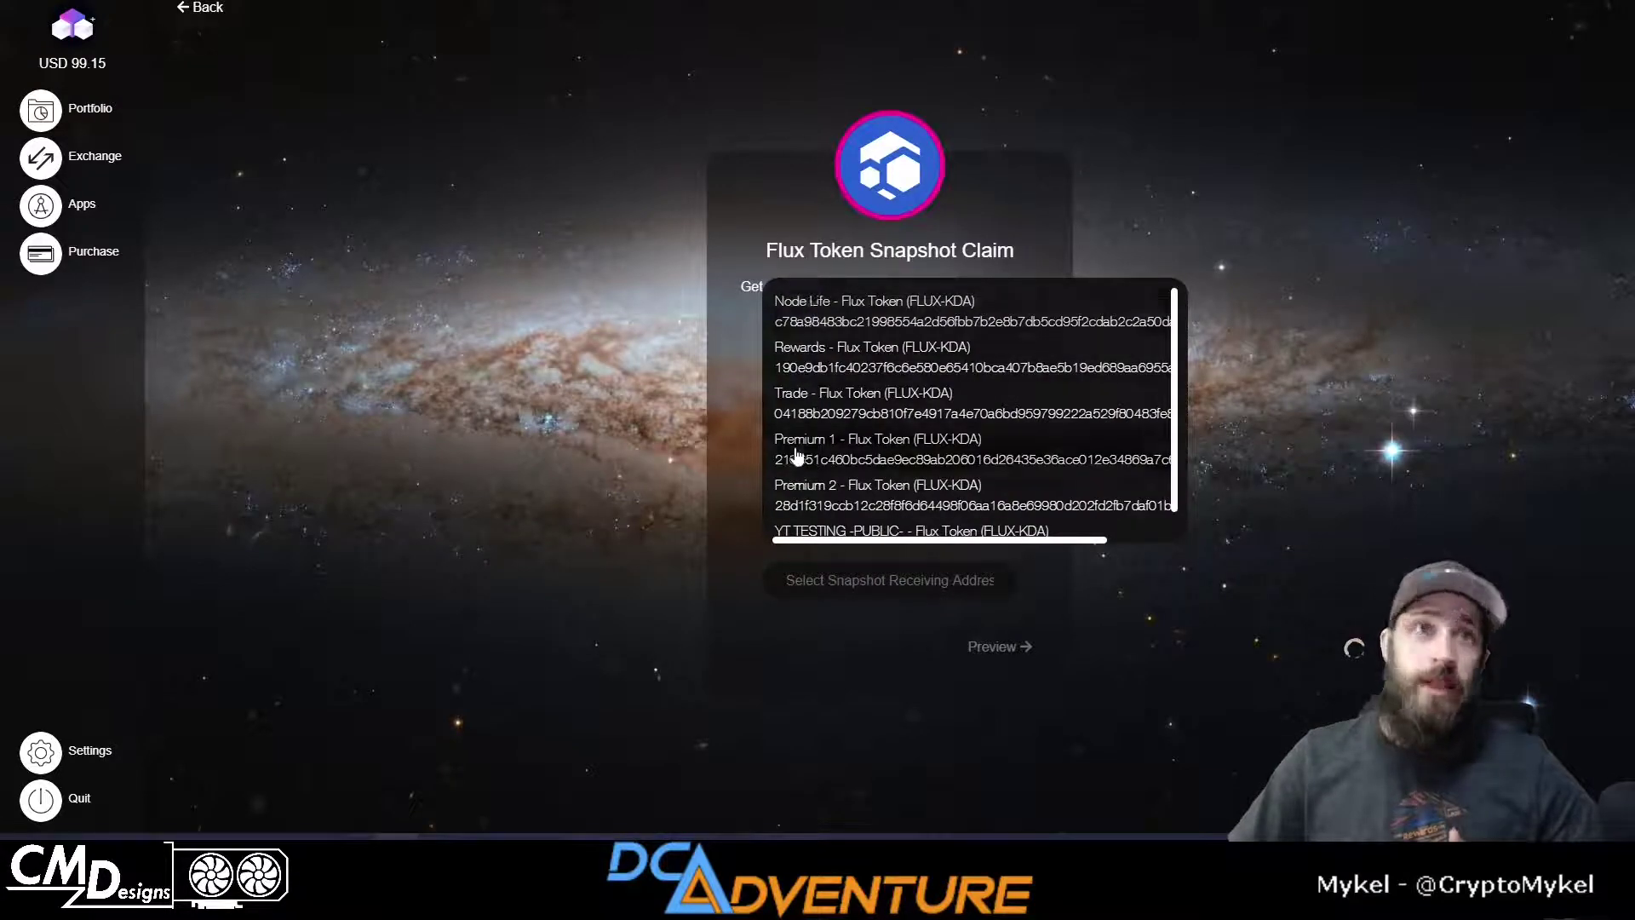
scroll(824, 388, "down", 1)
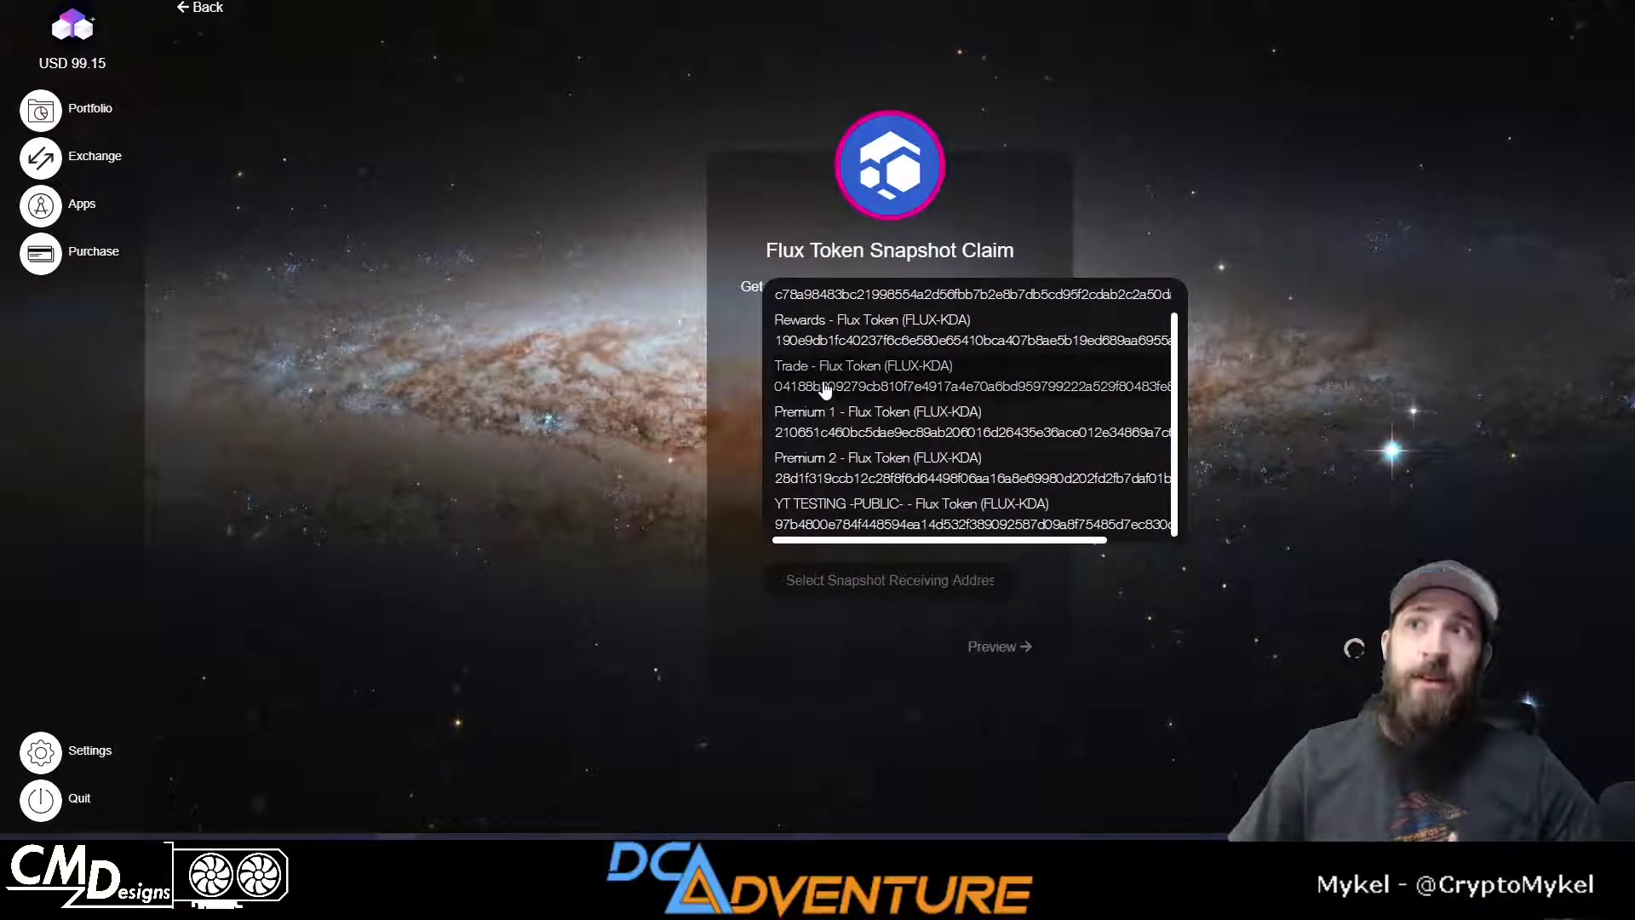
scroll(824, 387, "up", 1)
left_click(809, 697)
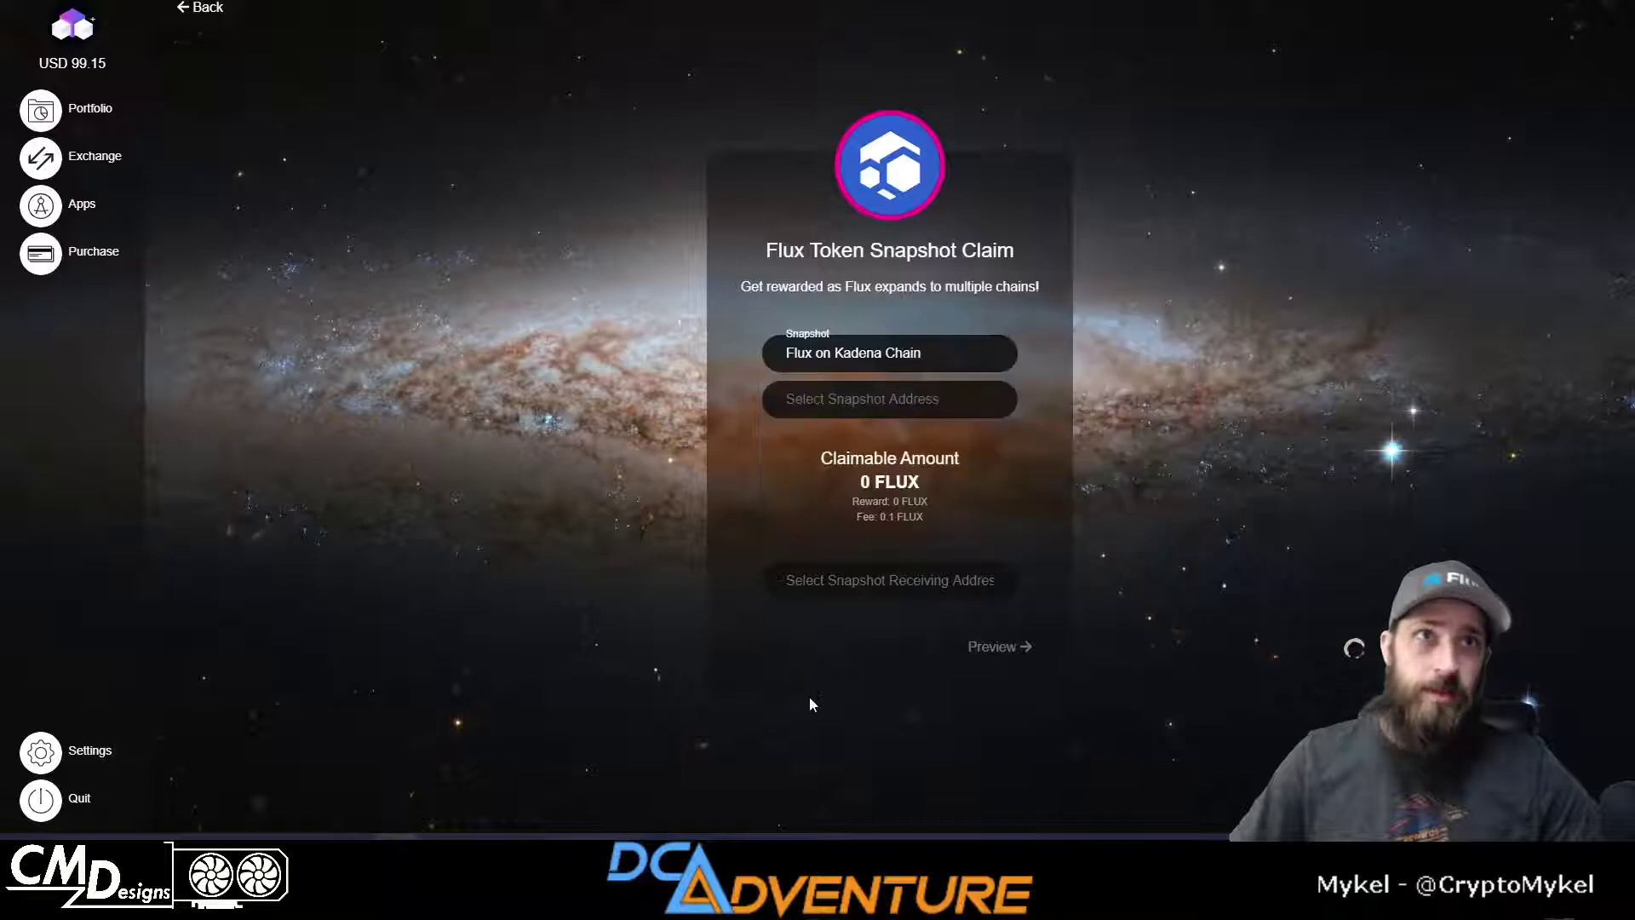
Set the snapshot address to Custom Address, then paste the specified snapshot address and its private key
left_click(900, 402)
left_click(824, 453)
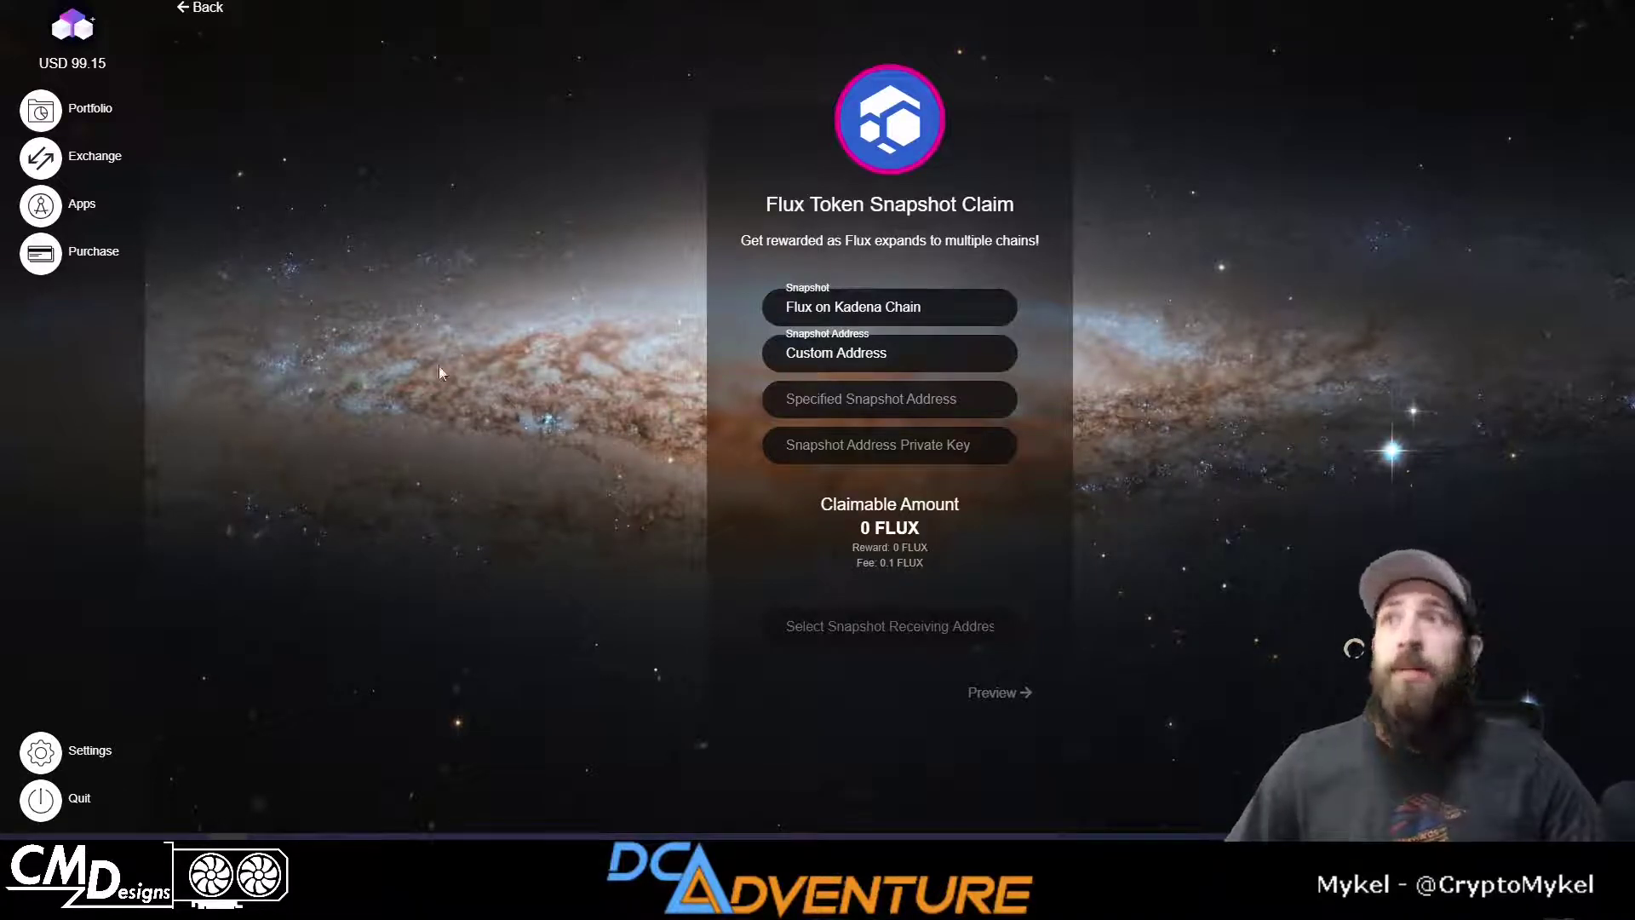
left_click(852, 406)
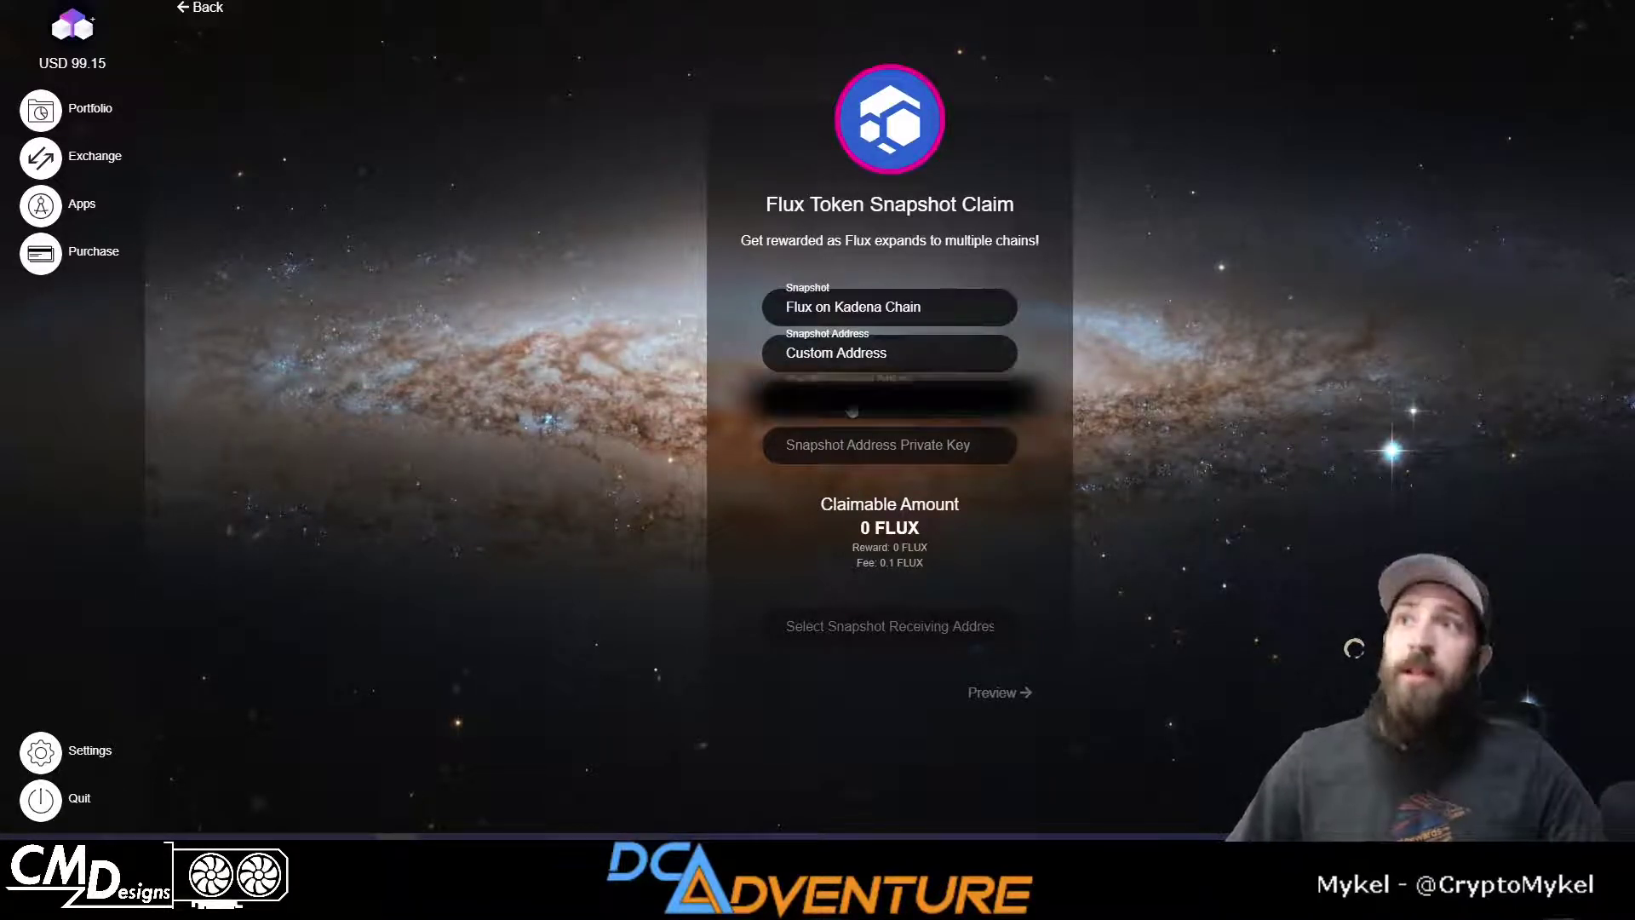
key("ctrl+v")
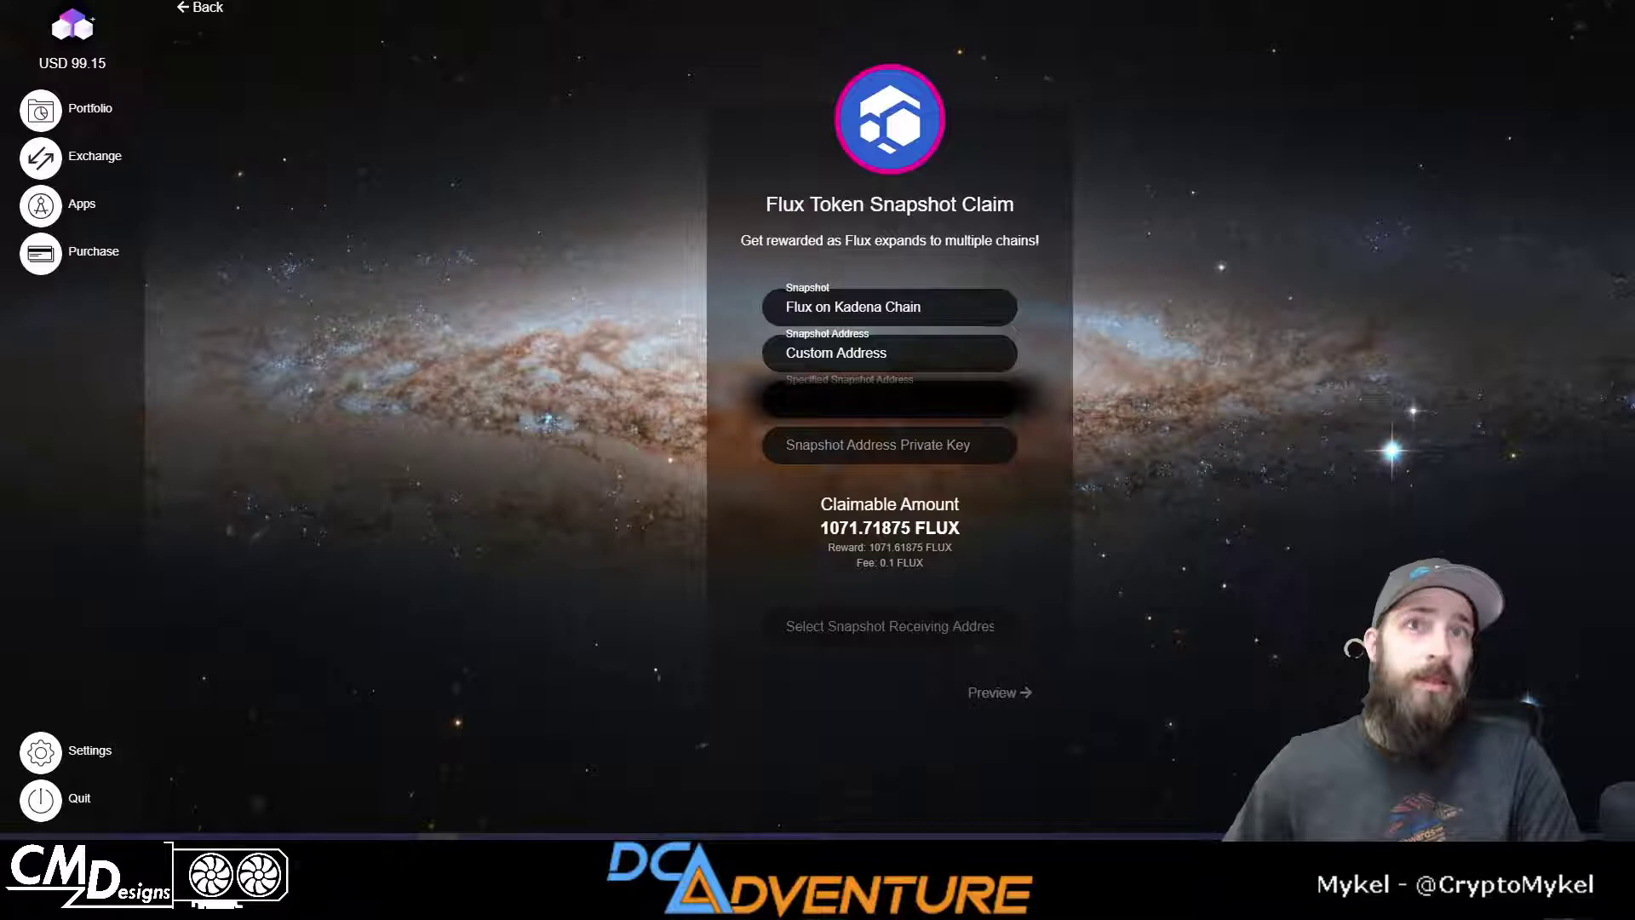
left_click(944, 461)
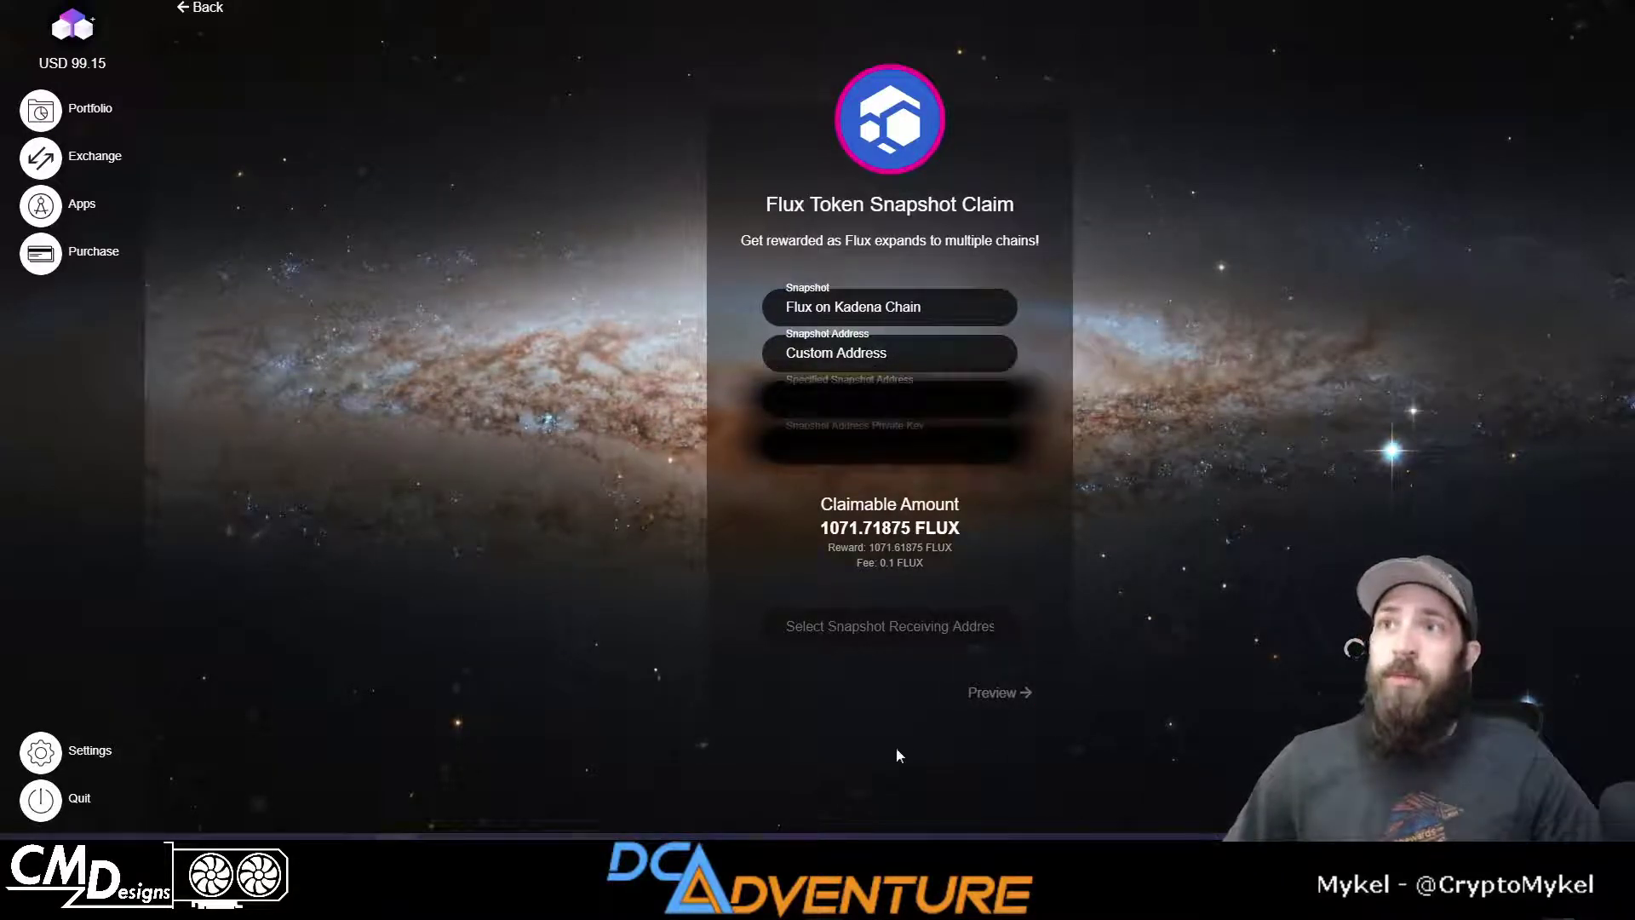
Select the Rewards portfolio's Flux Token (FLUX-KDA) address as the snapshot receiving address
mouse_move(862, 564)
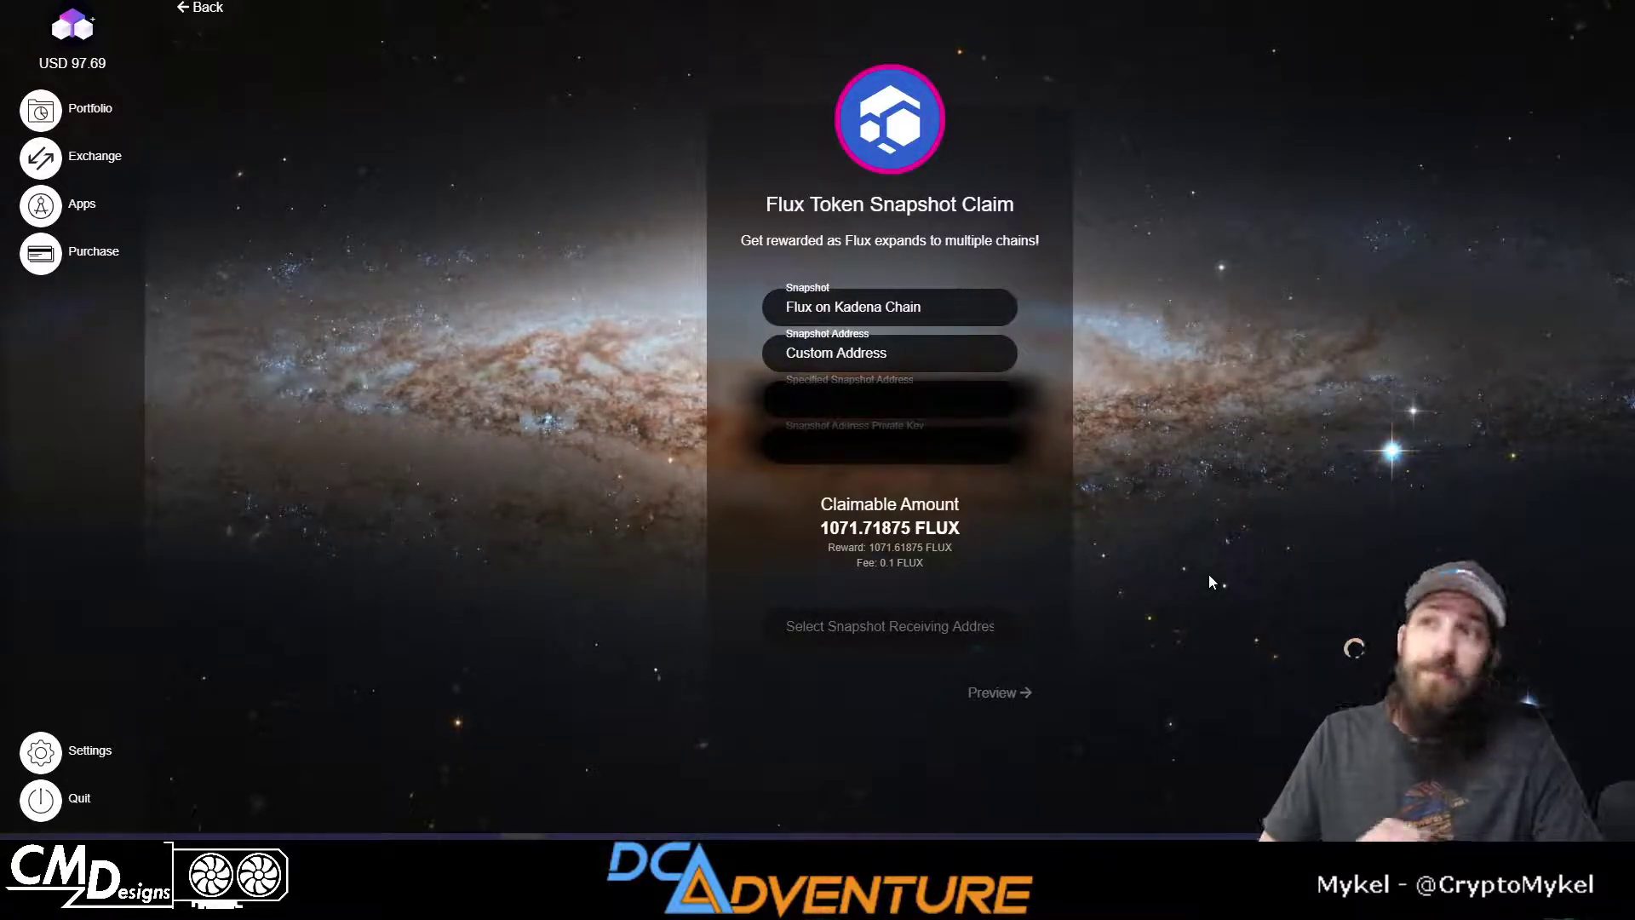
left_click(899, 635)
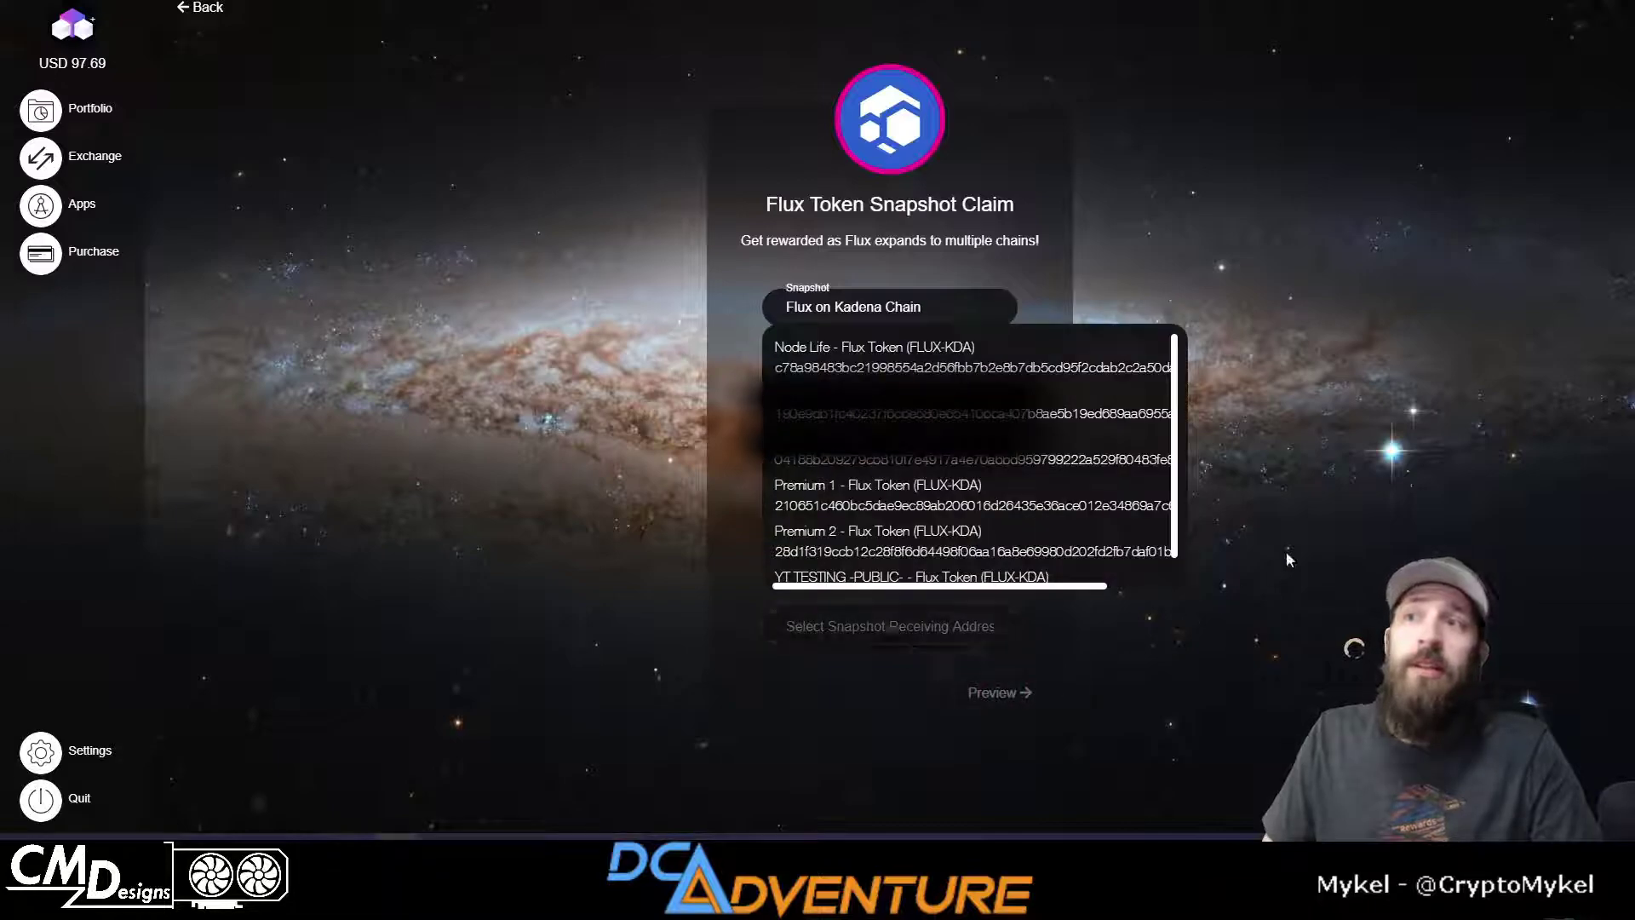
left_click(910, 415)
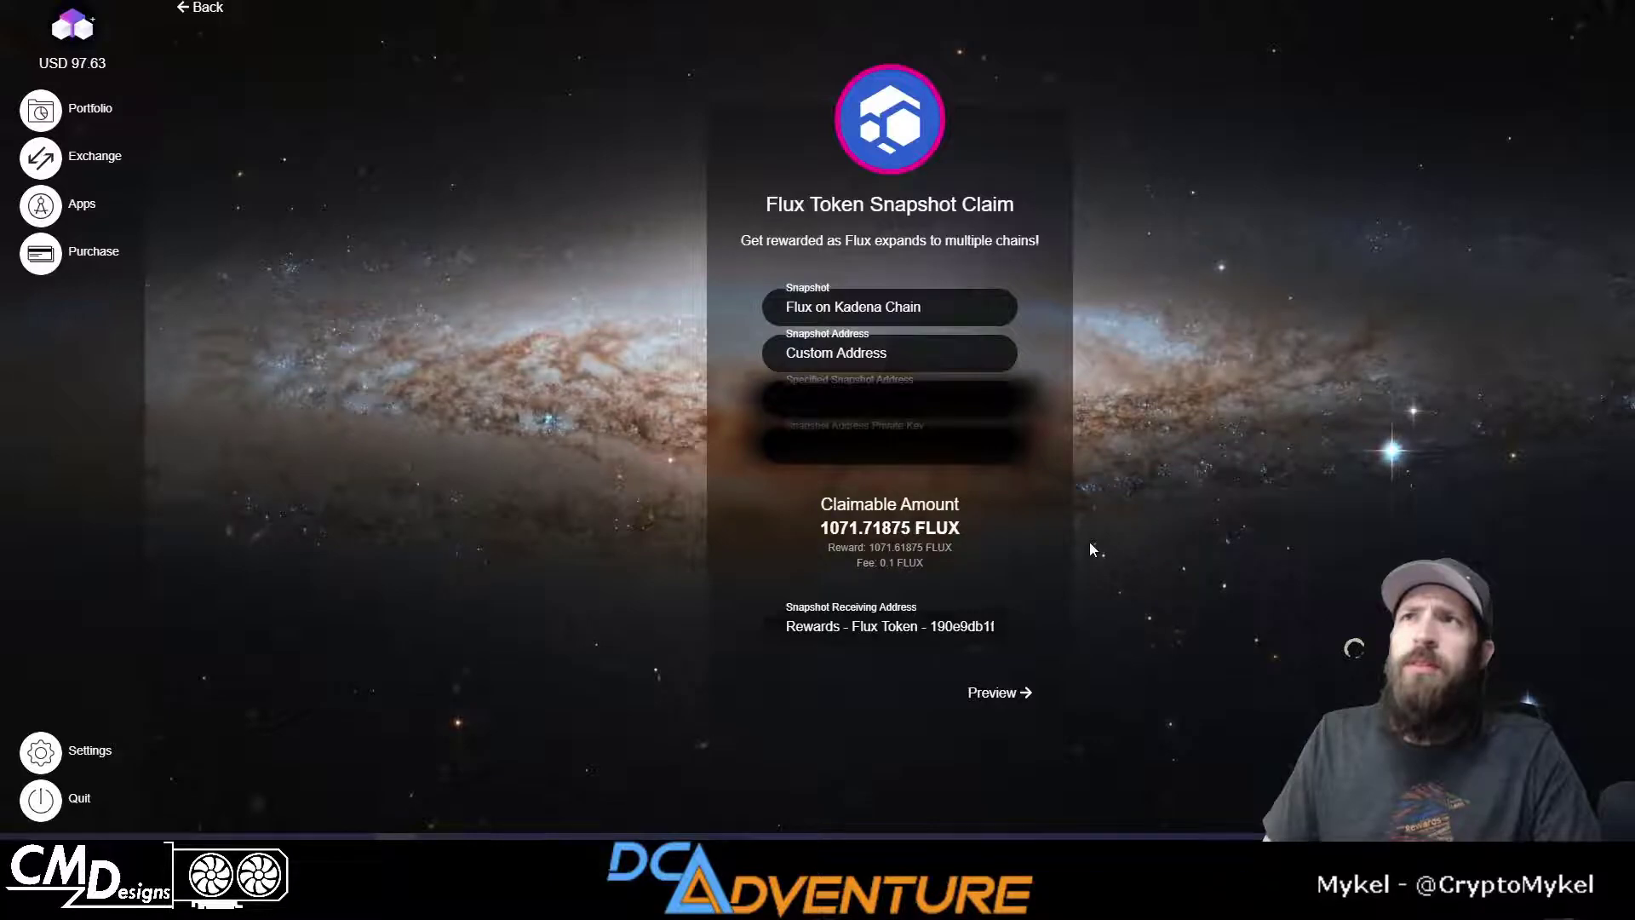
Preview the snapshot claiming details, claim the snapshot, and dismiss the reward dialog
mouse_move(1000, 458)
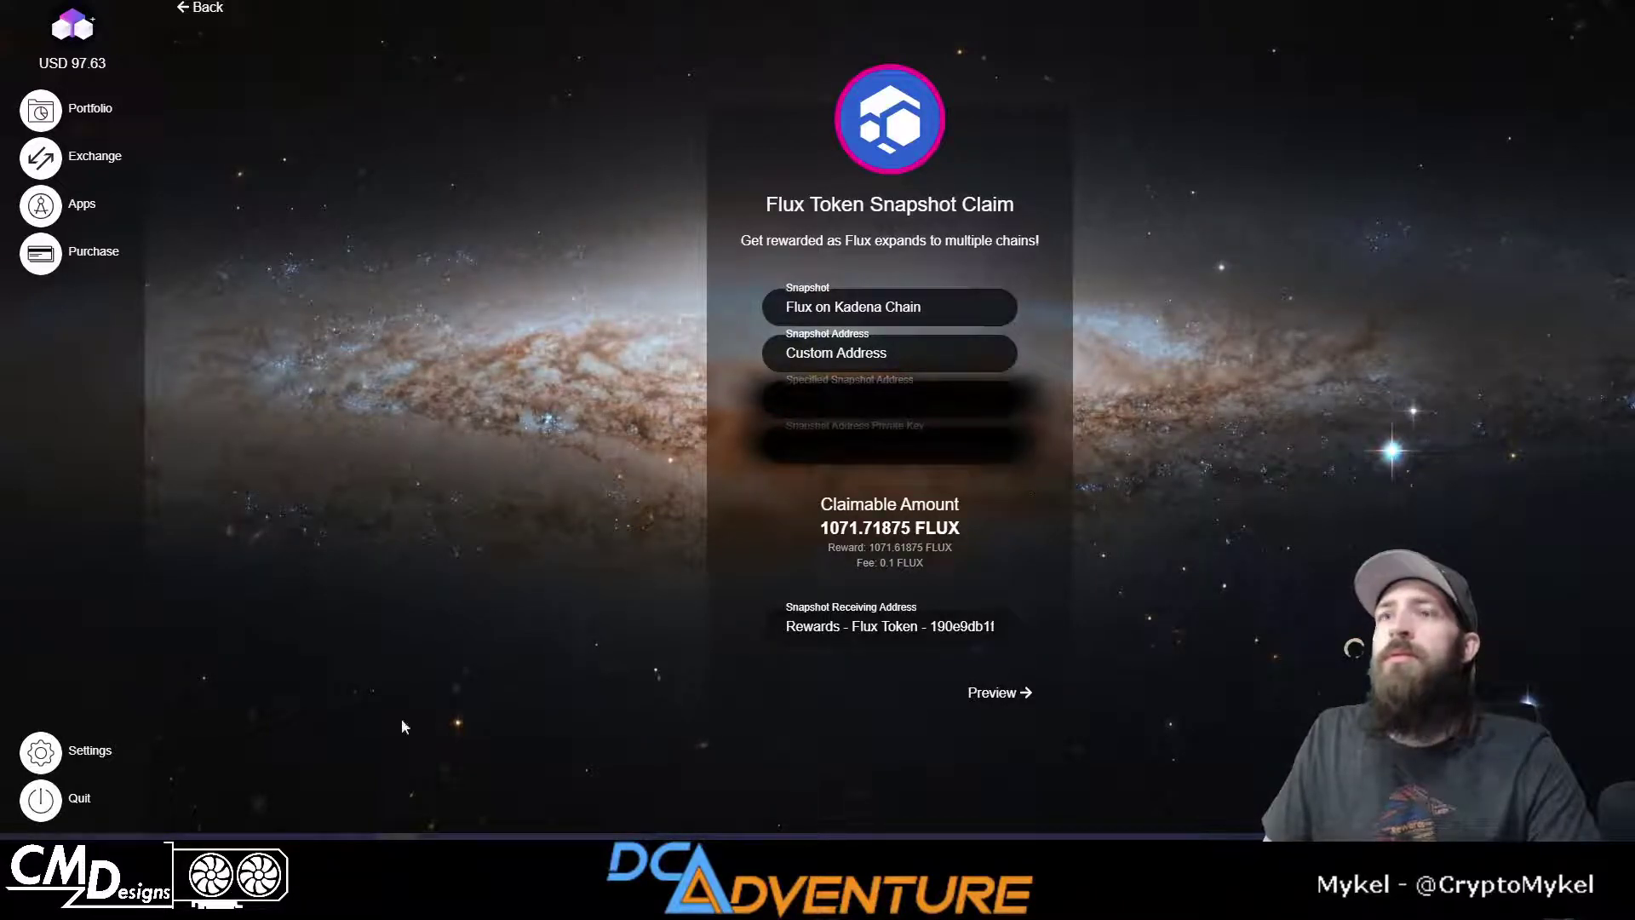
key("Return")
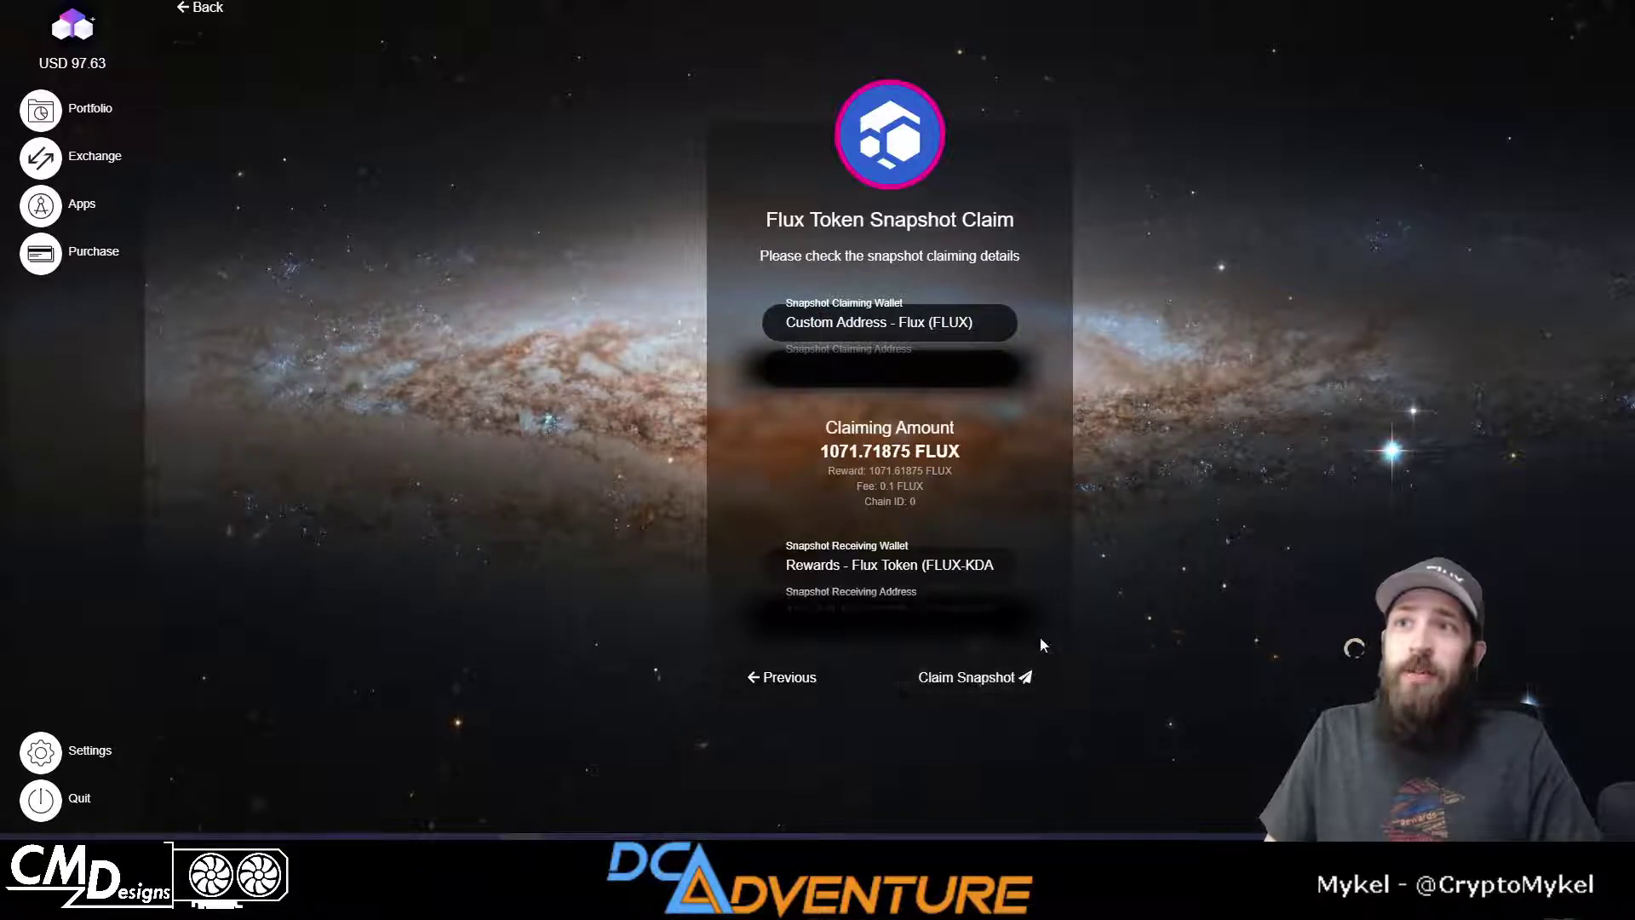
left_click(992, 696)
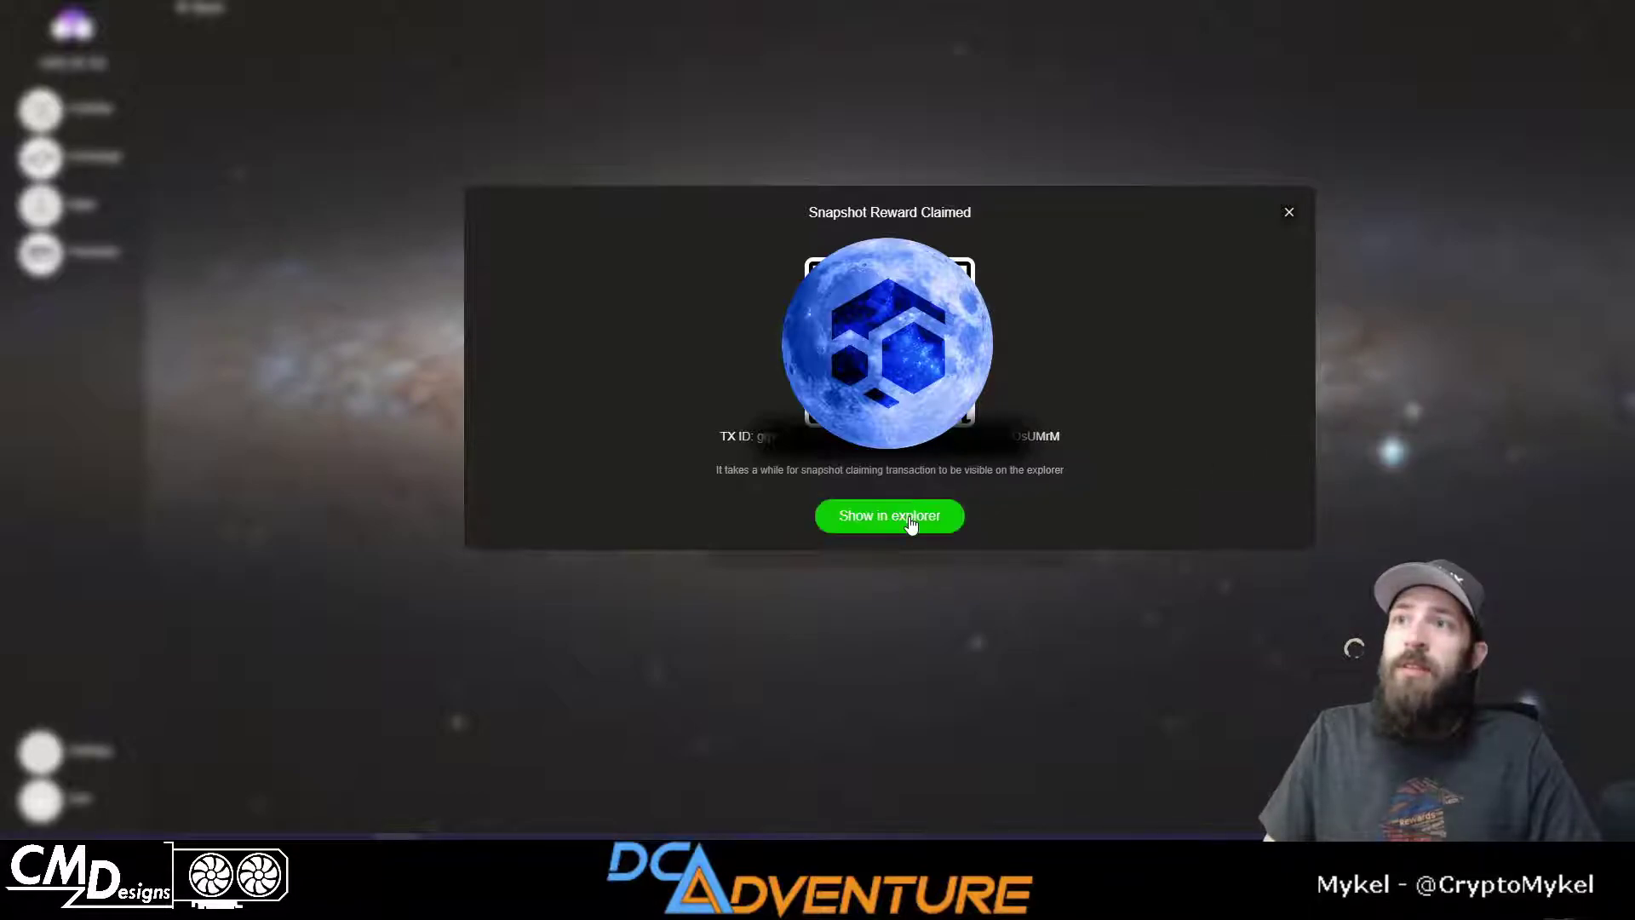
left_click(1290, 215)
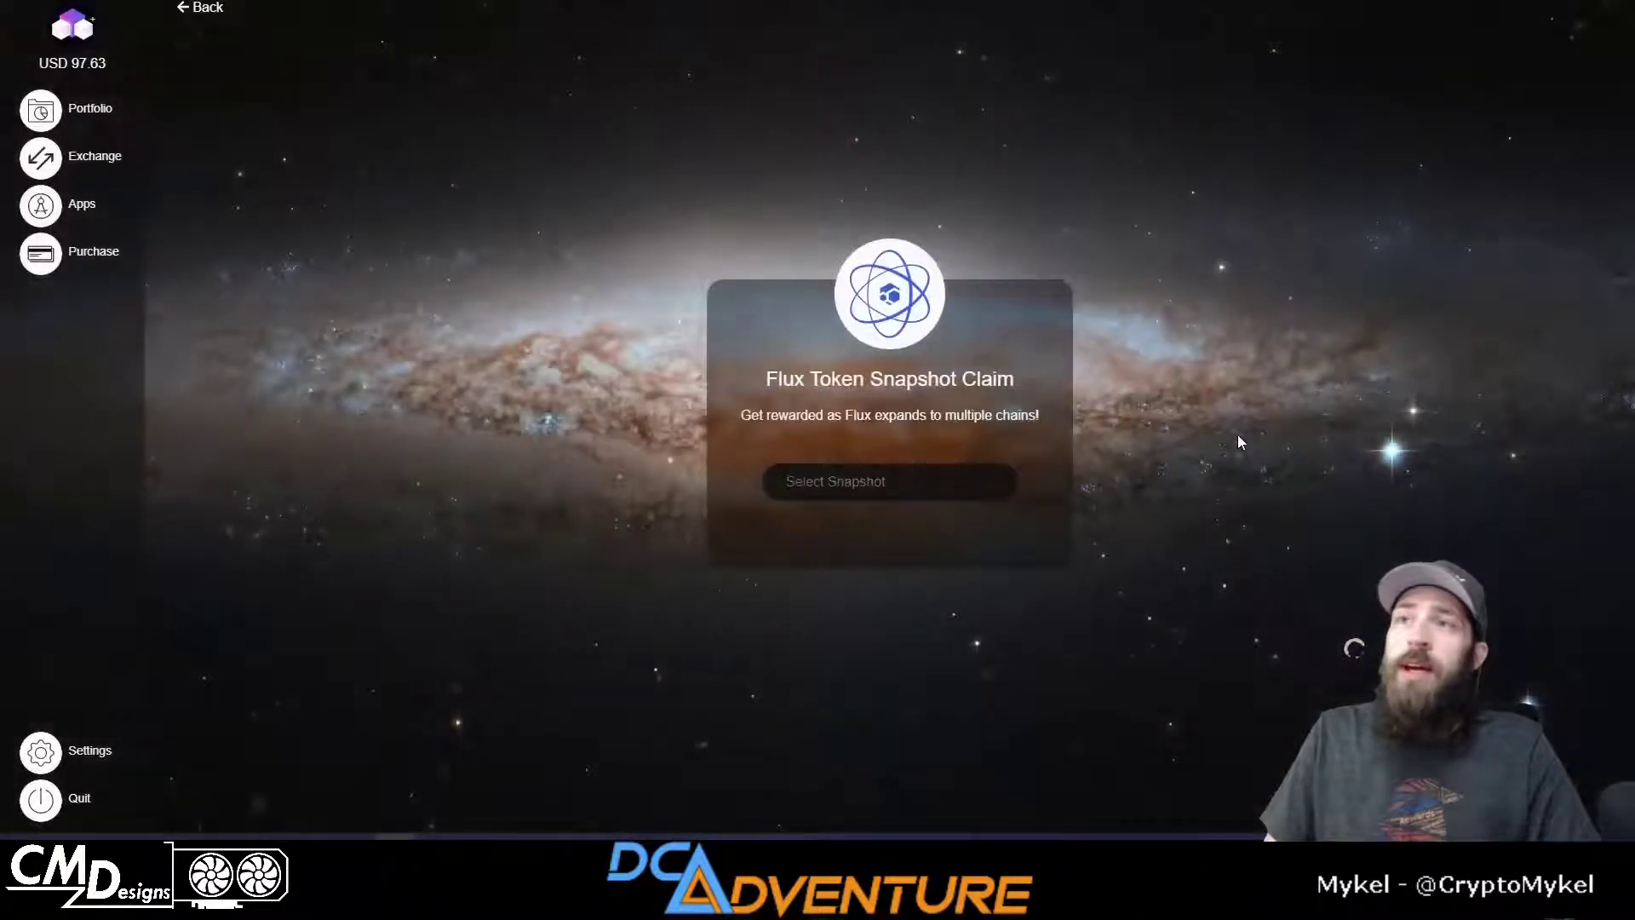
Check the FLUX-KDA balance and transactions in the Rewards portfolio, reopening the token's details once
left_click(72, 116)
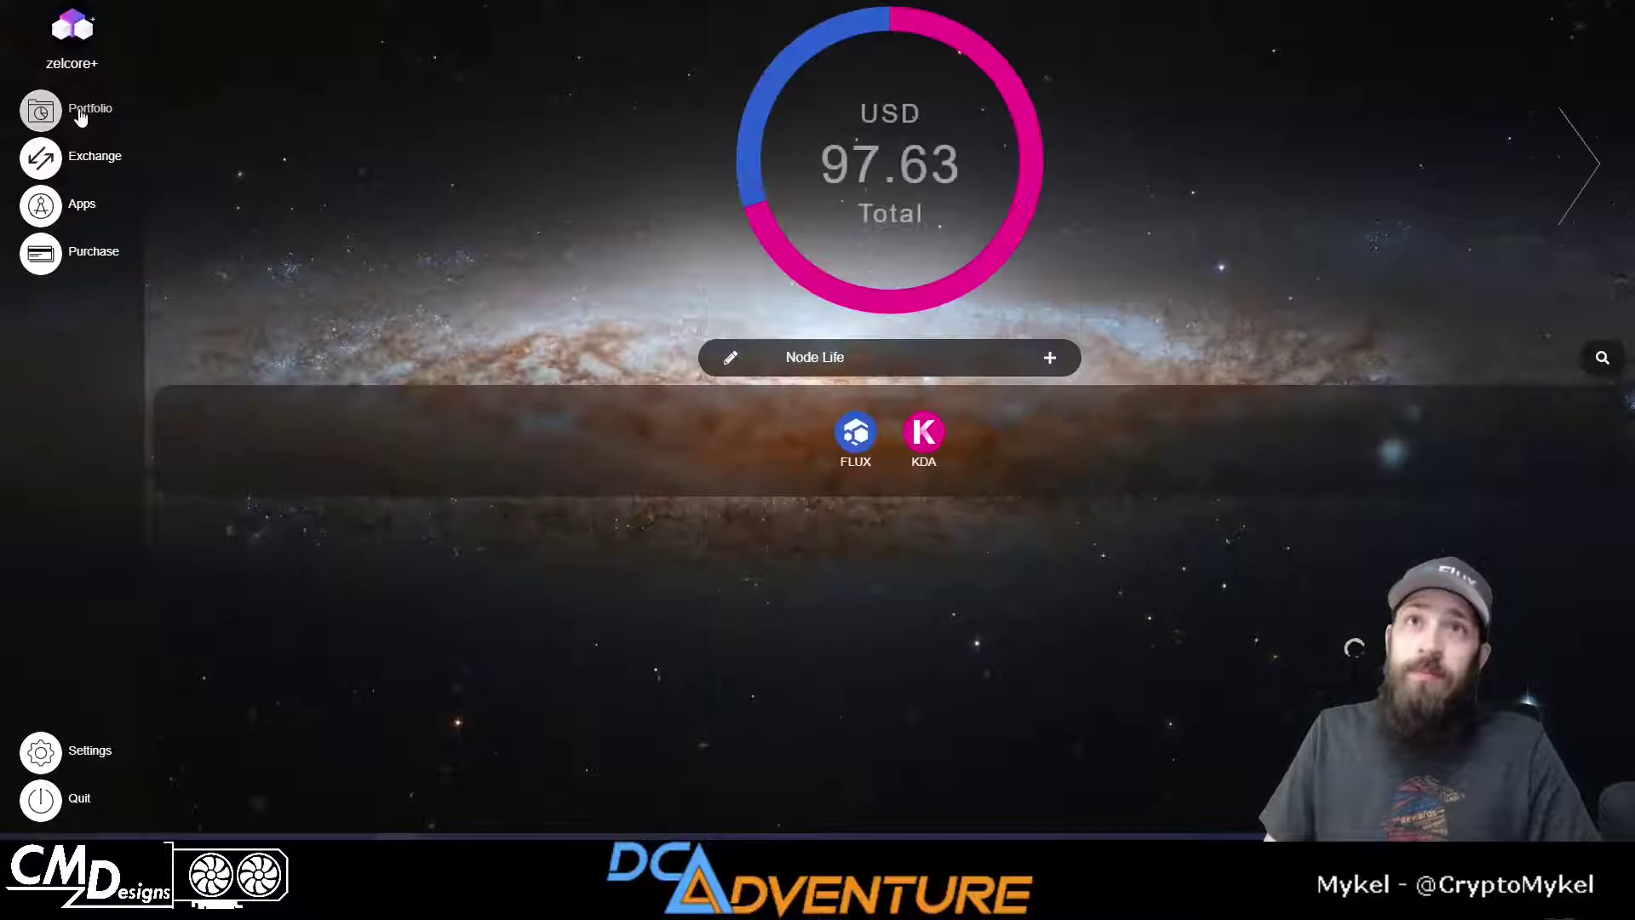
left_click(1588, 176)
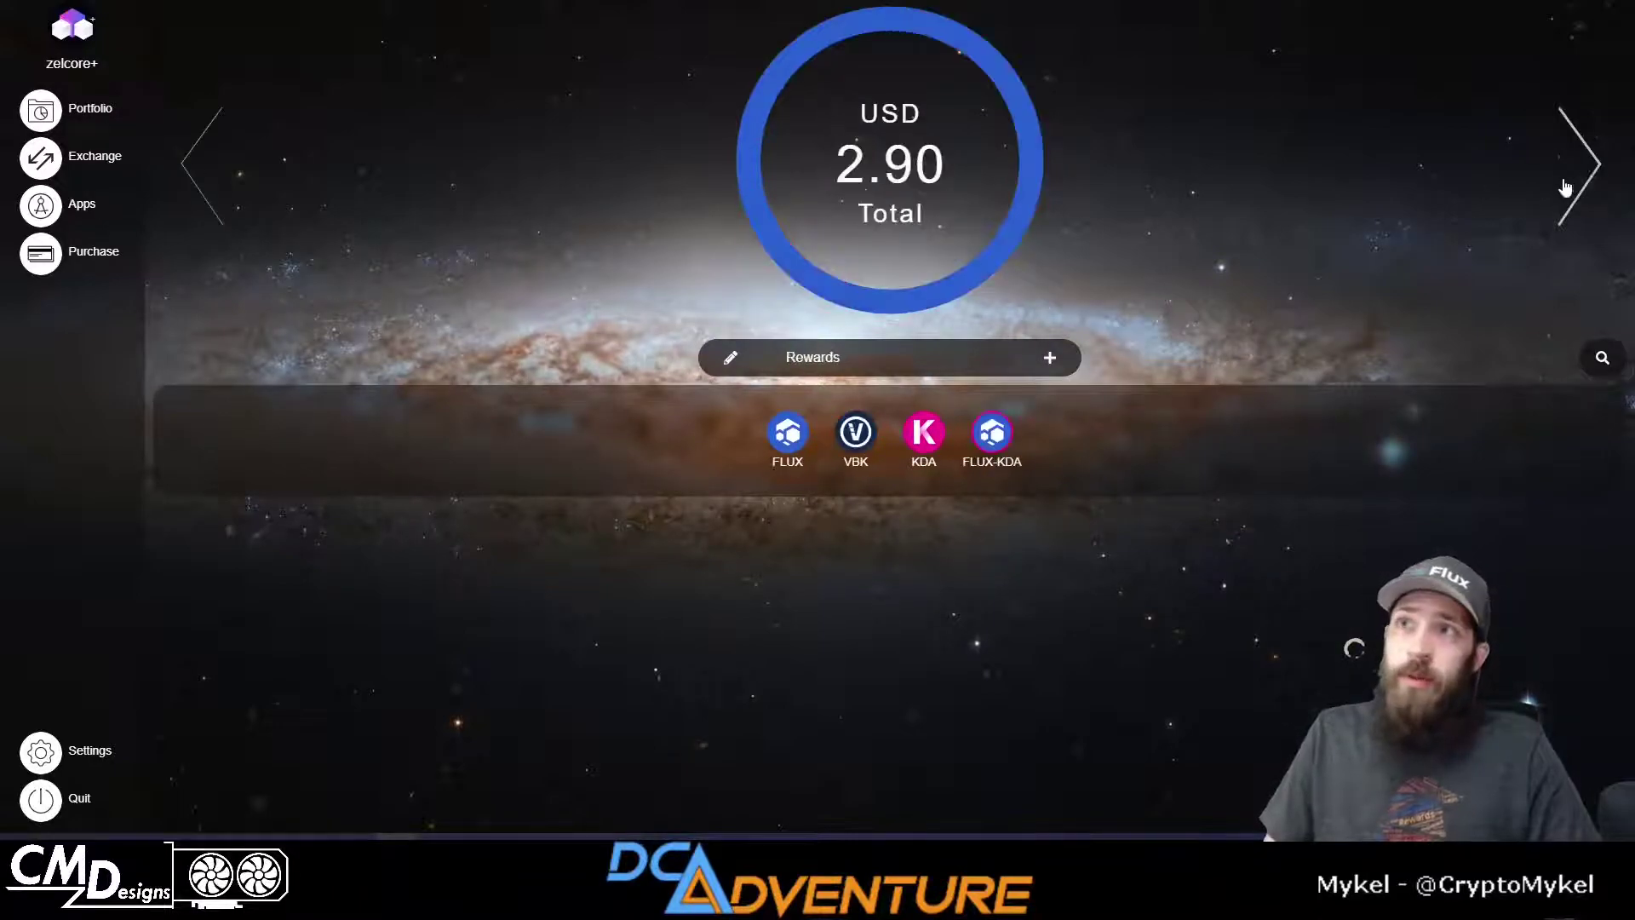
left_click(995, 443)
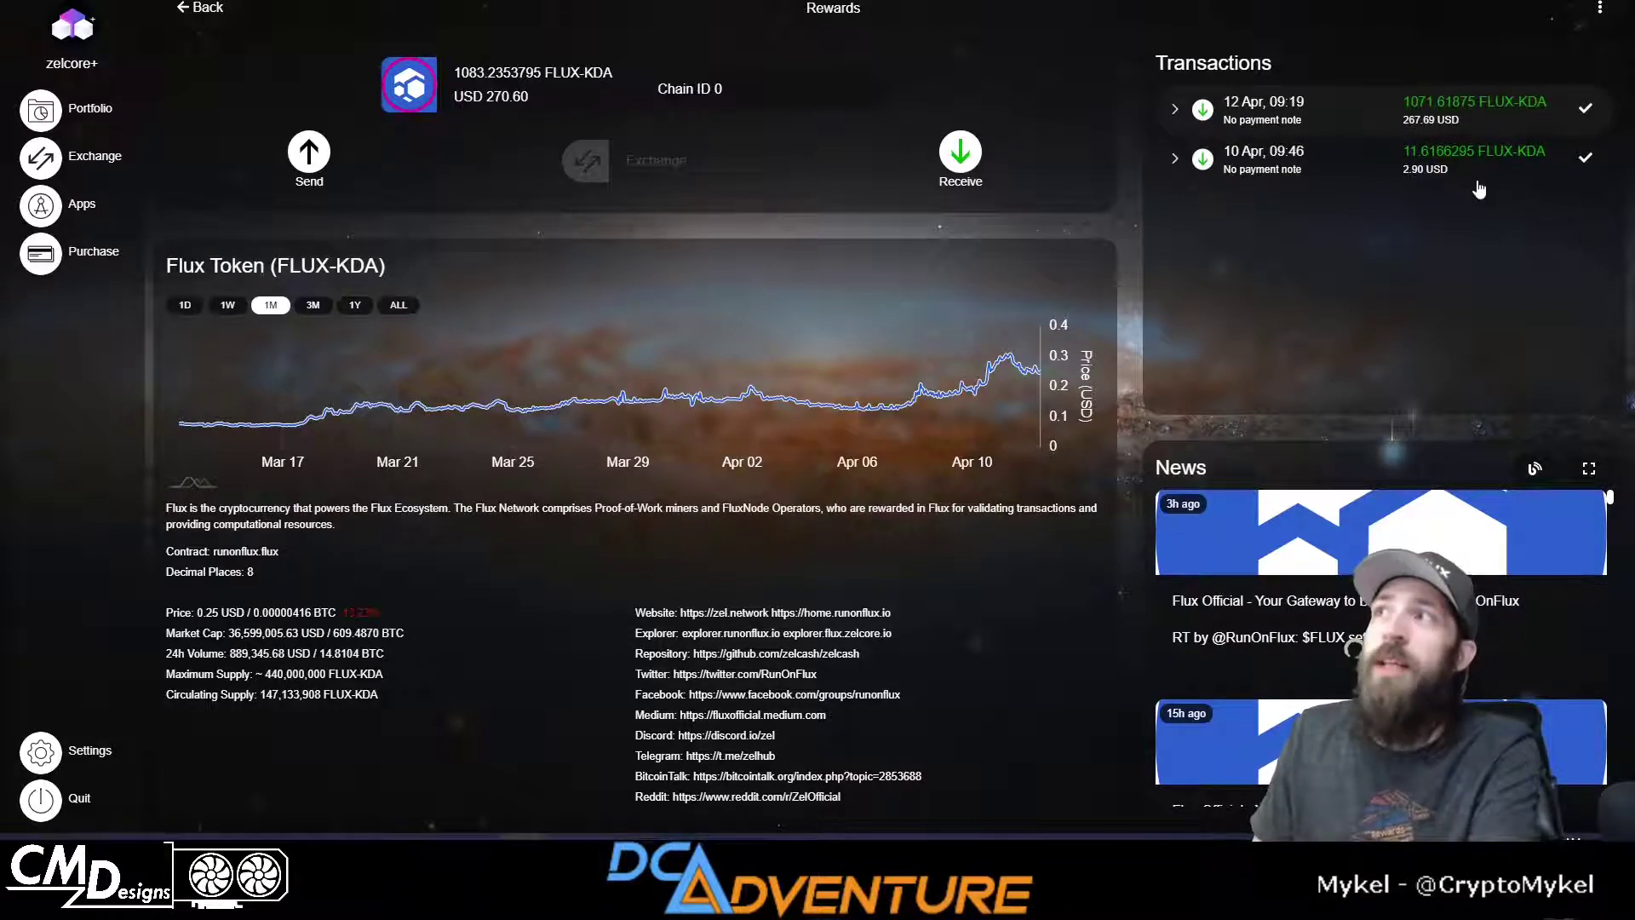
left_click(194, 9)
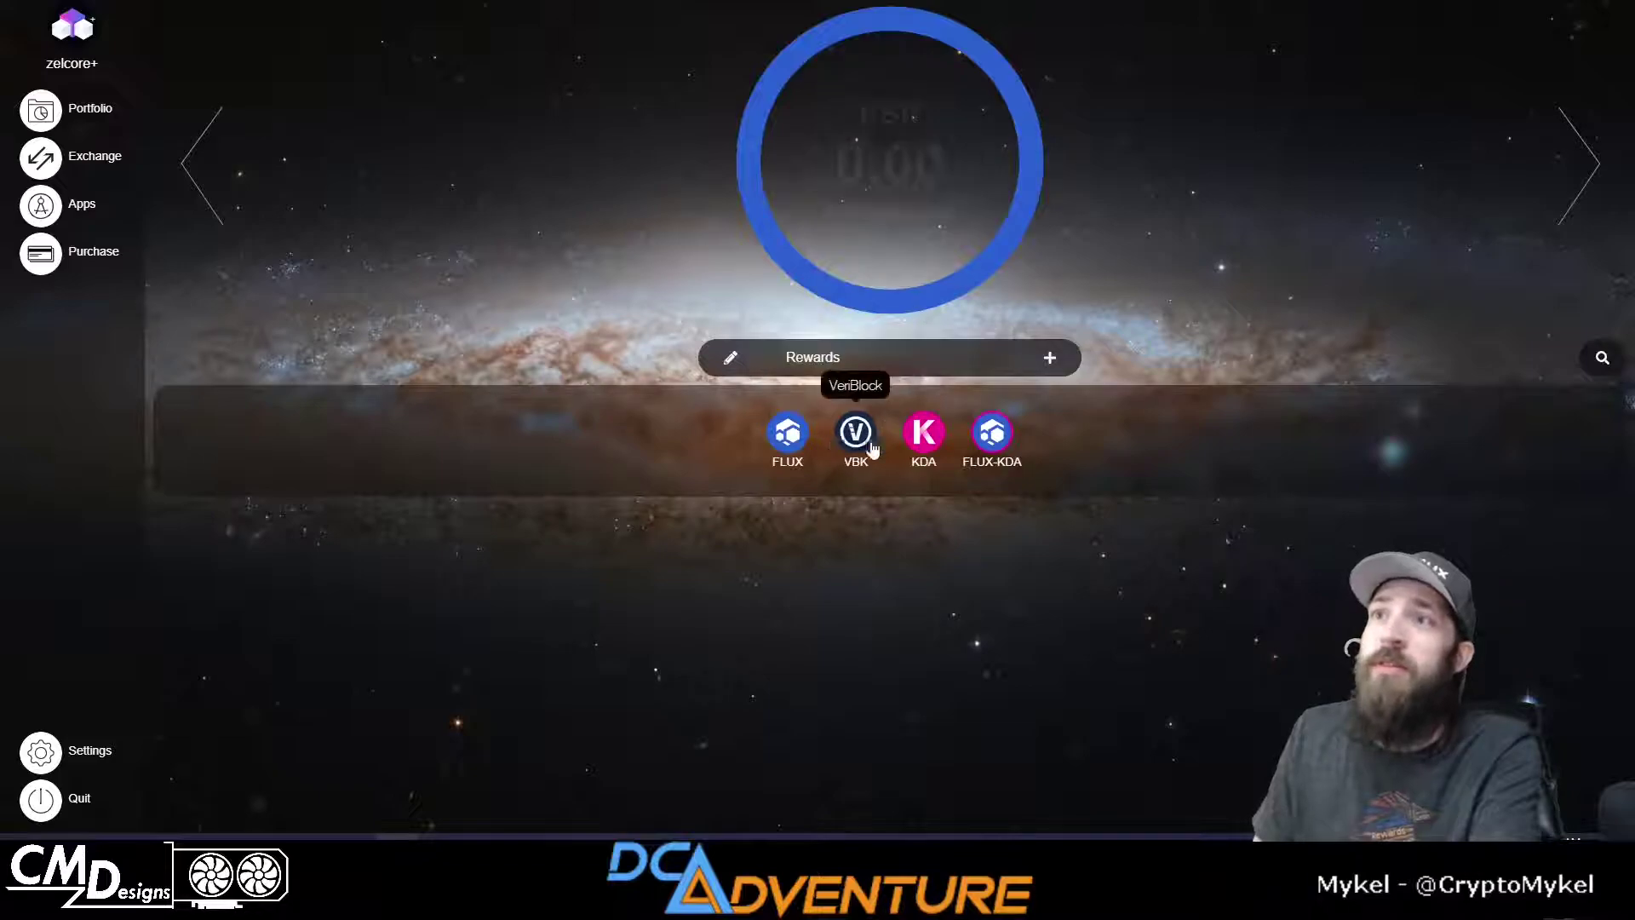
left_click(990, 436)
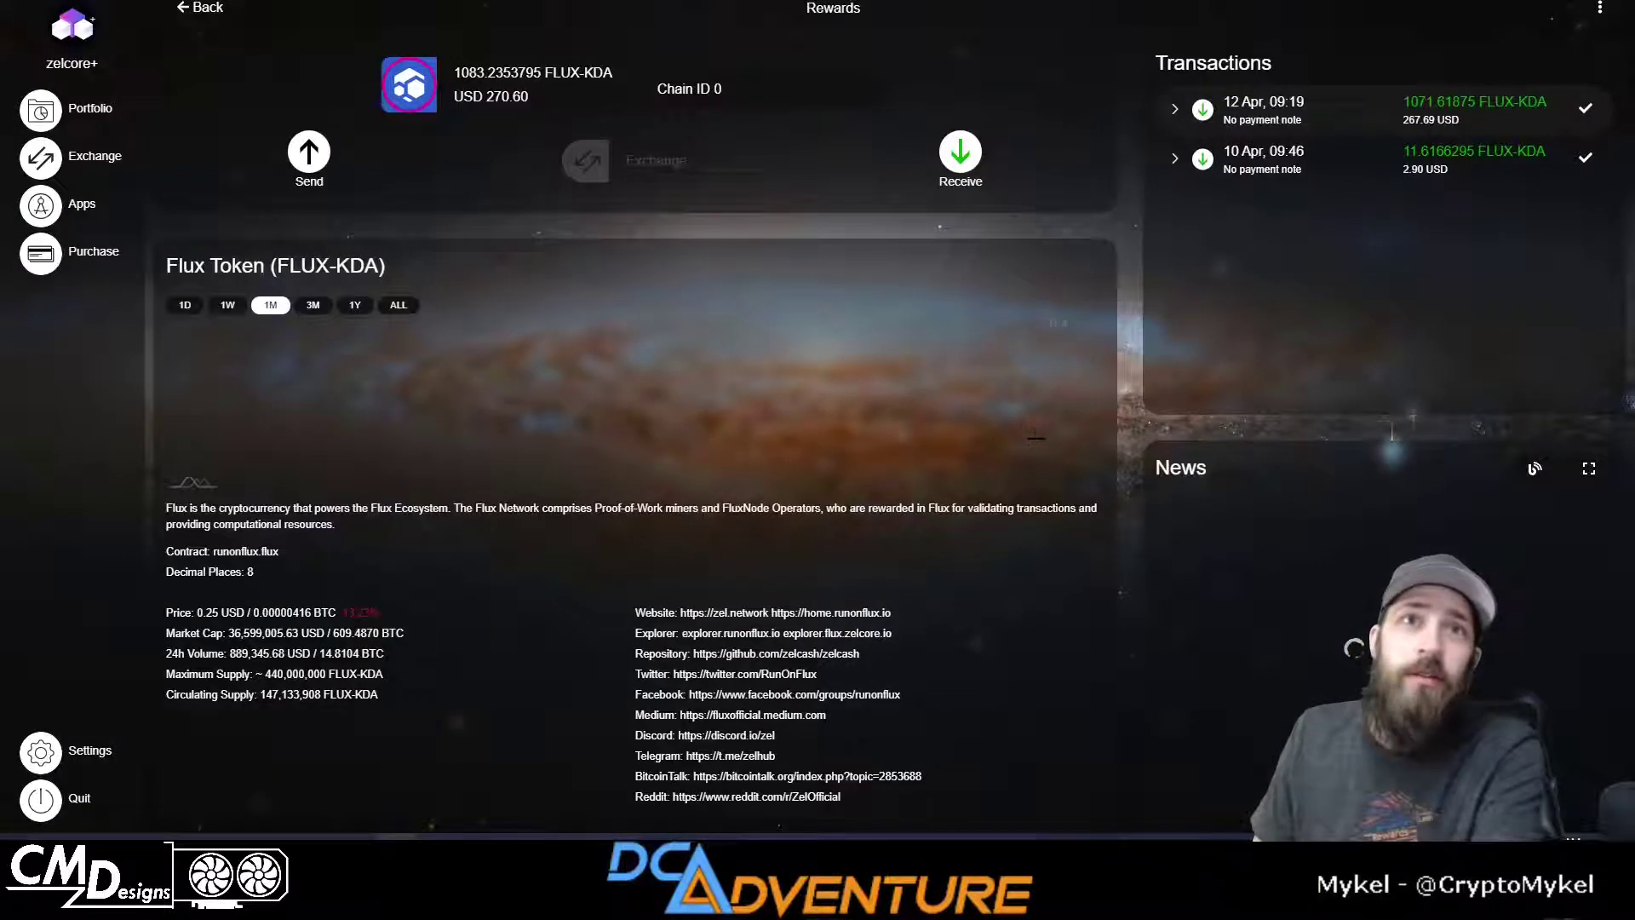